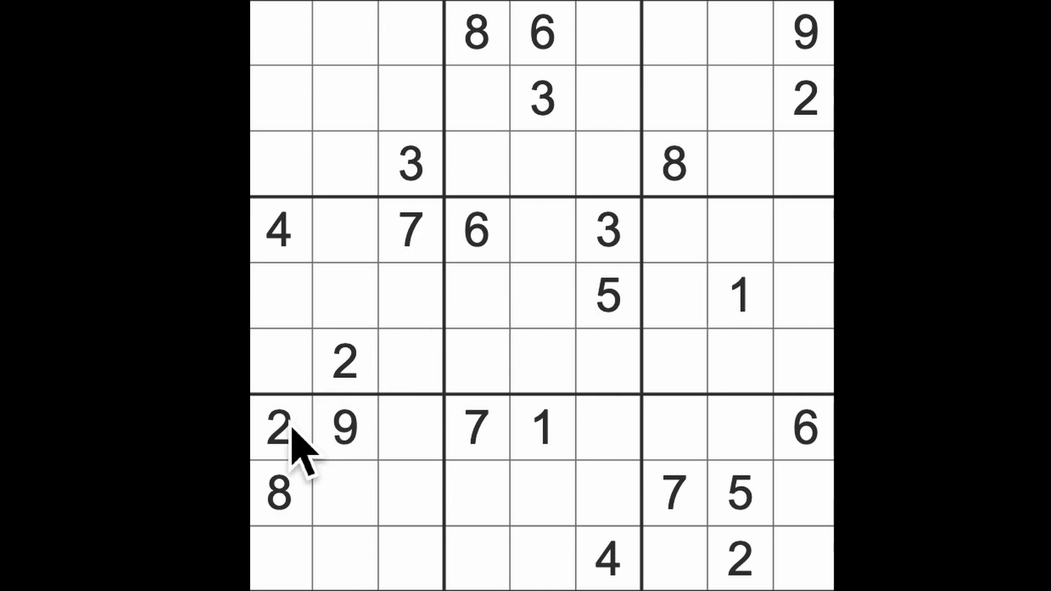
# Rule out columns 1–2 and row 2, then put the 2 at row 1, column 3
pyautogui.moveTo(282, 428); pyautogui.dragTo(316, 64)
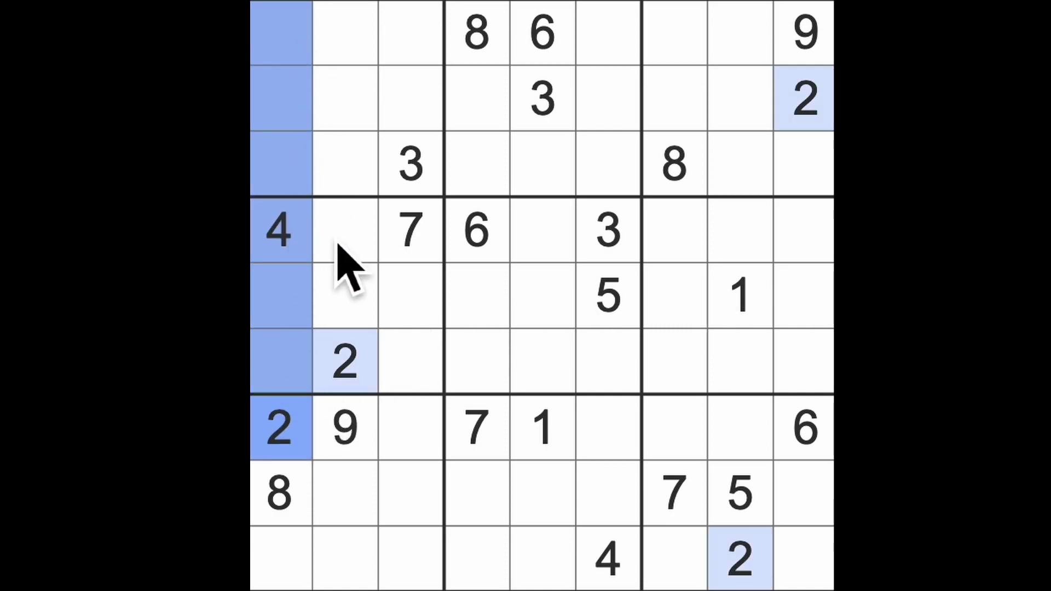
pyautogui.moveTo(346, 361); pyautogui.dragTo(346, 33)
pyautogui.moveTo(805, 99); pyautogui.dragTo(427, 91)
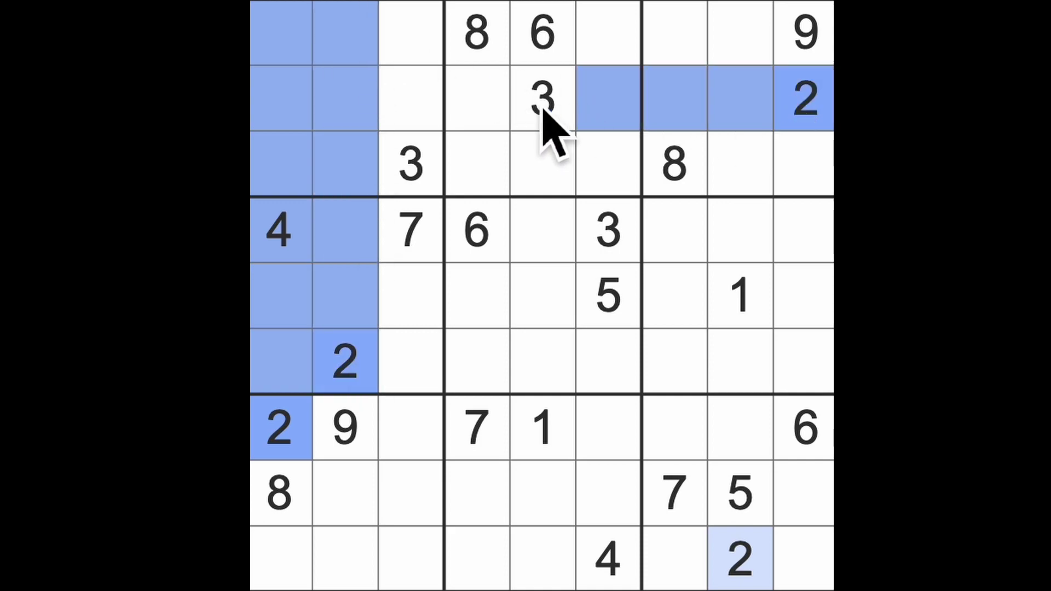
pyautogui.click(411, 33)
pyautogui.write('2')
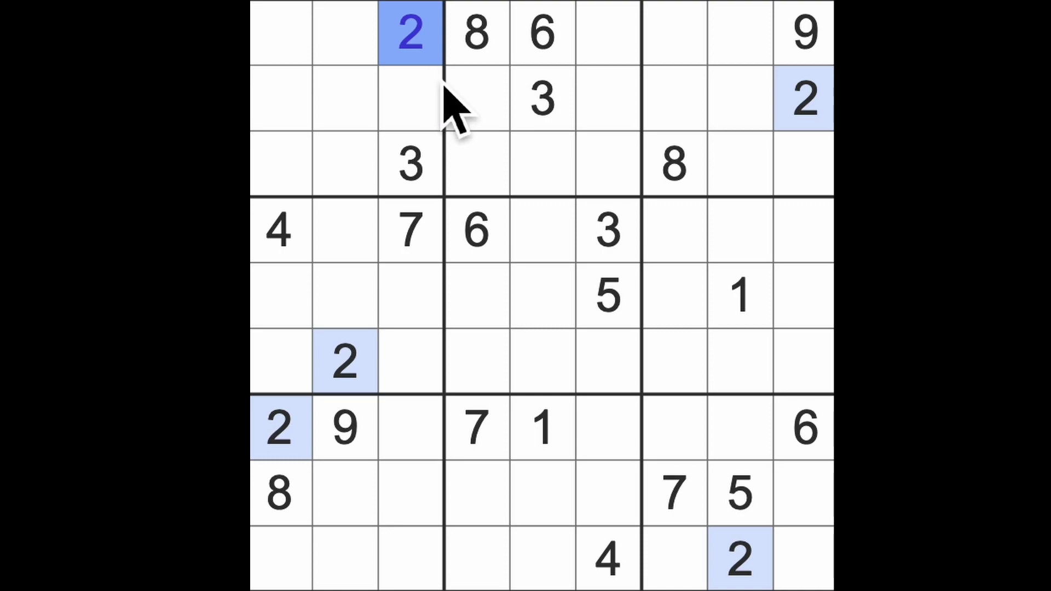
# Highlight the 1s, rule out row 5, column 5 and the centre box, then enter 1 at row 4, column 2
pyautogui.click(743, 297)
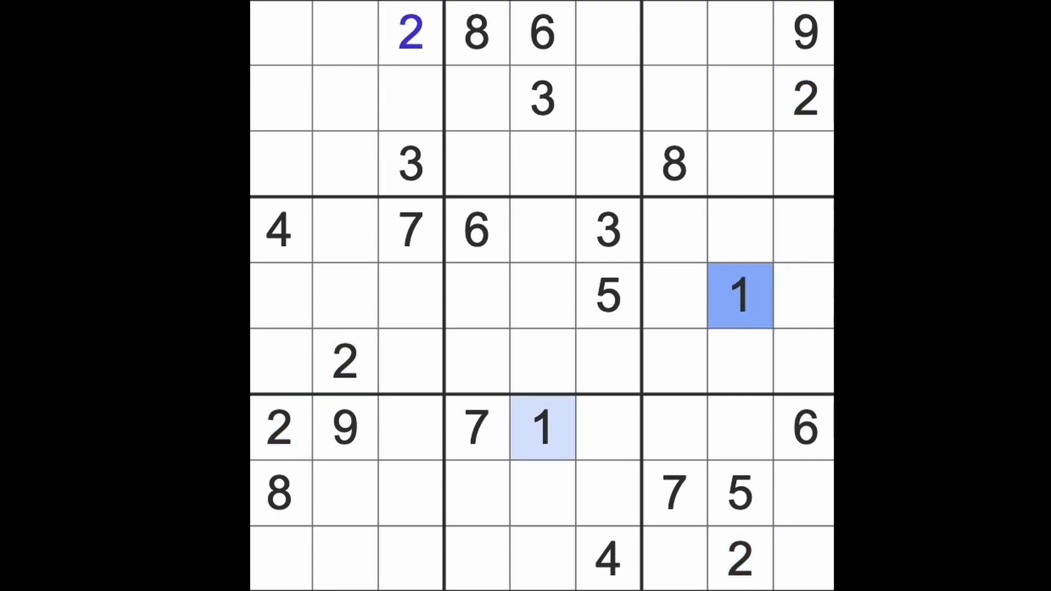
pyautogui.moveTo(743, 298); pyautogui.dragTo(279, 298)
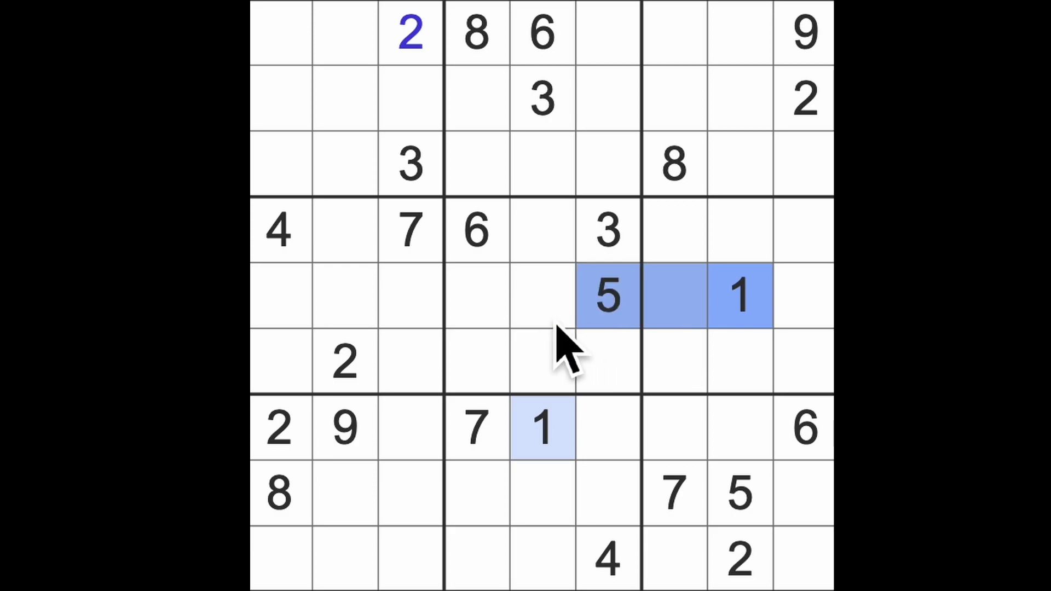
pyautogui.moveTo(542, 427); pyautogui.dragTo(571, 261)
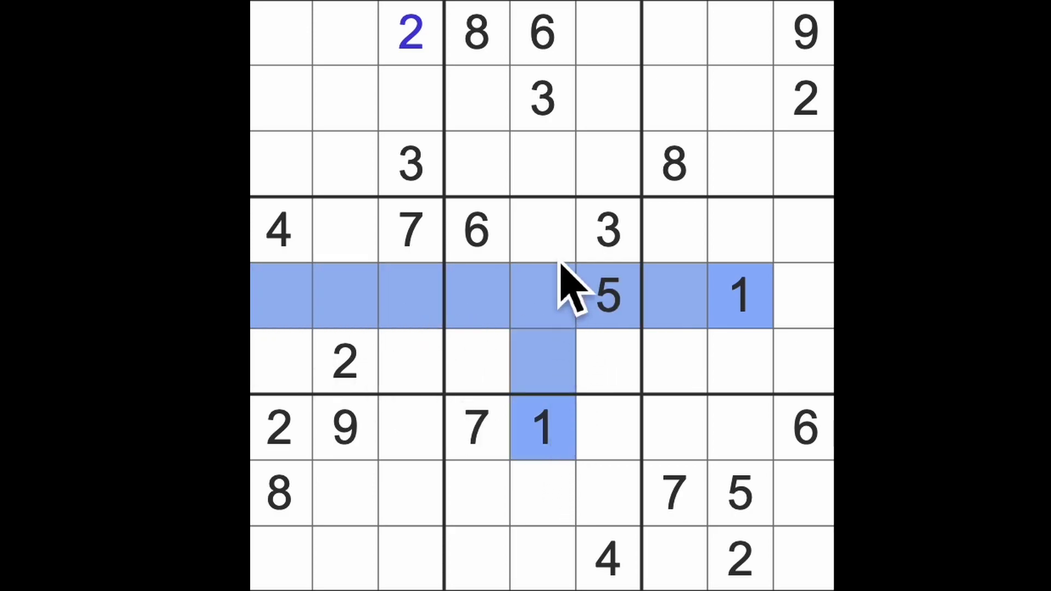
pyautogui.moveTo(608, 362); pyautogui.dragTo(283, 366)
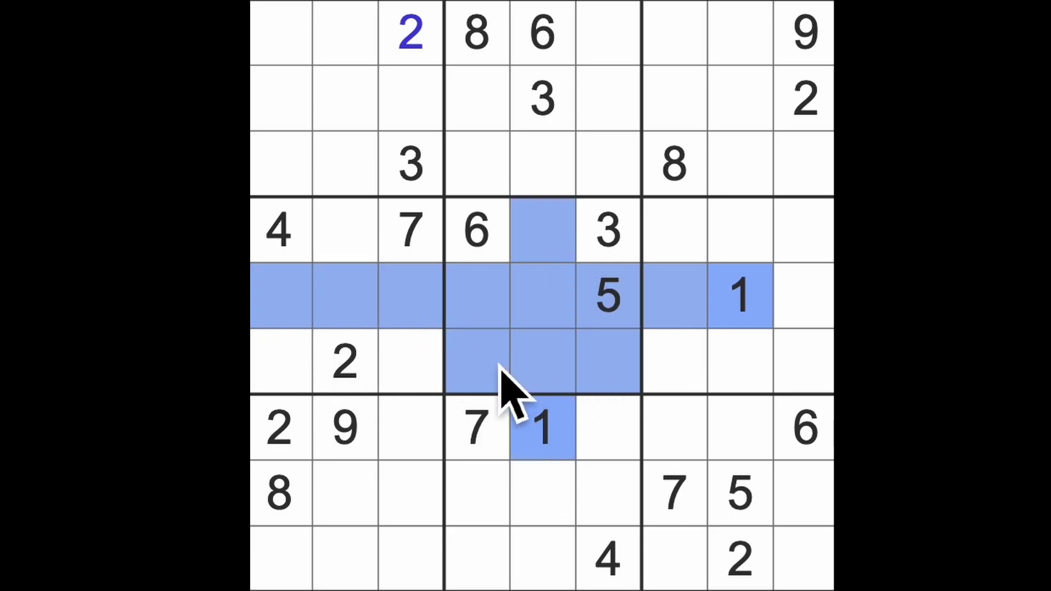
pyautogui.click(370, 255)
pyautogui.press('1')
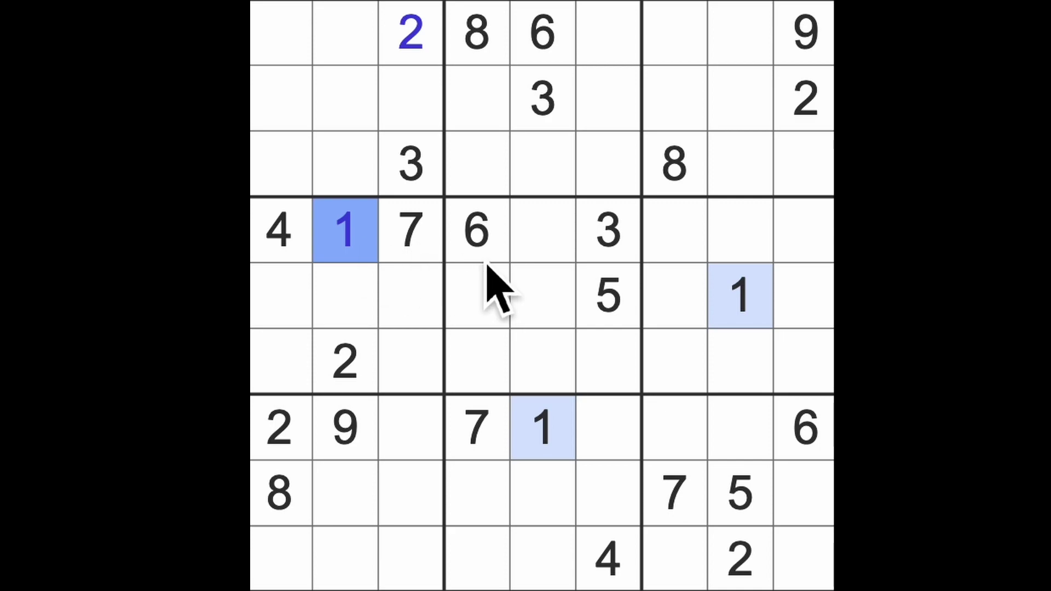
pyautogui.click(742, 558)
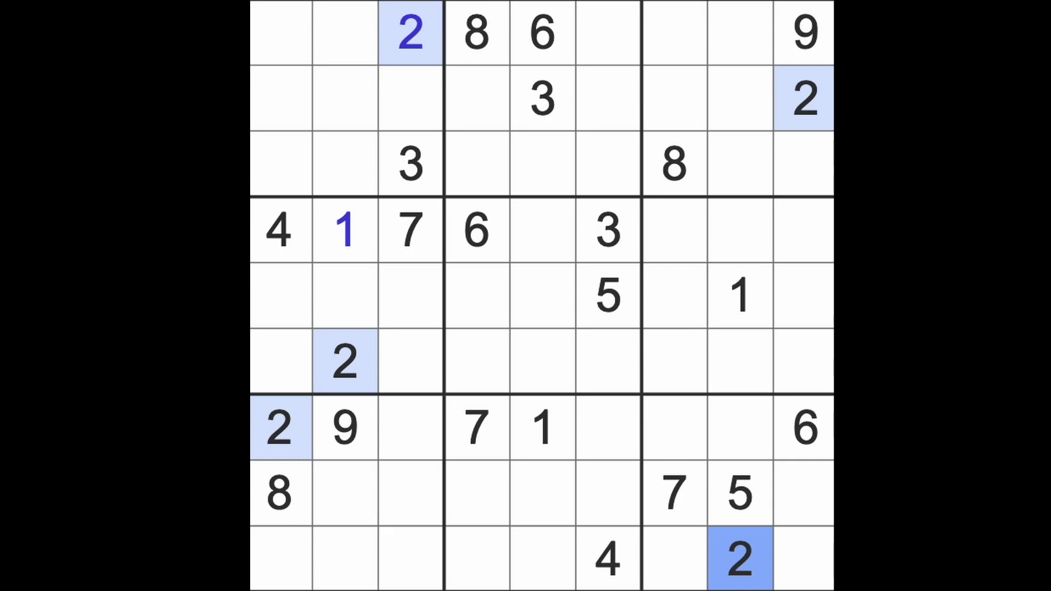
pyautogui.click(609, 230)
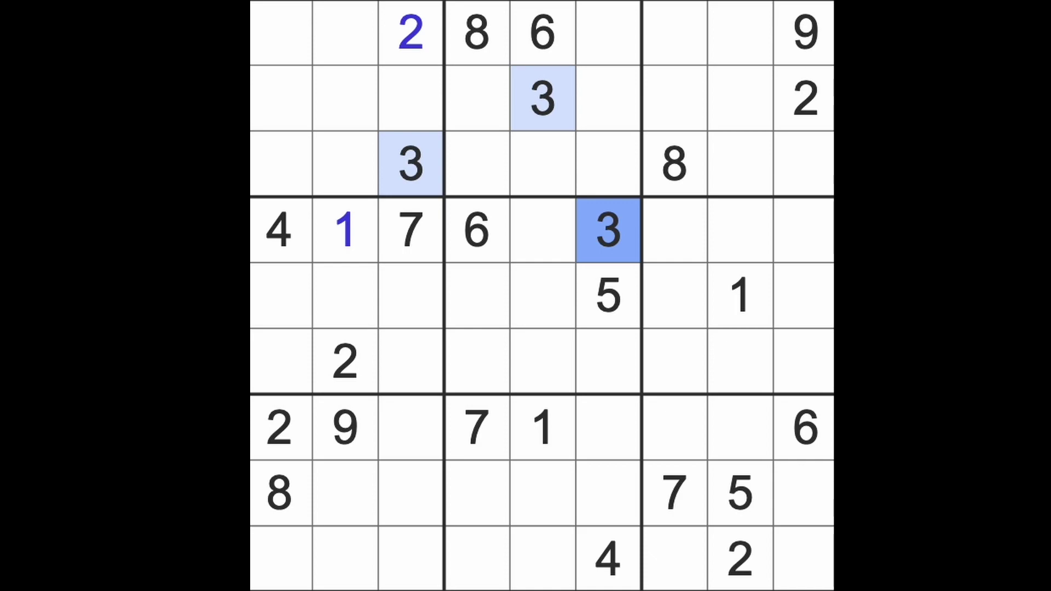
pyautogui.moveTo(674, 428); pyautogui.dragTo(739, 428)
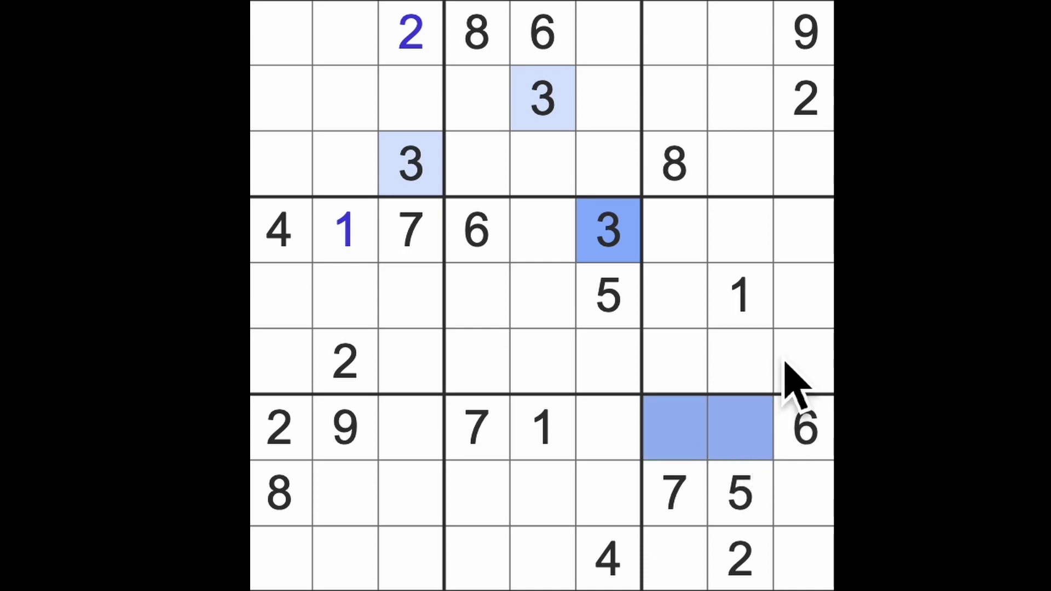
pyautogui.moveTo(739, 33); pyautogui.dragTo(673, 33)
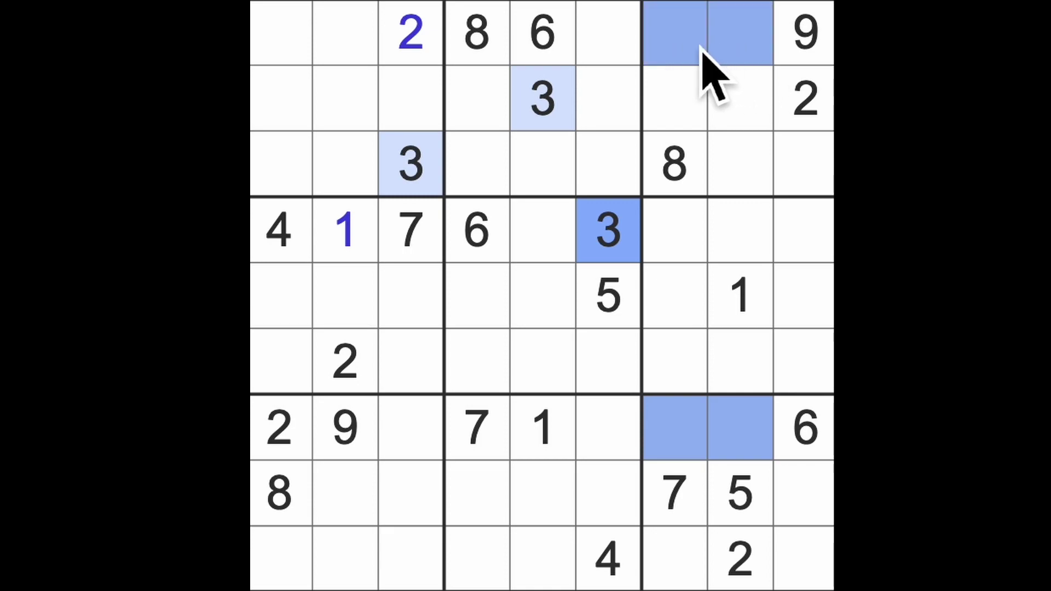
pyautogui.moveTo(803, 295); pyautogui.dragTo(822, 361)
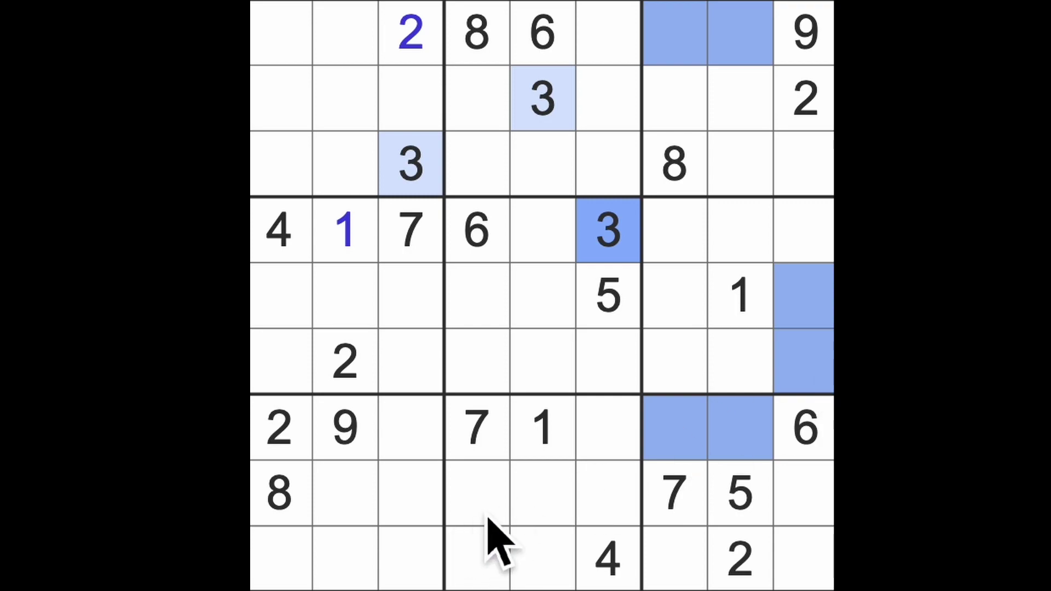
pyautogui.moveTo(476, 493); pyautogui.dragTo(481, 563)
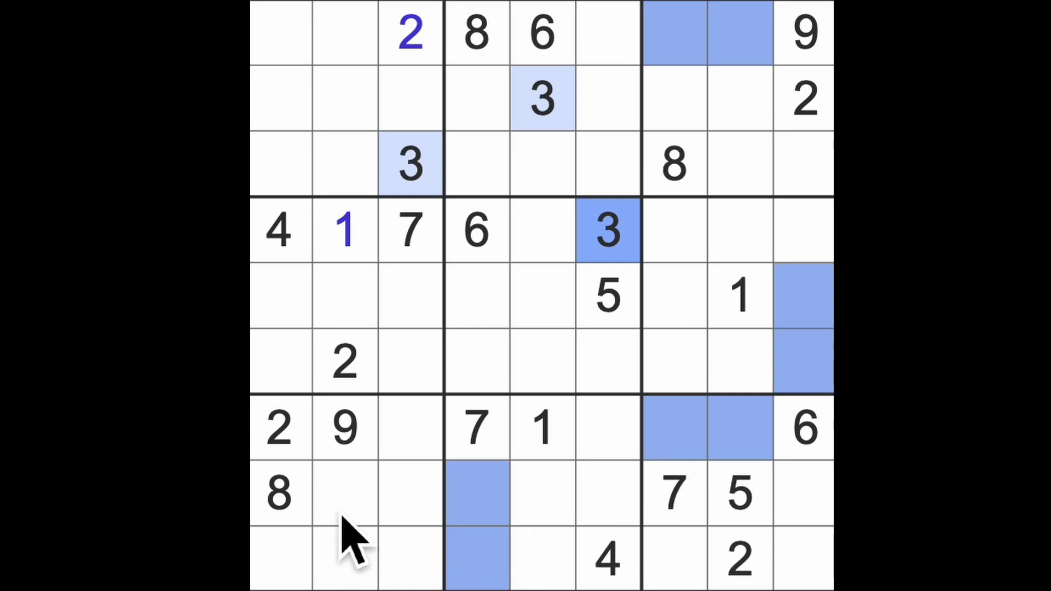
pyautogui.moveTo(345, 296); pyautogui.dragTo(279, 362)
pyautogui.moveTo(345, 494); pyautogui.dragTo(345, 559)
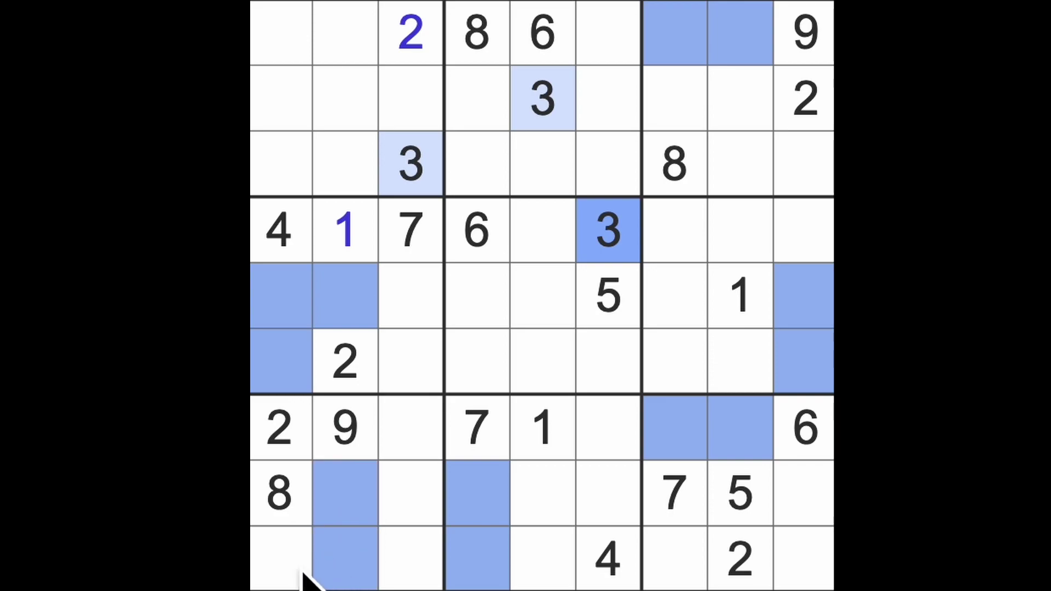
pyautogui.click(284, 567)
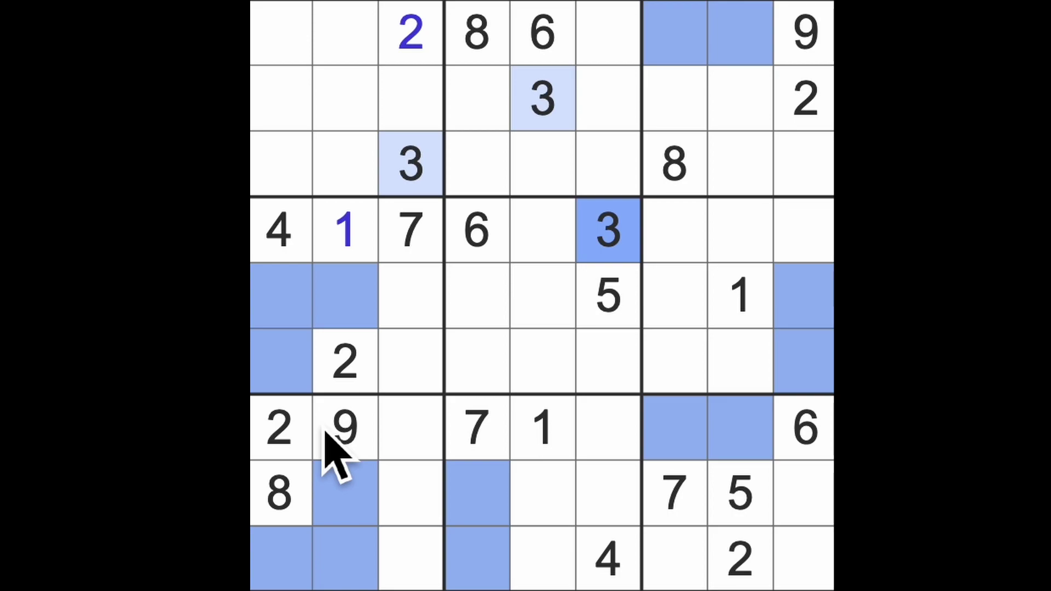
pyautogui.click(608, 558)
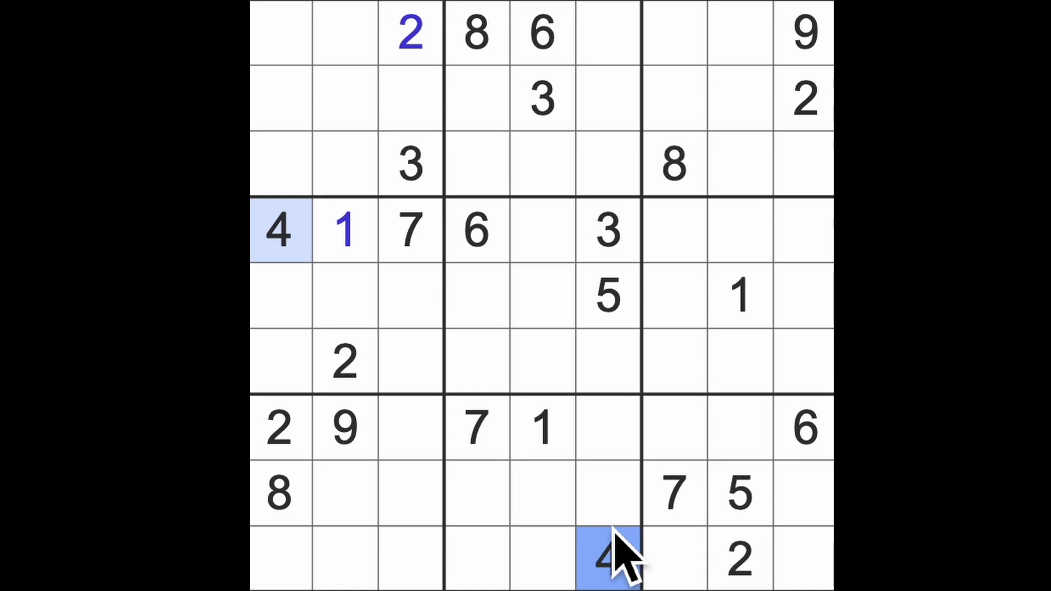
pyautogui.click(736, 505)
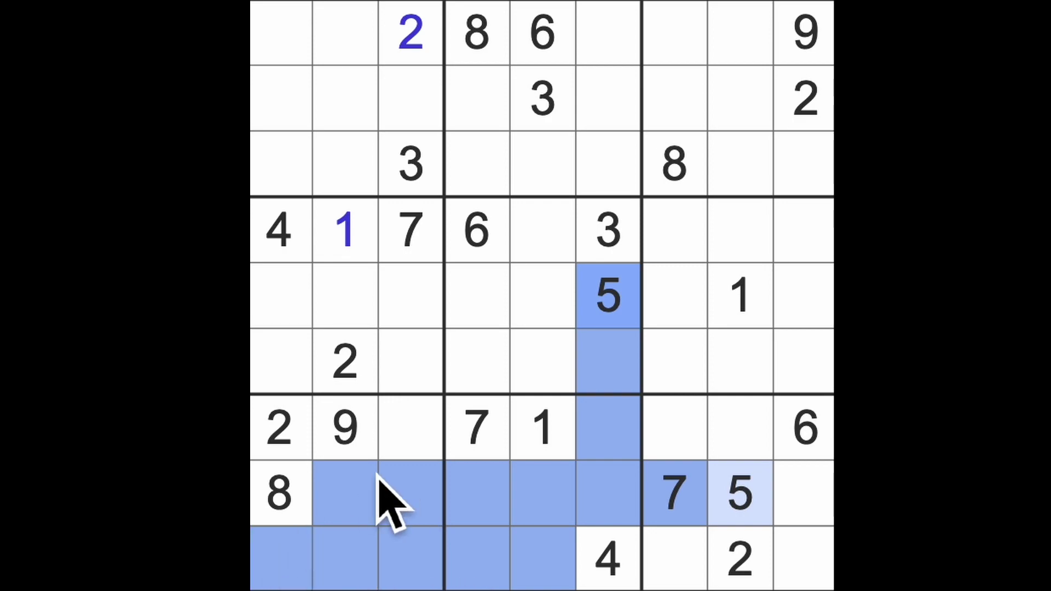
# Enter 5 at row 7, column 3 and 8 at row 7, column 6
pyautogui.click(411, 448)
pyautogui.write('5')
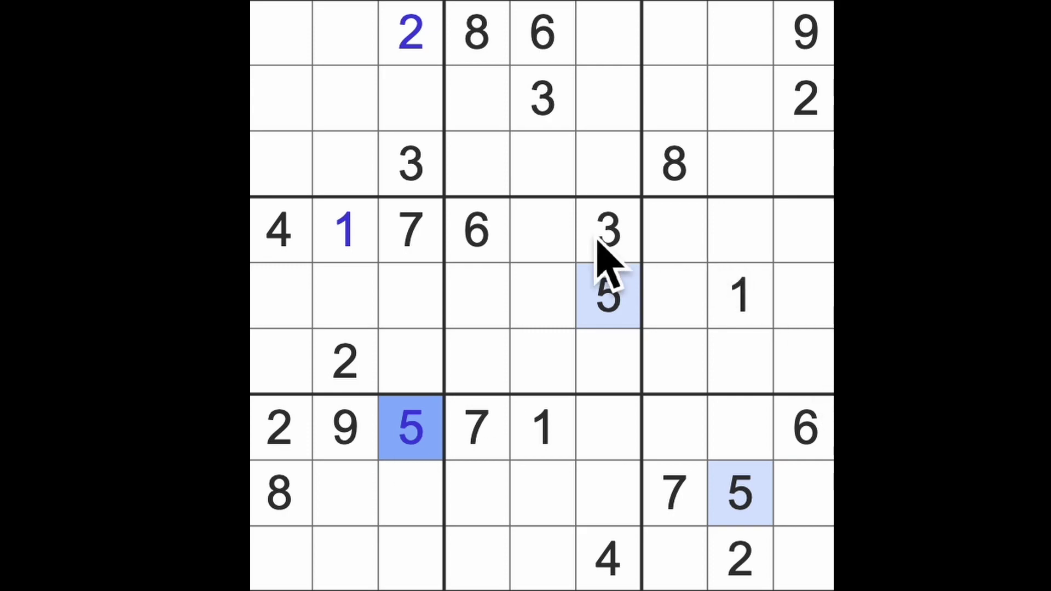
pyautogui.moveTo(608, 246); pyautogui.dragTo(617, 575)
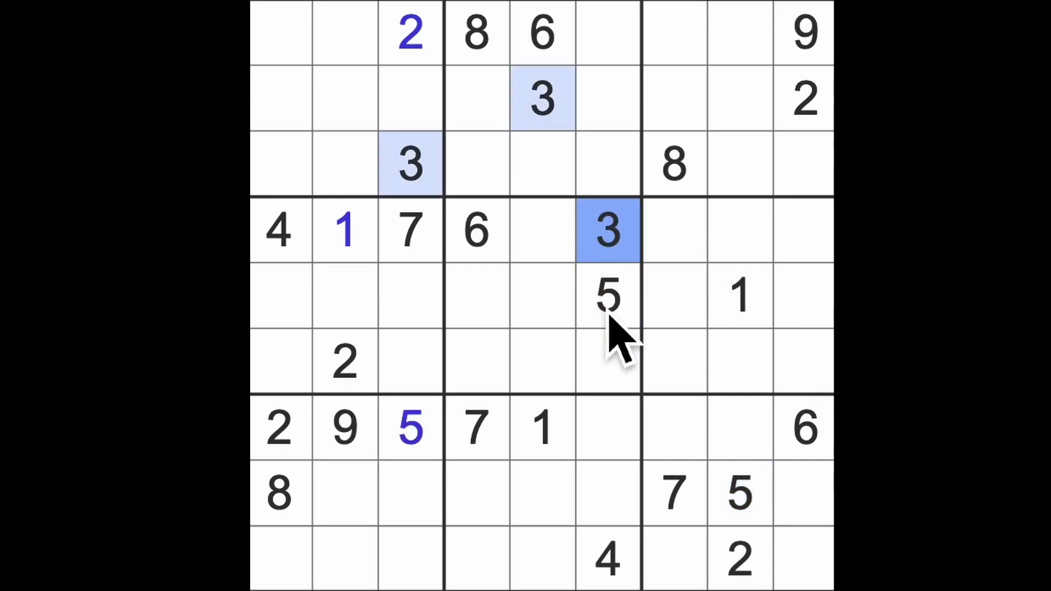
pyautogui.click(626, 448)
pyautogui.moveTo(673, 428); pyautogui.dragTo(739, 428)
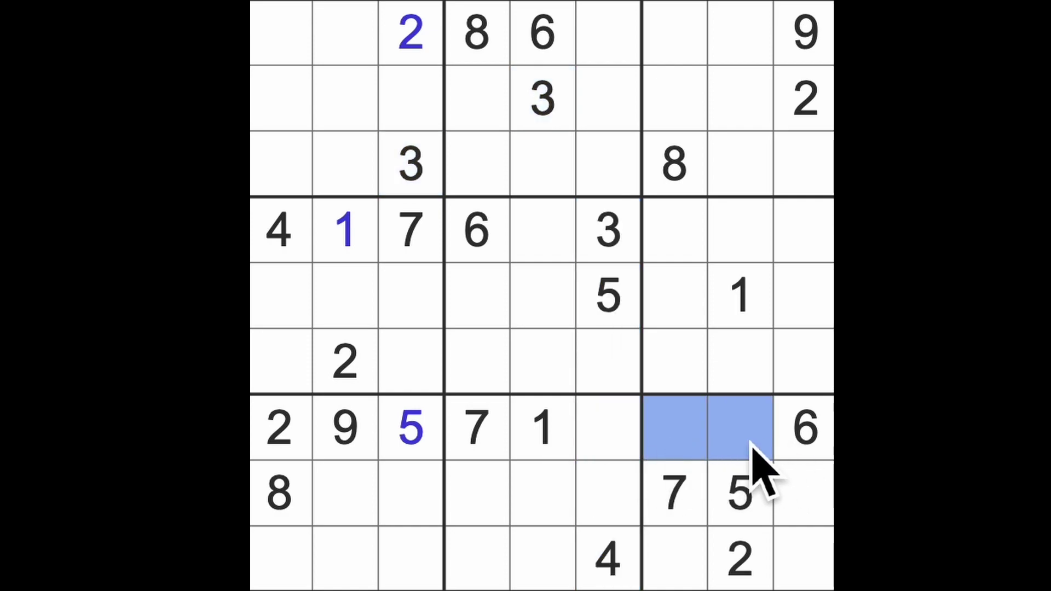
pyautogui.click(620, 464)
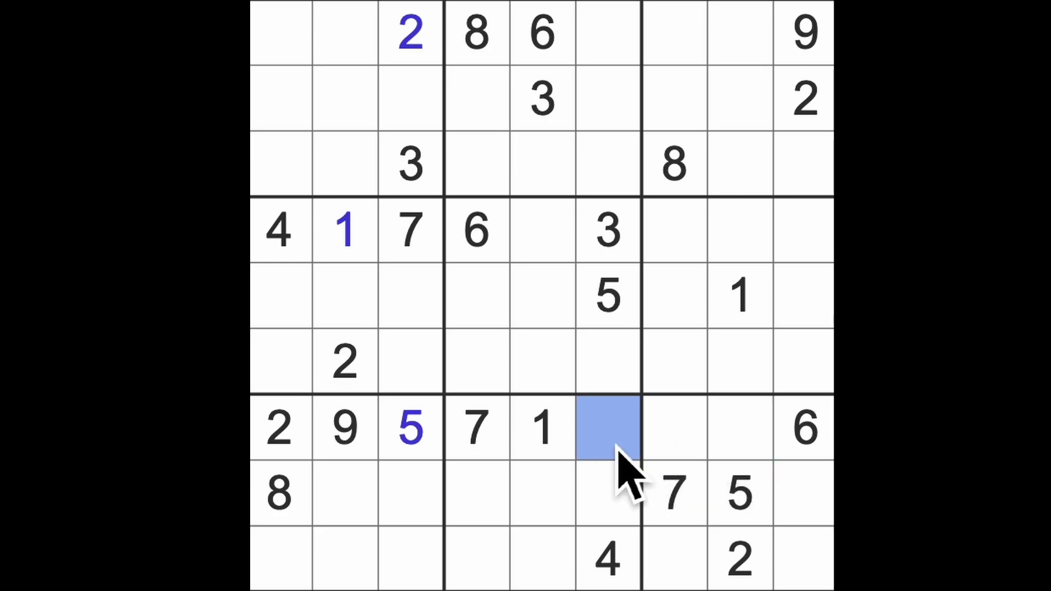
pyautogui.write('8')
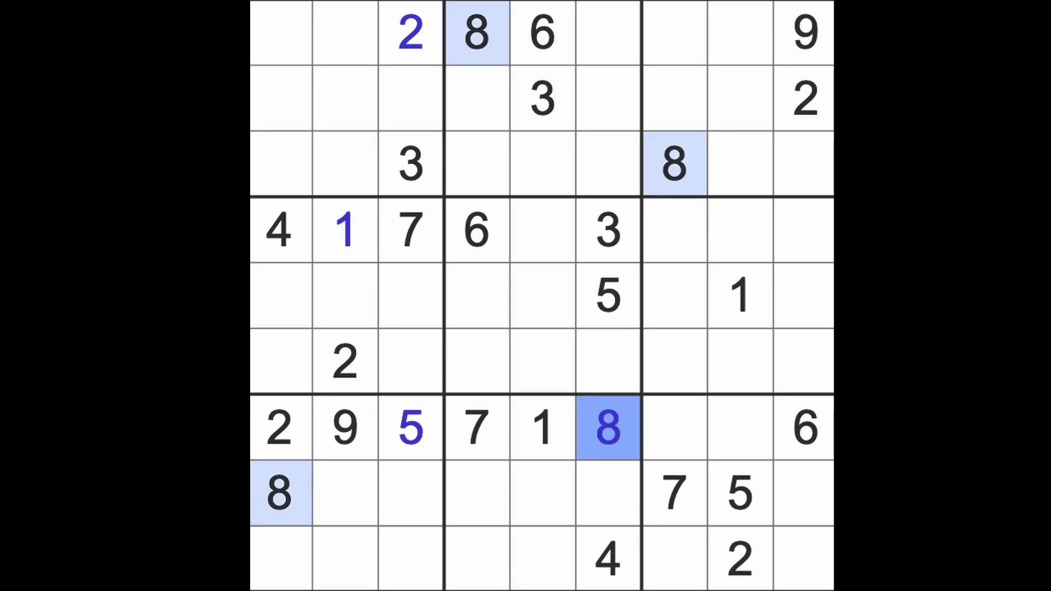
# Rule out row 8 and column 7, then place an 8 in the bottom-right corner cell
pyautogui.moveTo(673, 427); pyautogui.dragTo(739, 460)
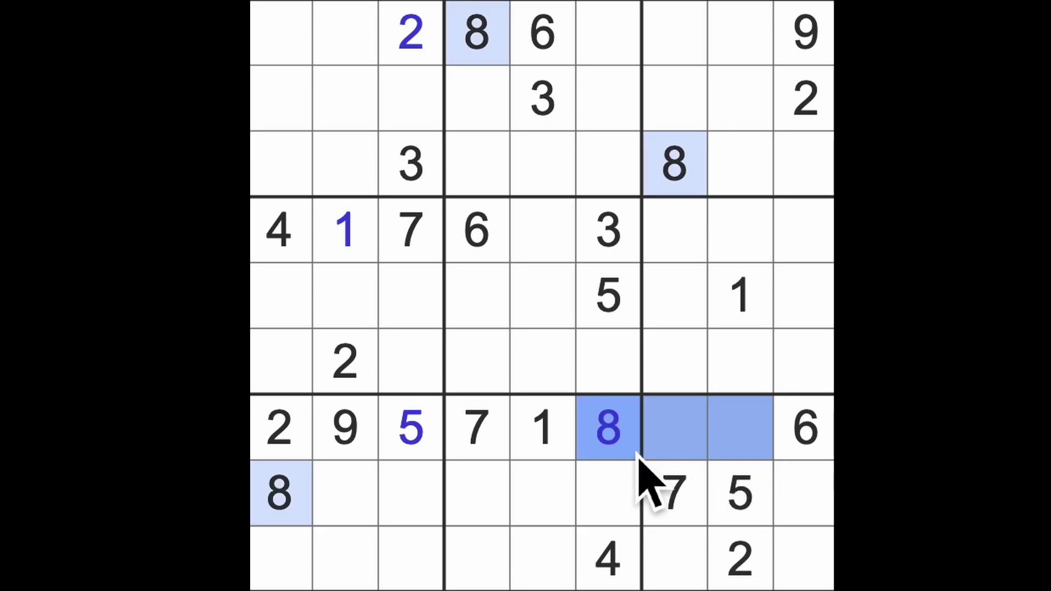
pyautogui.moveTo(345, 493); pyautogui.dragTo(608, 494)
pyautogui.click(803, 493)
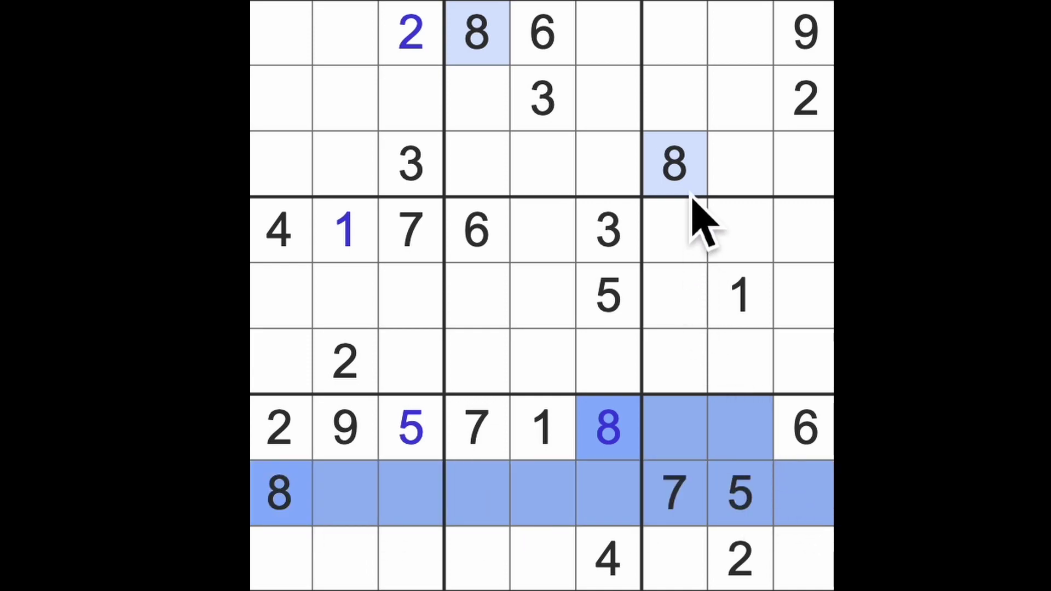
pyautogui.moveTo(673, 165); pyautogui.dragTo(674, 558)
pyautogui.click(804, 559)
pyautogui.write('8')
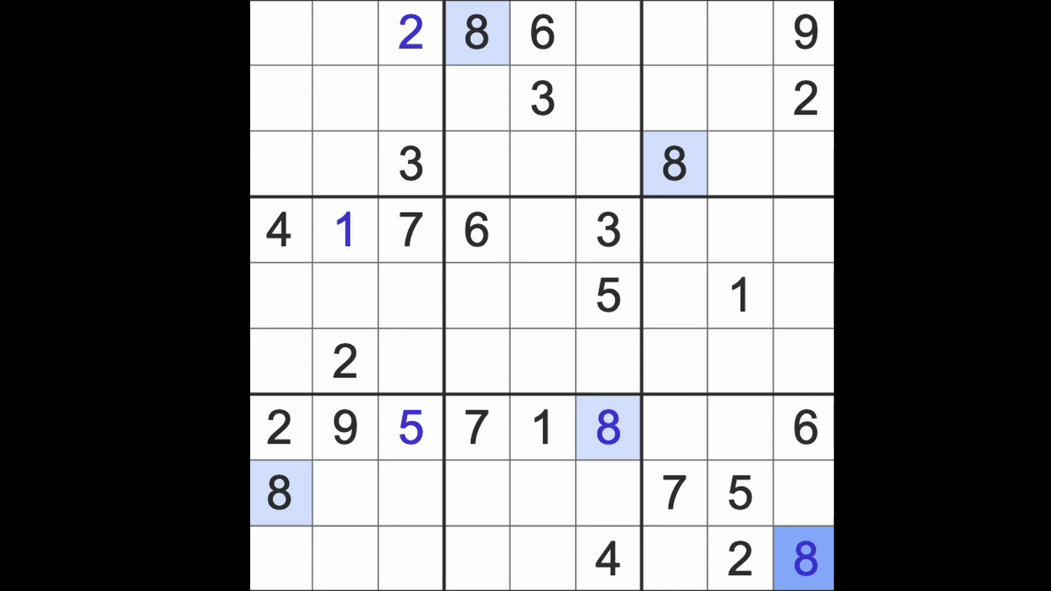
# Mark candidate cells in the bottom-right box, including row 8 column 9 and row 9 column 7
pyautogui.click(675, 428)
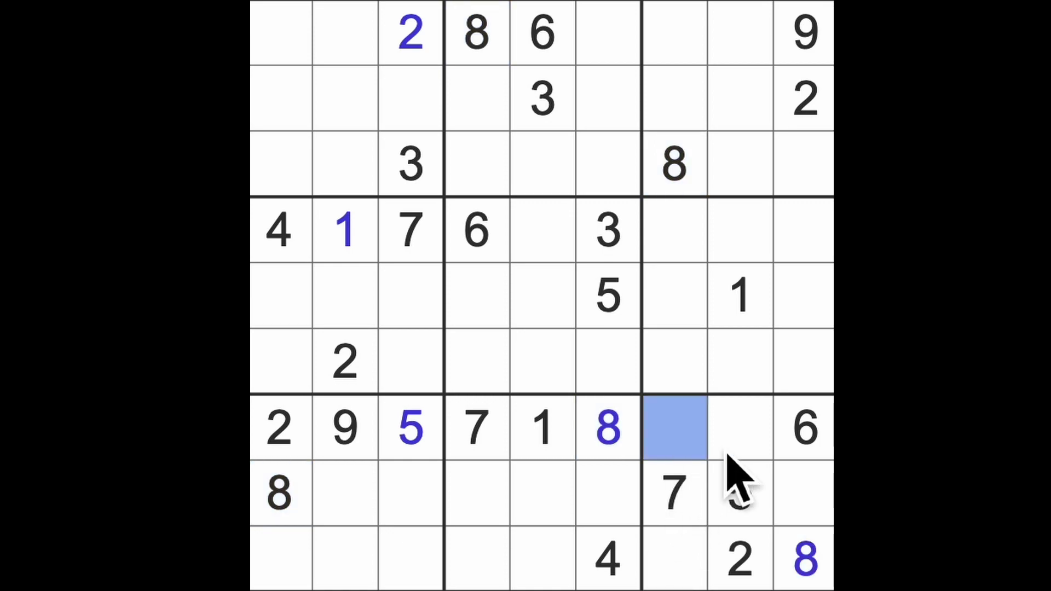
pyautogui.moveTo(675, 428); pyautogui.dragTo(740, 436)
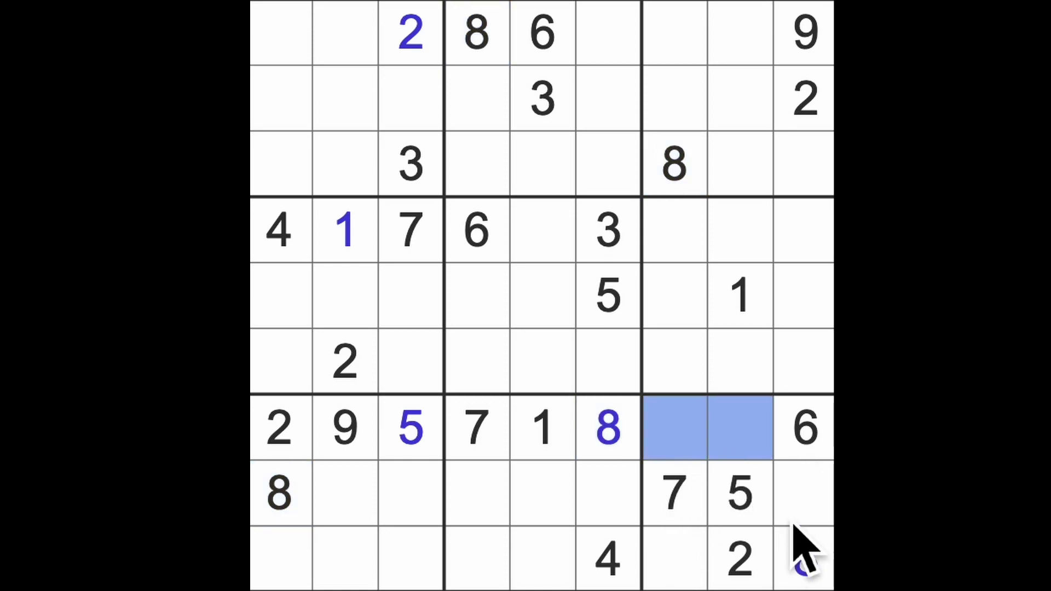
pyautogui.click(809, 501)
pyautogui.keyDown('ctrl'); pyautogui.click(675, 559); pyautogui.keyUp('ctrl')
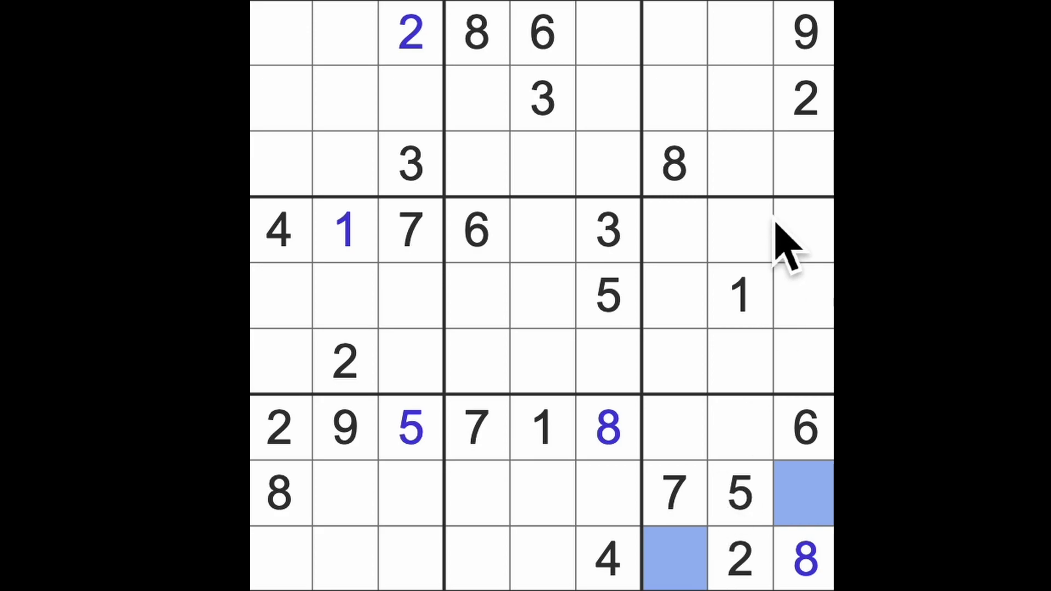
# Check column 9, then enter 9 at row 9, column 7 and 1 at row 8, column 9
pyautogui.moveTo(805, 33); pyautogui.dragTo(822, 534)
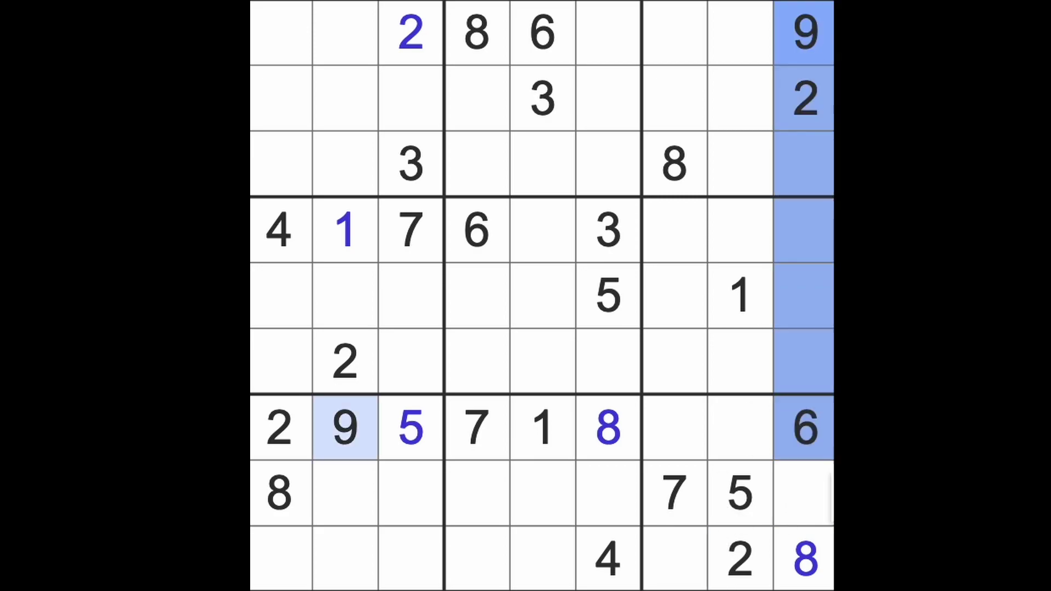
pyautogui.click(690, 575)
pyautogui.write('9')
pyautogui.click(805, 493)
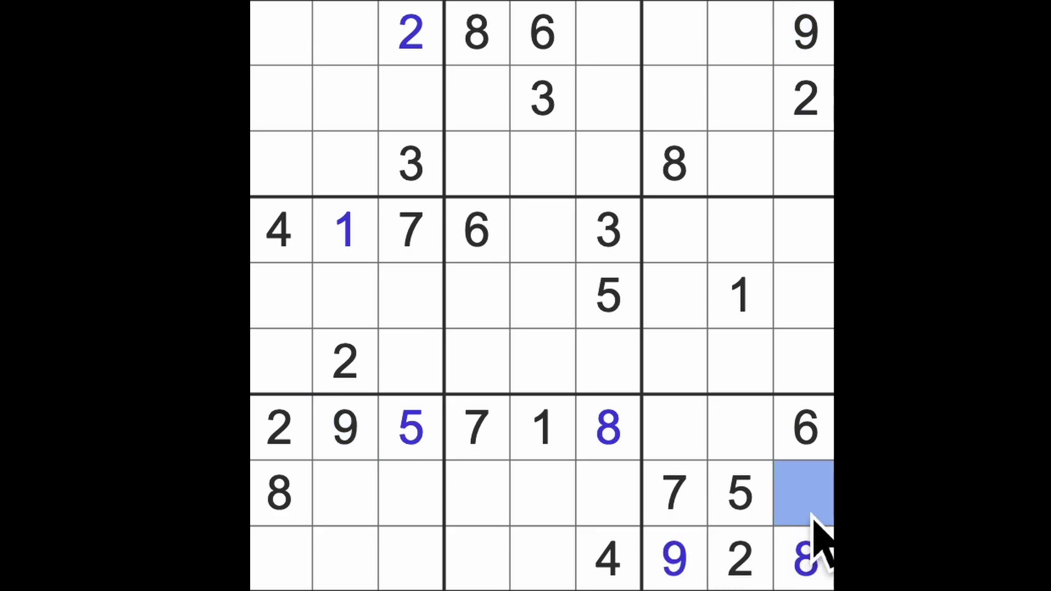
pyautogui.write('1')
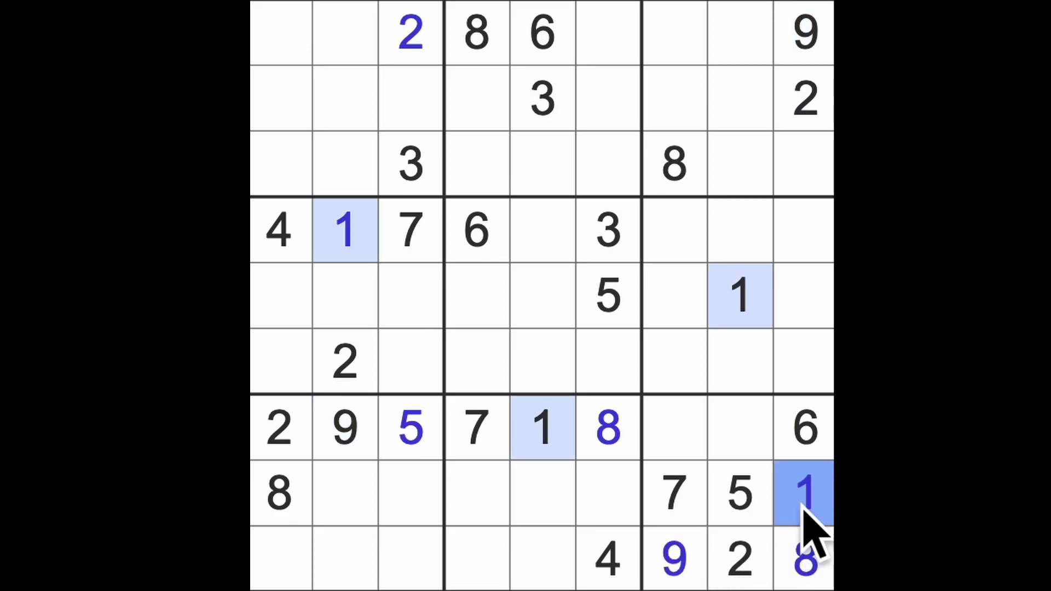
pyautogui.click(682, 575)
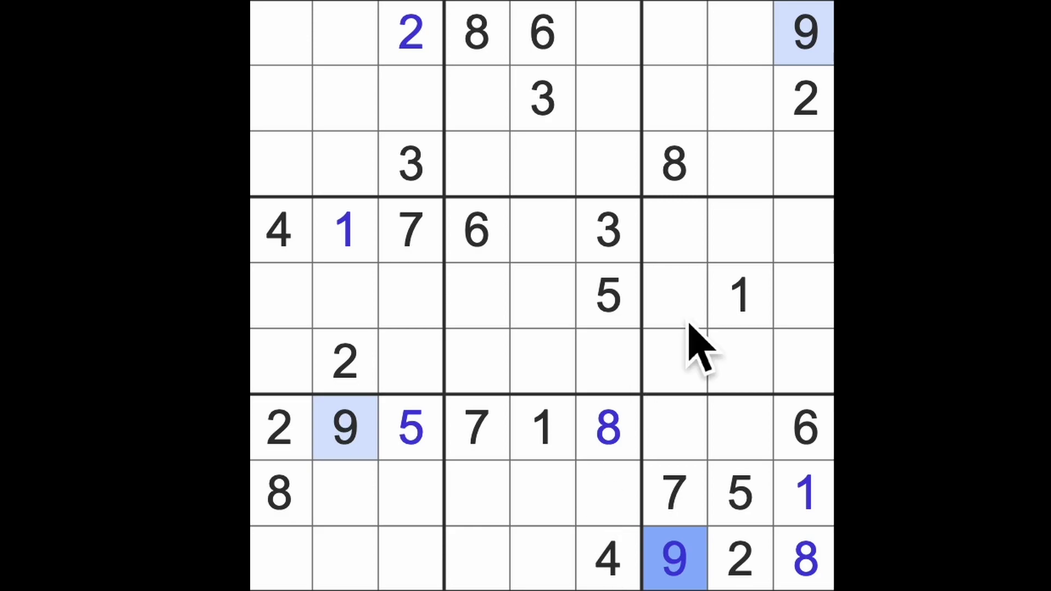
# Mark row 4's empty cells and column 9, checking where the 8s sit
pyautogui.moveTo(542, 230); pyautogui.dragTo(806, 231)
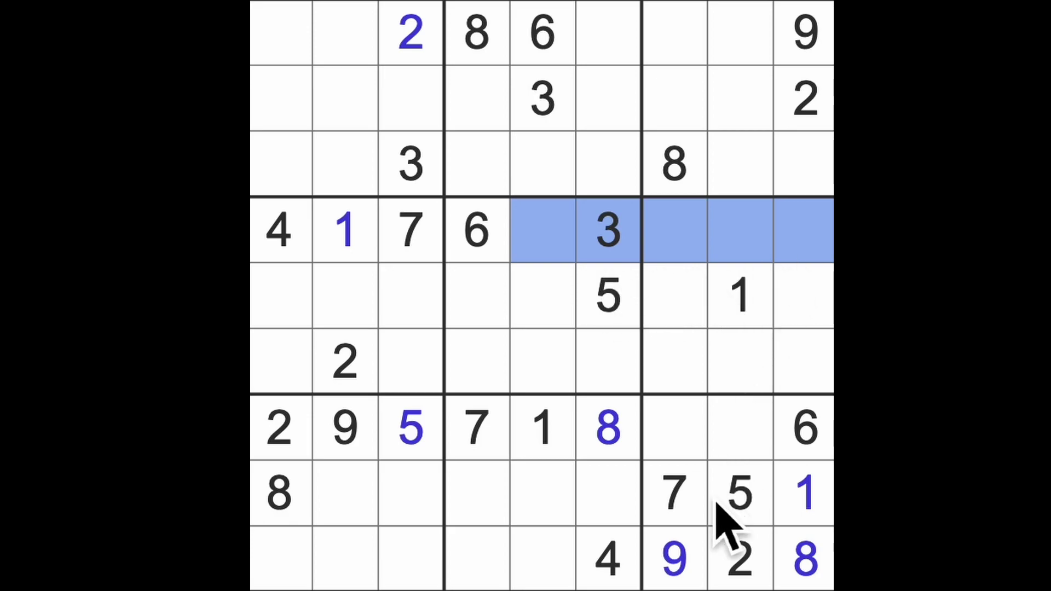
pyautogui.click(674, 164)
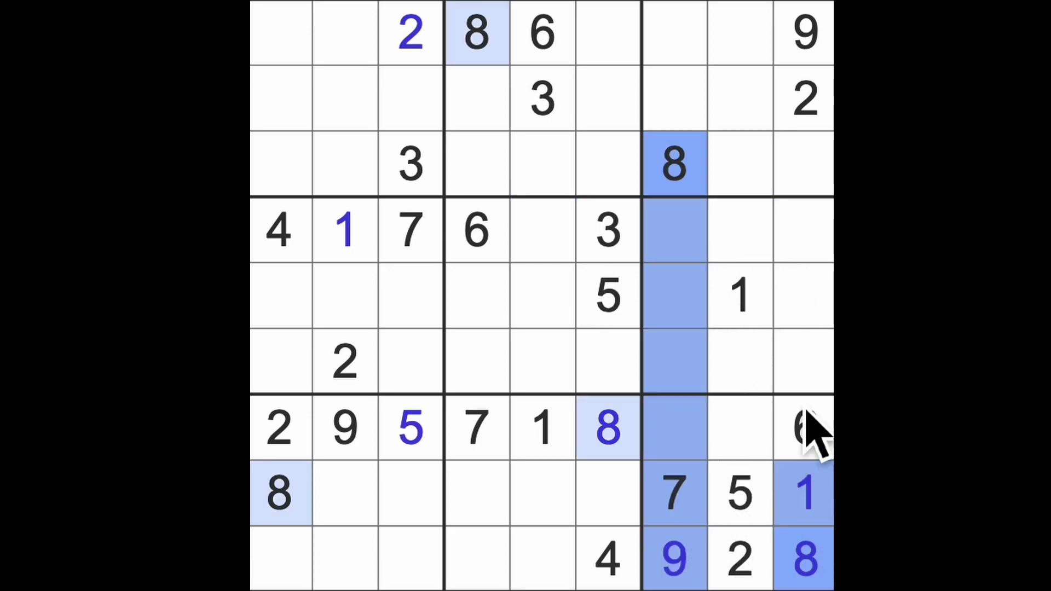
pyautogui.moveTo(806, 563); pyautogui.dragTo(805, 33)
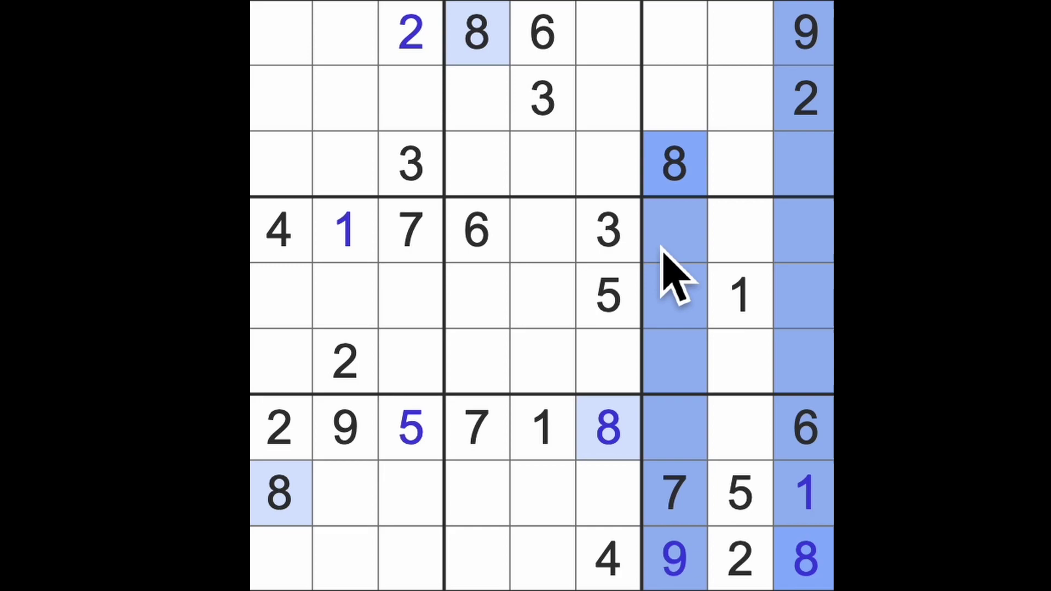
pyautogui.click(740, 230)
pyautogui.click(547, 239)
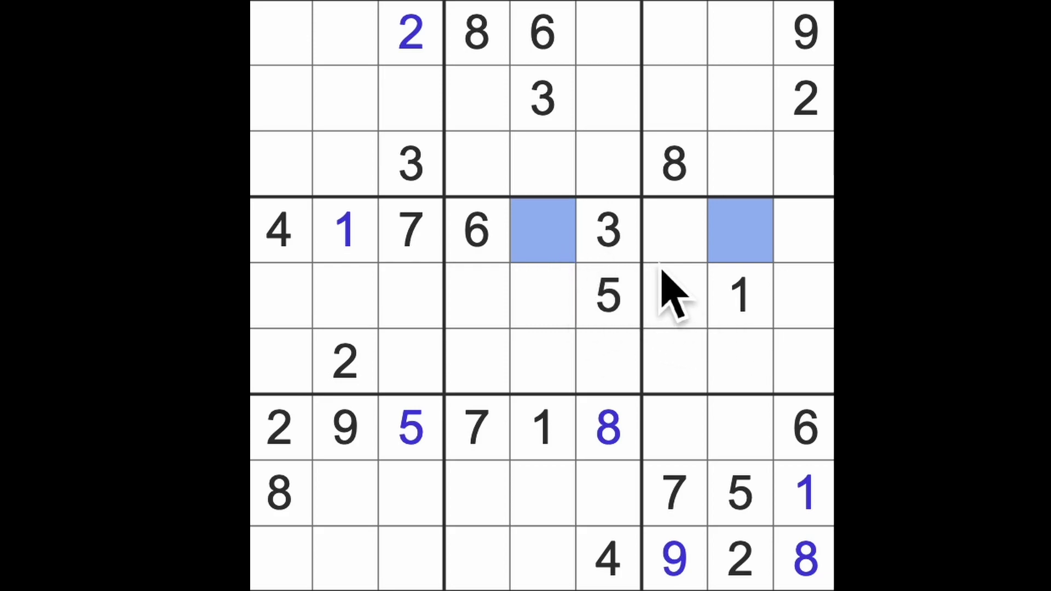
# Confirm the 2 already in column 9 and enter 2 at row 4, column 7
pyautogui.click(675, 231)
pyautogui.click(803, 238)
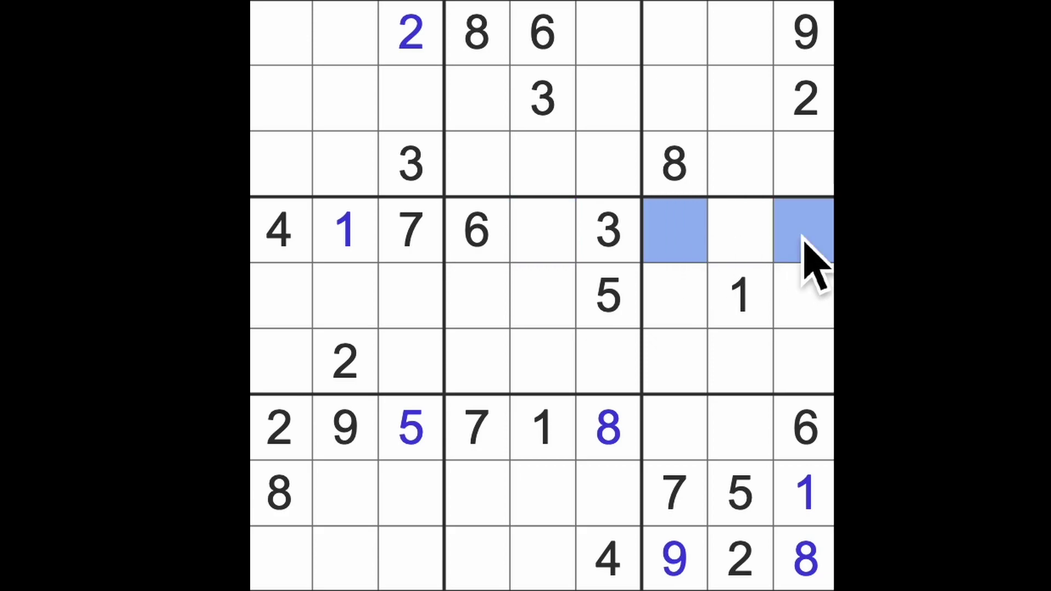
pyautogui.click(804, 99)
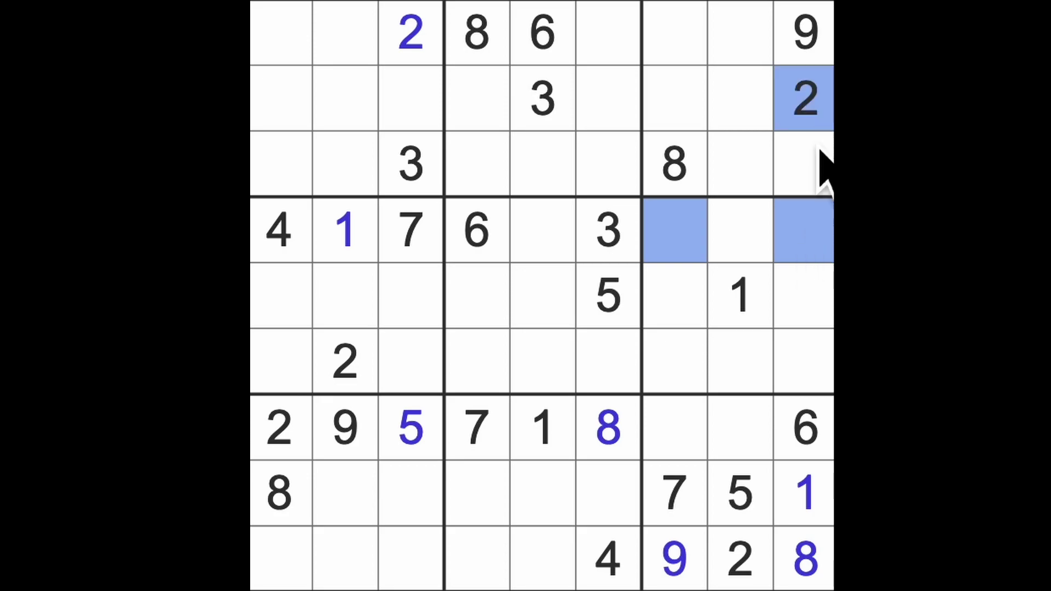
pyautogui.click(804, 165)
pyautogui.click(693, 255)
pyautogui.write('2')
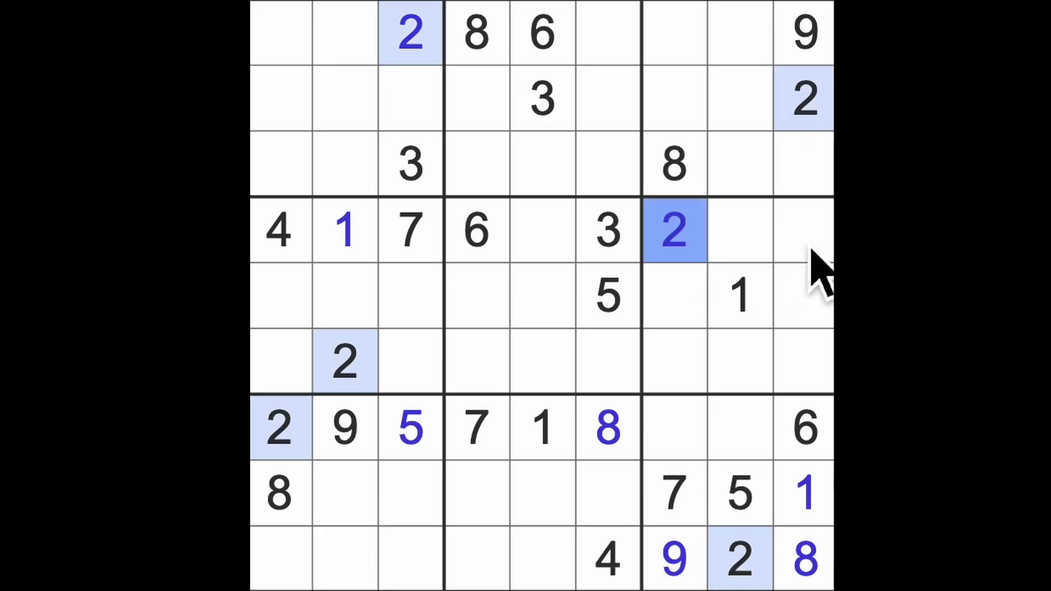
# Place 5 at row 4, column 9, then mark columns 8–9 to scan candidates
pyautogui.click(804, 238)
pyautogui.write('5')
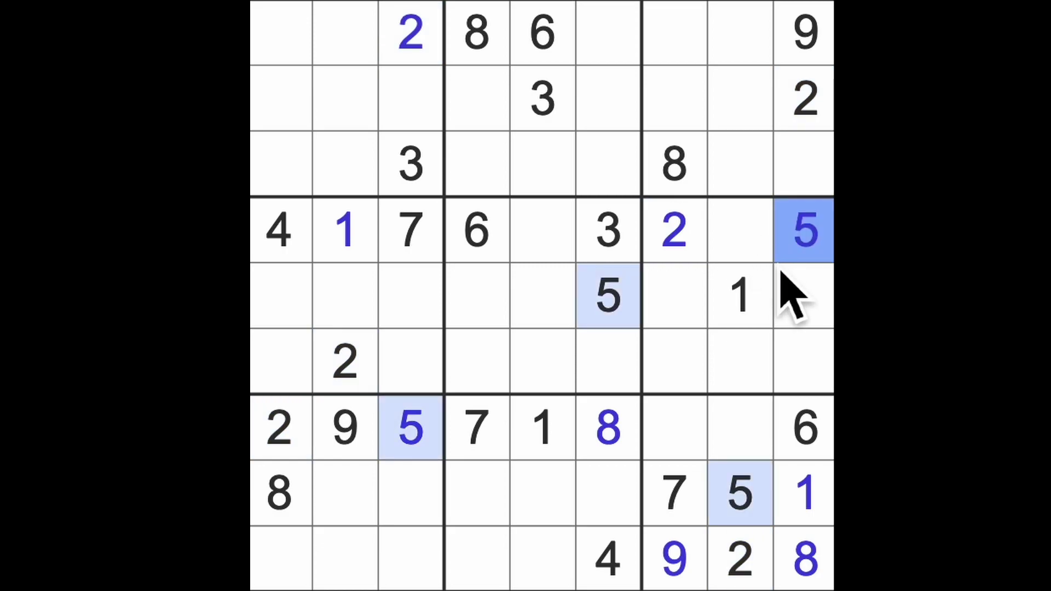
pyautogui.click(740, 297)
pyautogui.moveTo(740, 297); pyautogui.dragTo(739, 494)
pyautogui.moveTo(813, 493); pyautogui.dragTo(813, 230)
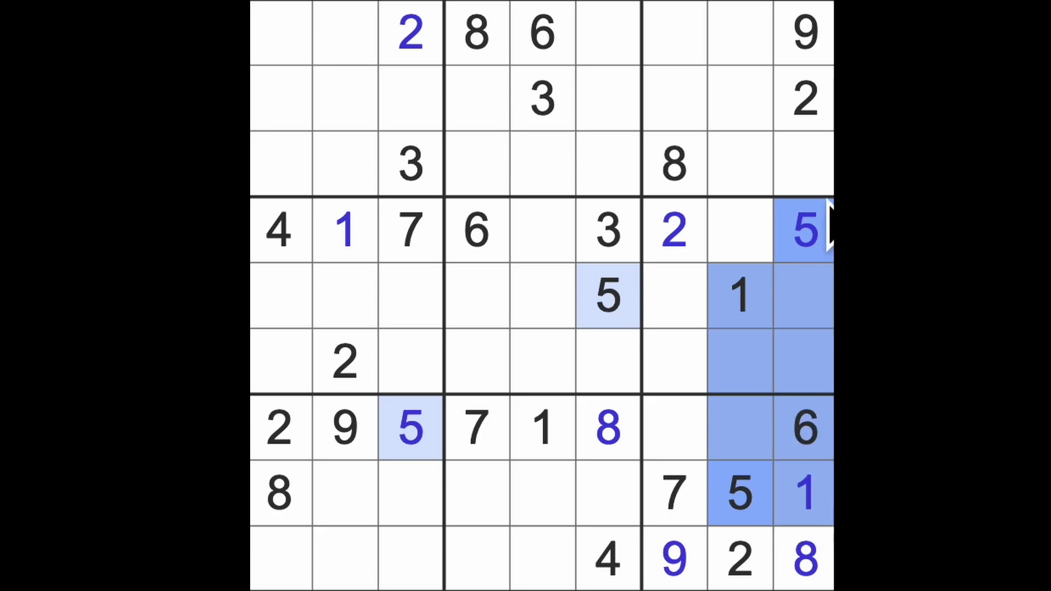
pyautogui.moveTo(740, 33); pyautogui.dragTo(740, 238)
pyautogui.moveTo(805, 238); pyautogui.dragTo(805, 165)
pyautogui.moveTo(673, 33); pyautogui.dragTo(674, 98)
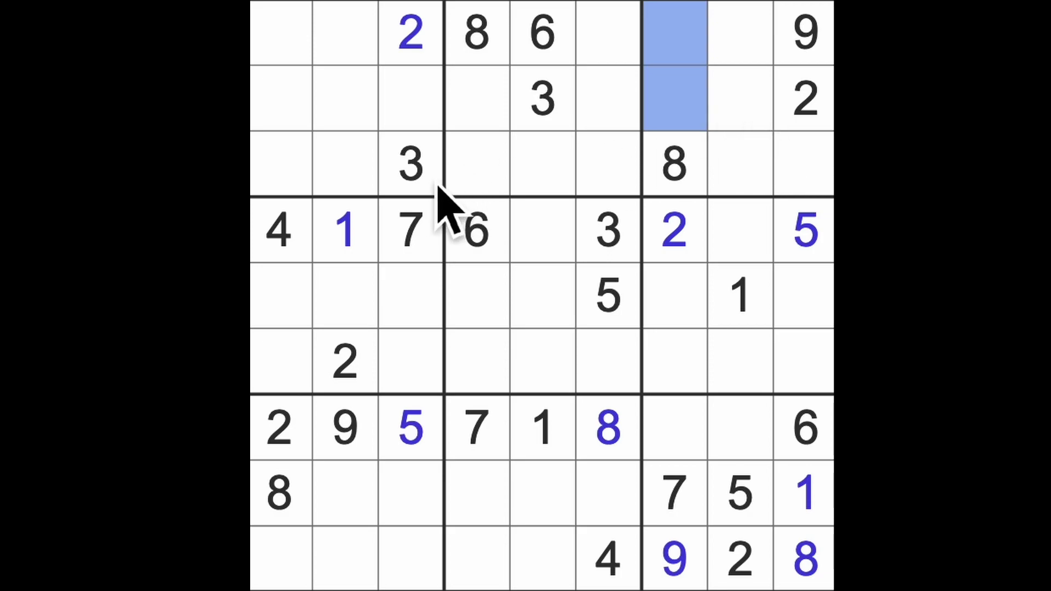
# Scan row 3, enter 3 at row 1, column 8, and check column 8
pyautogui.moveTo(411, 165); pyautogui.dragTo(809, 168)
pyautogui.keyDown('ctrl'); pyautogui.click(542, 100); pyautogui.keyUp('ctrl')
pyautogui.click(743, 37)
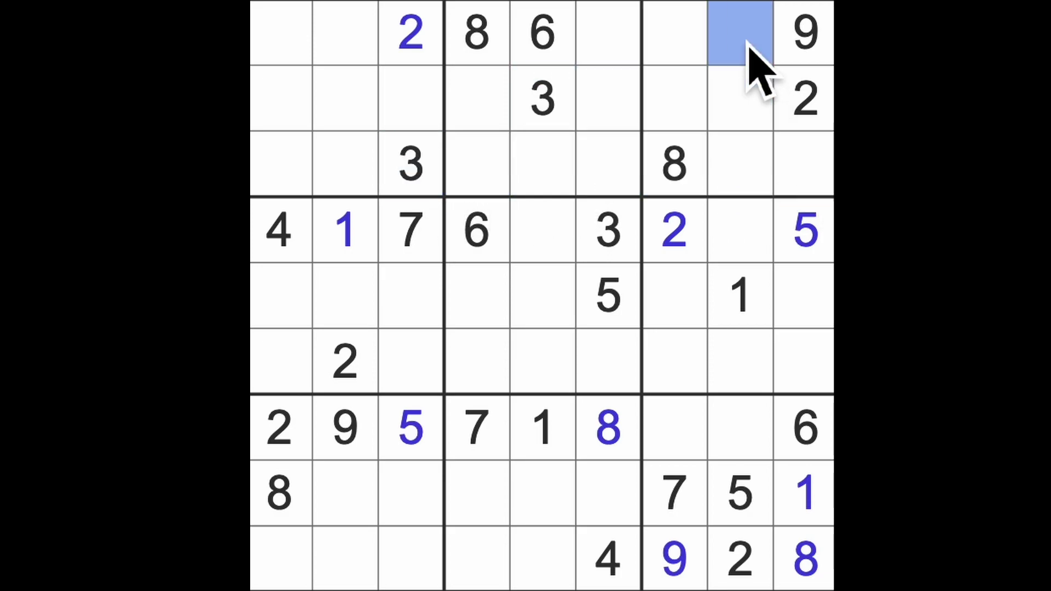
pyautogui.write('3')
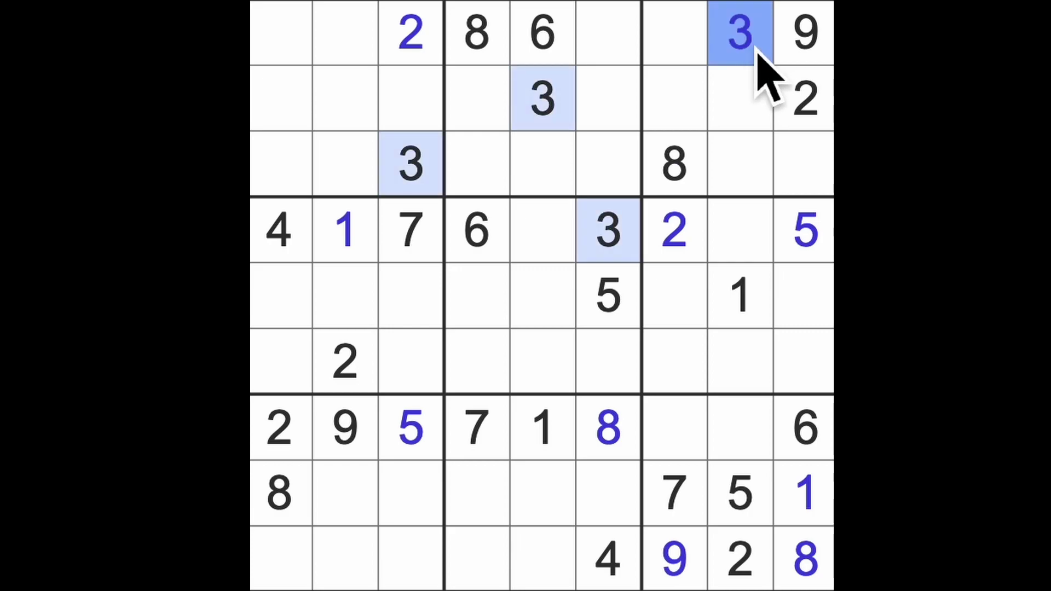
pyautogui.moveTo(744, 37); pyautogui.dragTo(744, 411)
# Enter 3 at row 7 column 7, 4 at row 7 column 8, and 4 at row 3 column 9
pyautogui.click(683, 428)
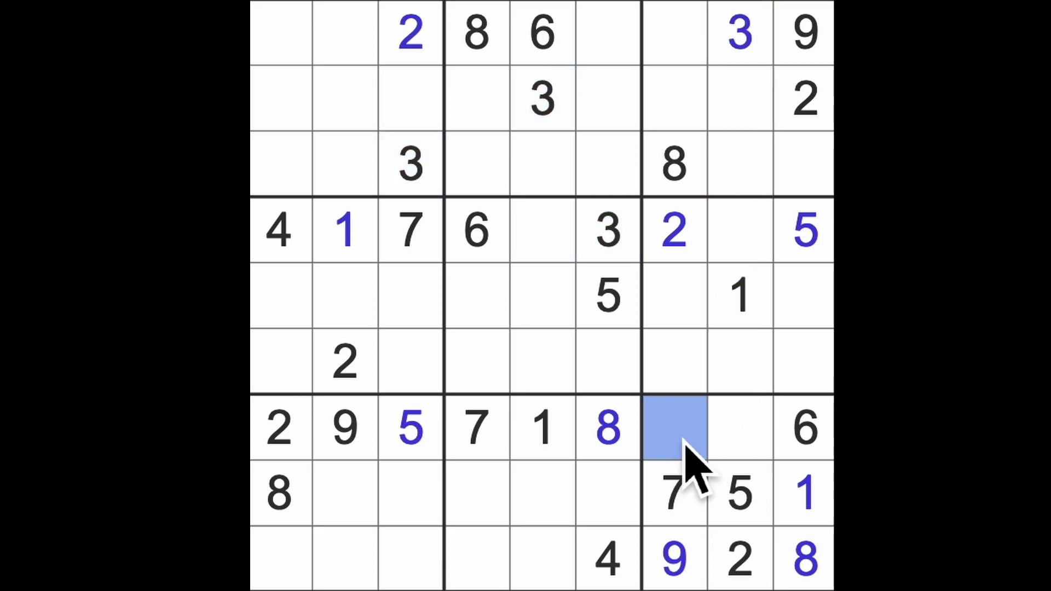
pyautogui.write('3')
pyautogui.click(740, 427)
pyautogui.write('4')
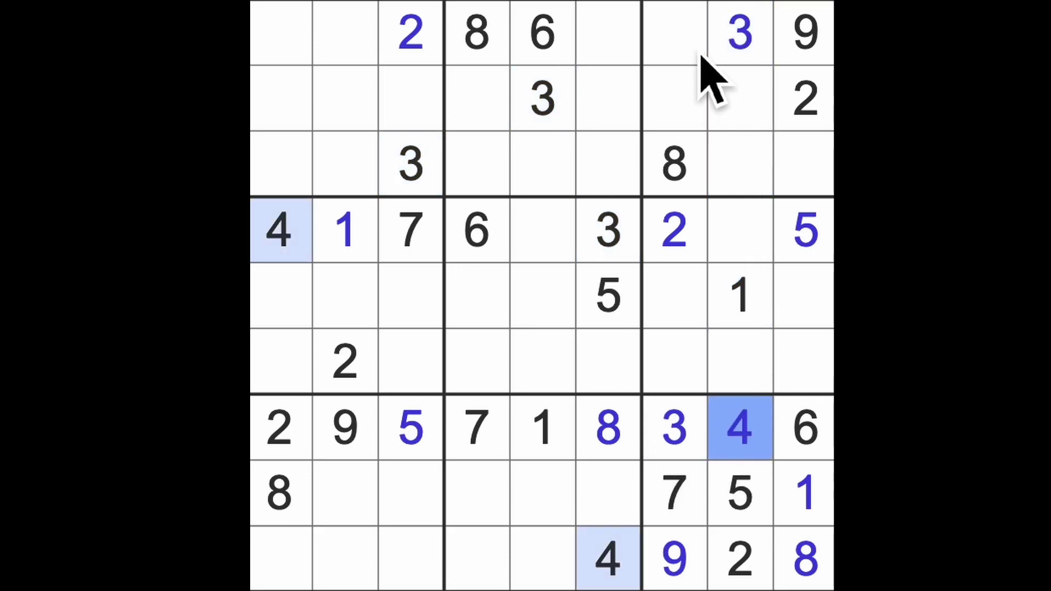
pyautogui.moveTo(674, 33); pyautogui.dragTo(673, 99)
pyautogui.click(768, 337)
pyautogui.moveTo(744, 362); pyautogui.dragTo(743, 98)
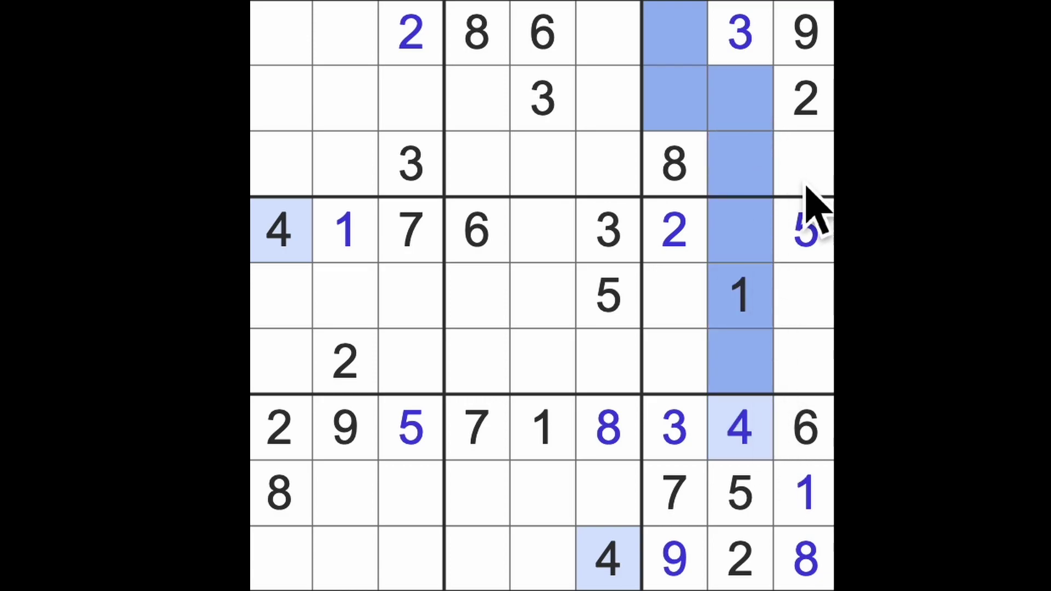
pyautogui.click(805, 165)
pyautogui.write('4')
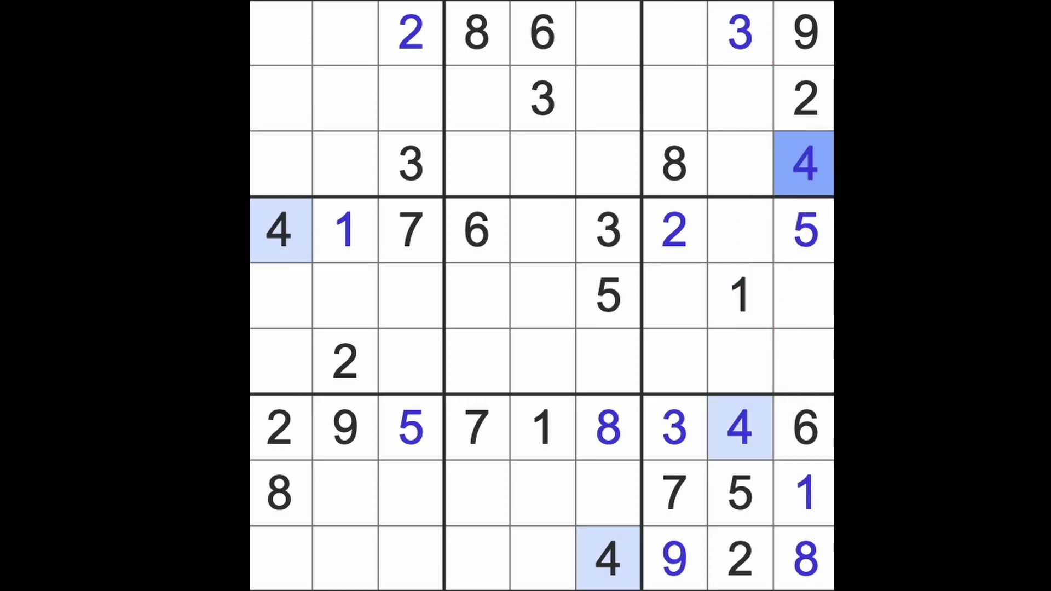
pyautogui.moveTo(673, 33); pyautogui.dragTo(674, 98)
pyautogui.moveTo(739, 99); pyautogui.dragTo(740, 165)
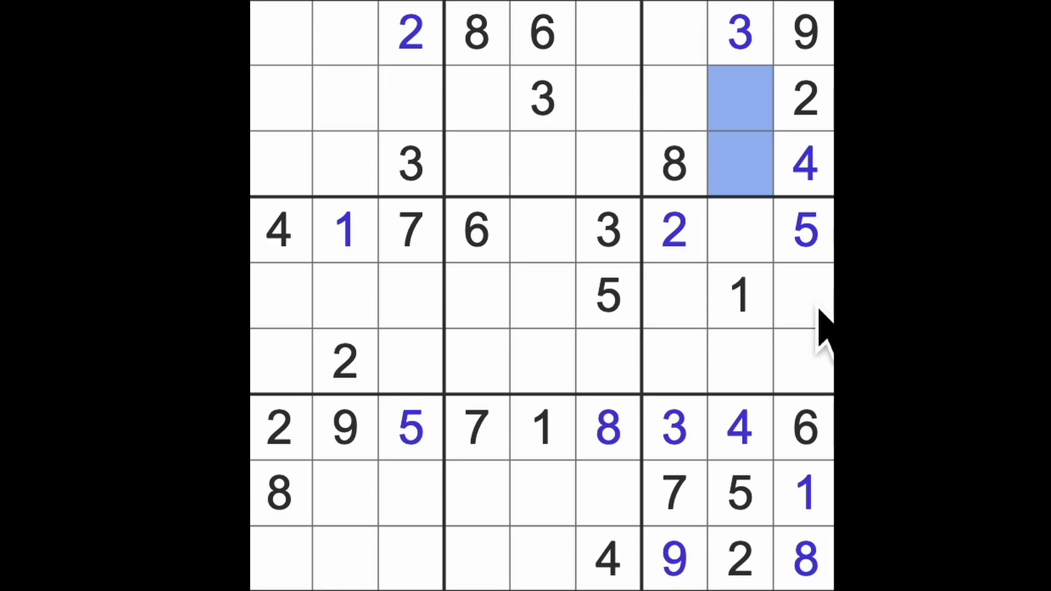
pyautogui.moveTo(805, 304); pyautogui.dragTo(805, 366)
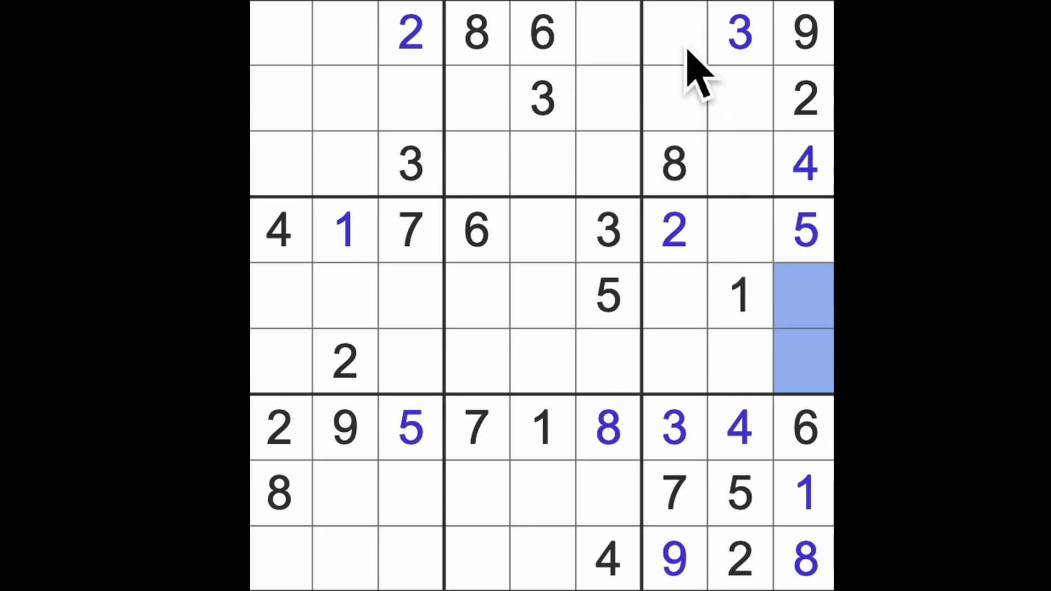
pyautogui.moveTo(682, 41); pyautogui.dragTo(689, 90)
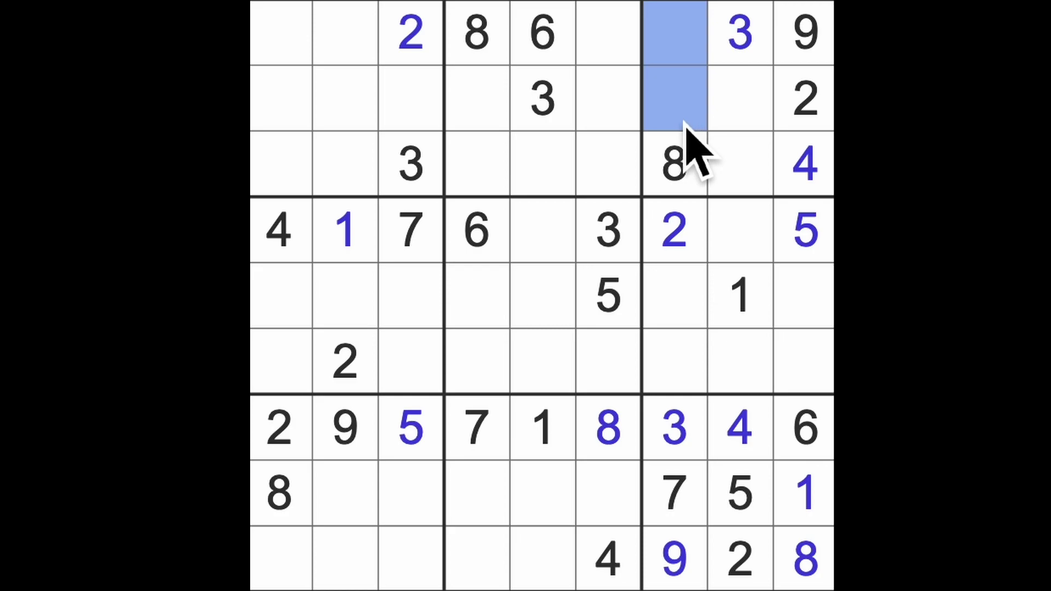
pyautogui.moveTo(675, 296); pyautogui.dragTo(690, 370)
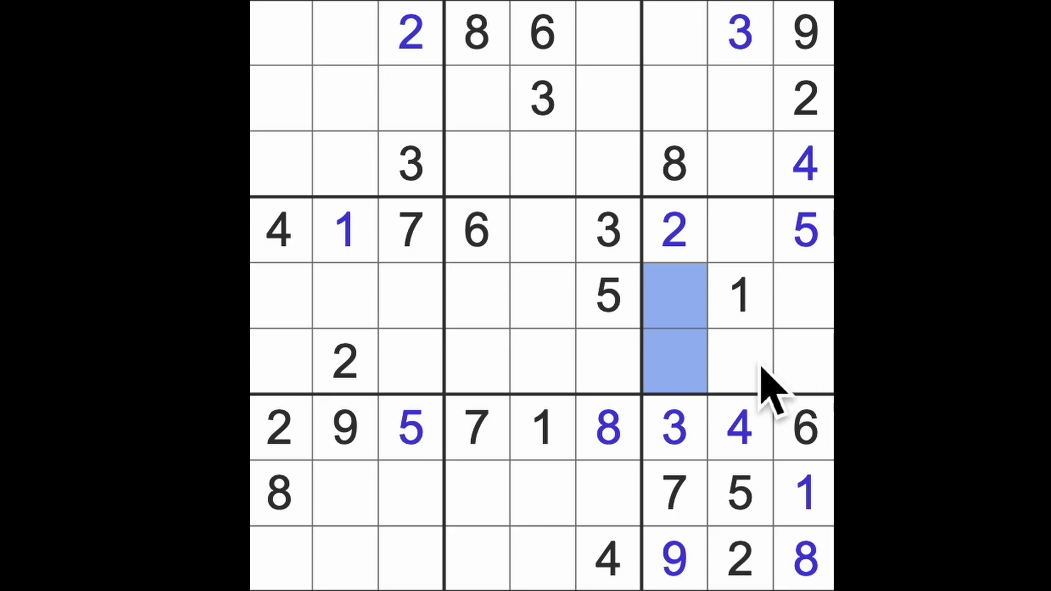
pyautogui.click(740, 362)
pyautogui.click(740, 232)
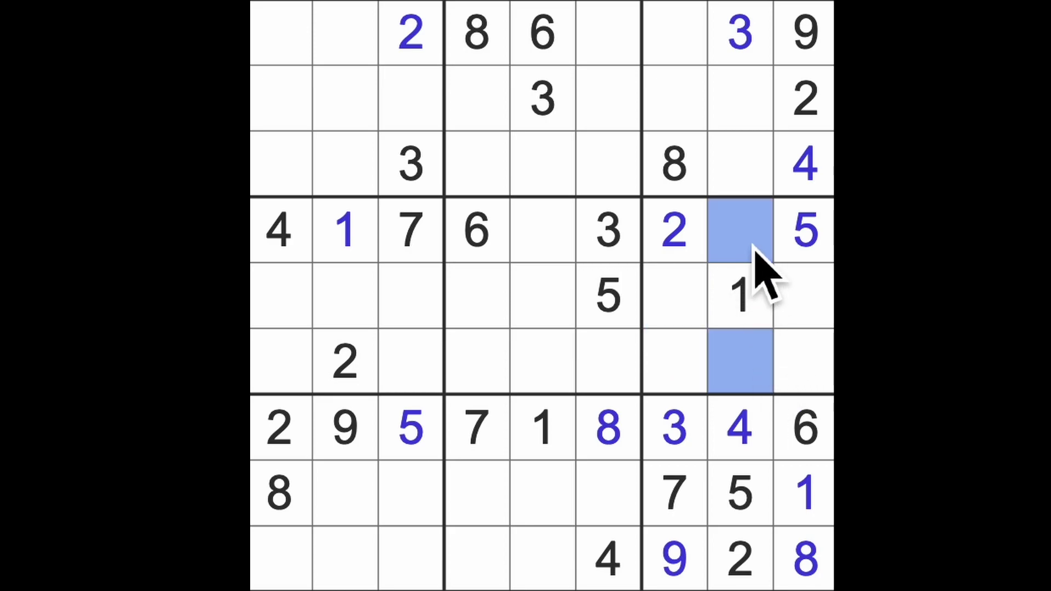
pyautogui.click(547, 231)
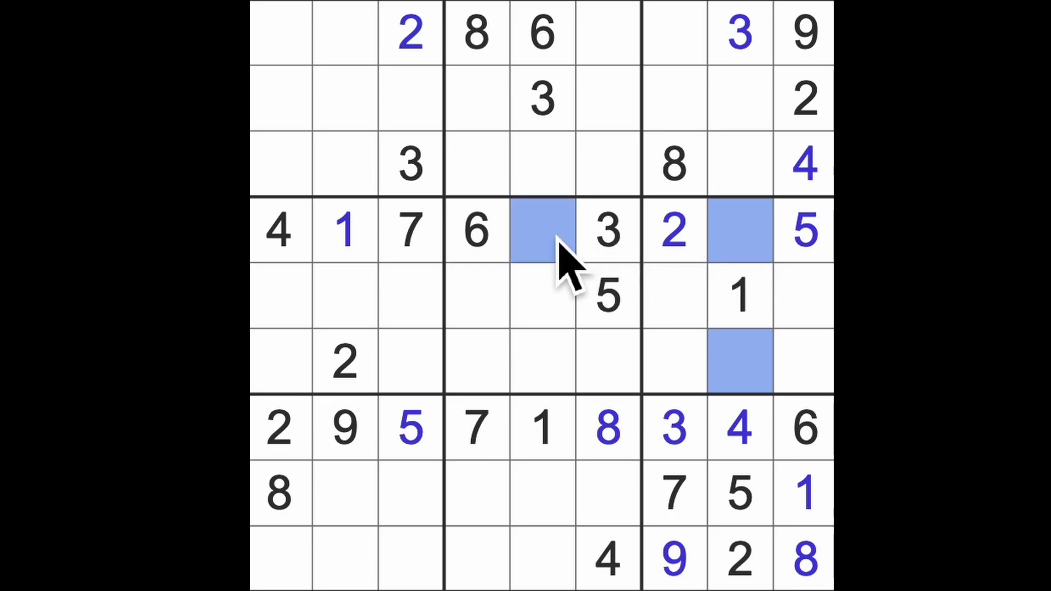
pyautogui.click(544, 361)
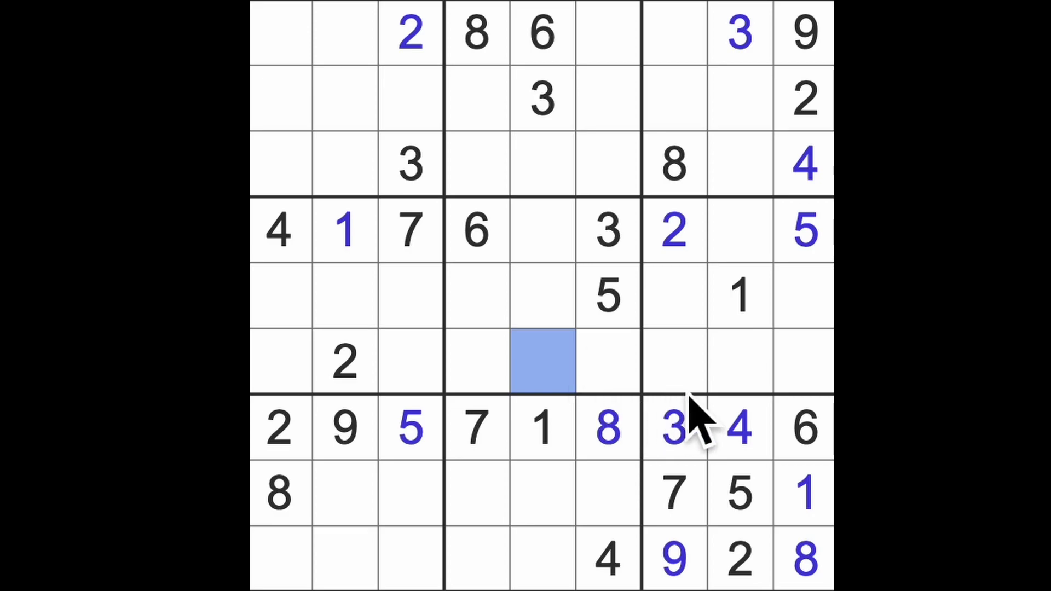
pyautogui.press('Escape')
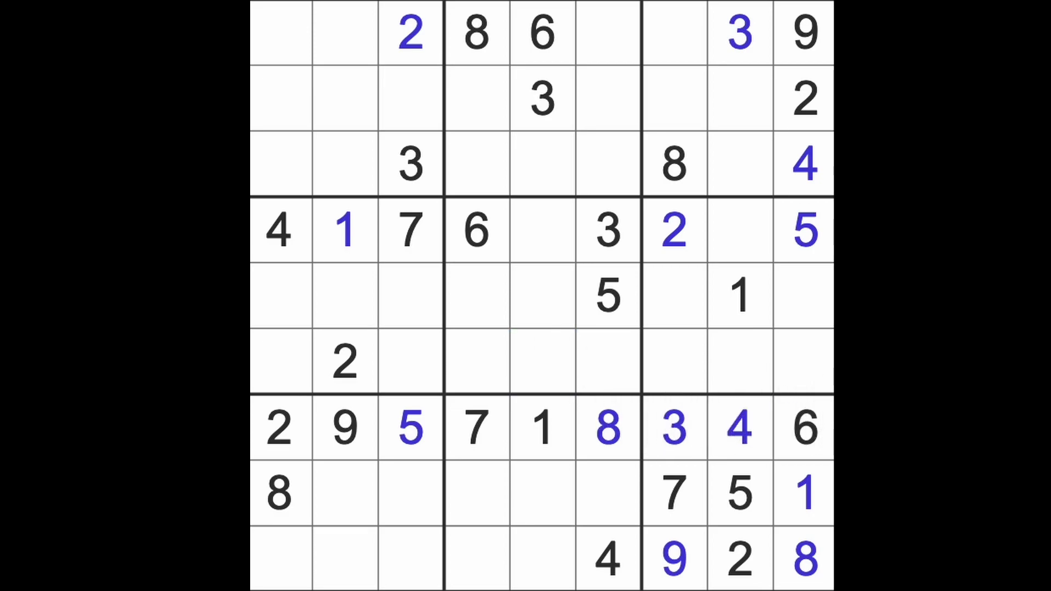
# Check column 4 and enter 6 at row 8, column 6
pyautogui.moveTo(482, 230); pyautogui.dragTo(493, 566)
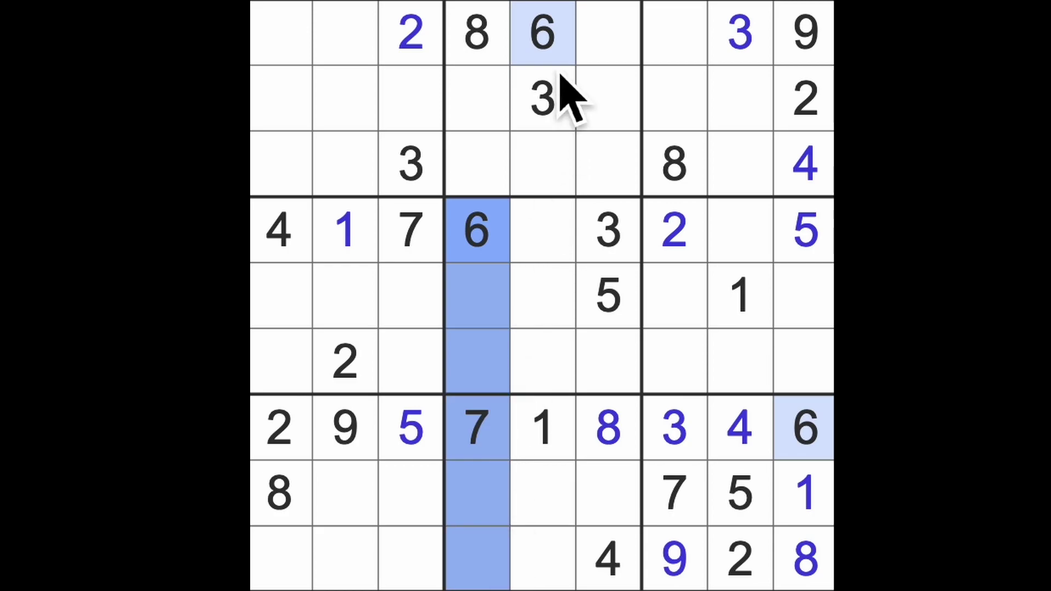
pyautogui.moveTo(569, 97); pyautogui.dragTo(550, 484)
pyautogui.click(620, 505)
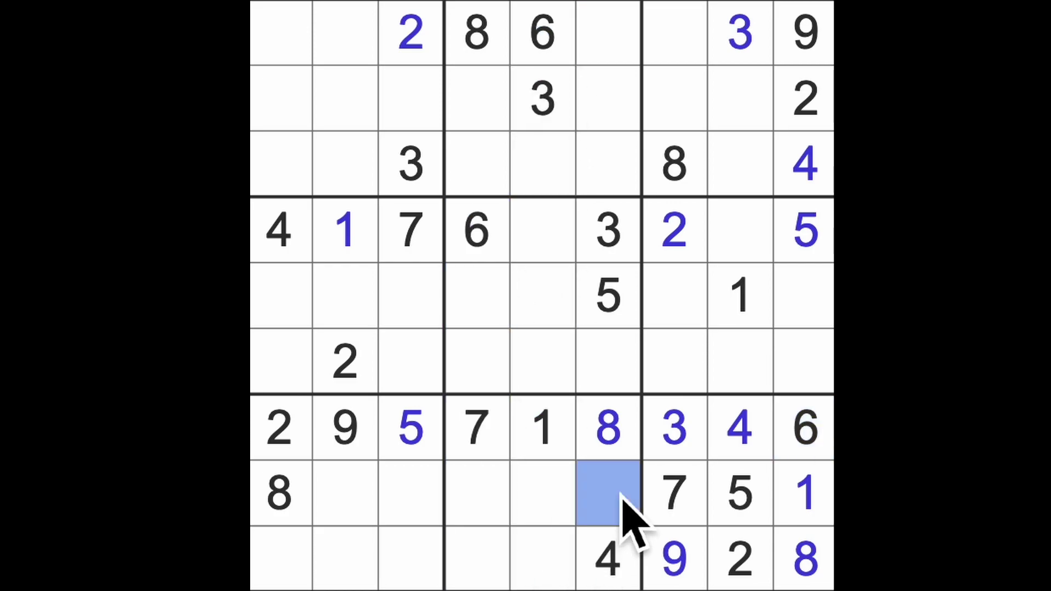
pyautogui.write('6')
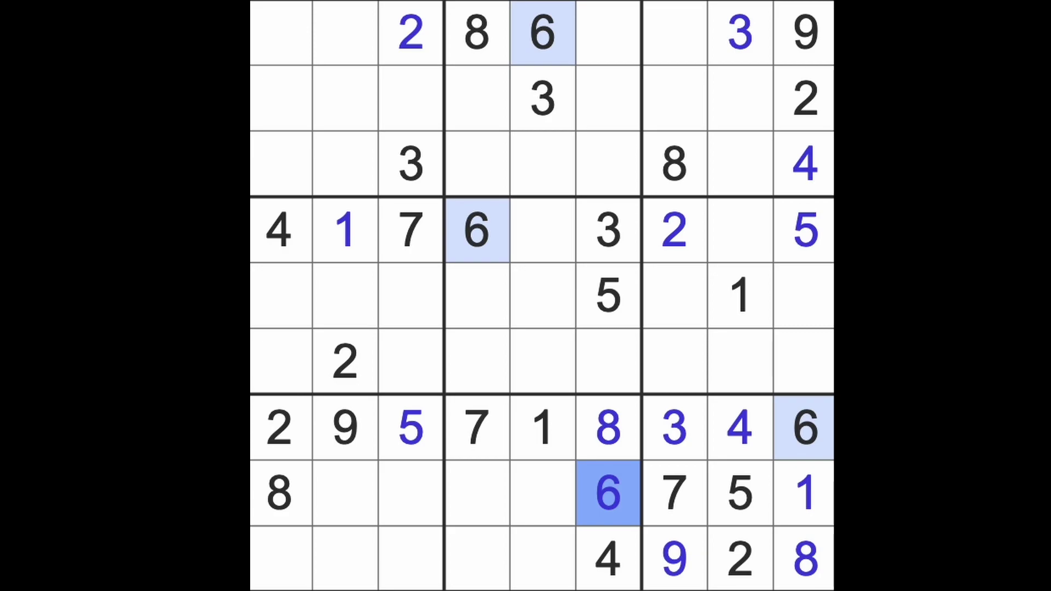
# Scan row 8 and the bottom-left box, then enter 3 at row 8 column 2 and 4 at column 3
pyautogui.click(805, 493)
pyautogui.click(609, 493)
pyautogui.click(673, 492)
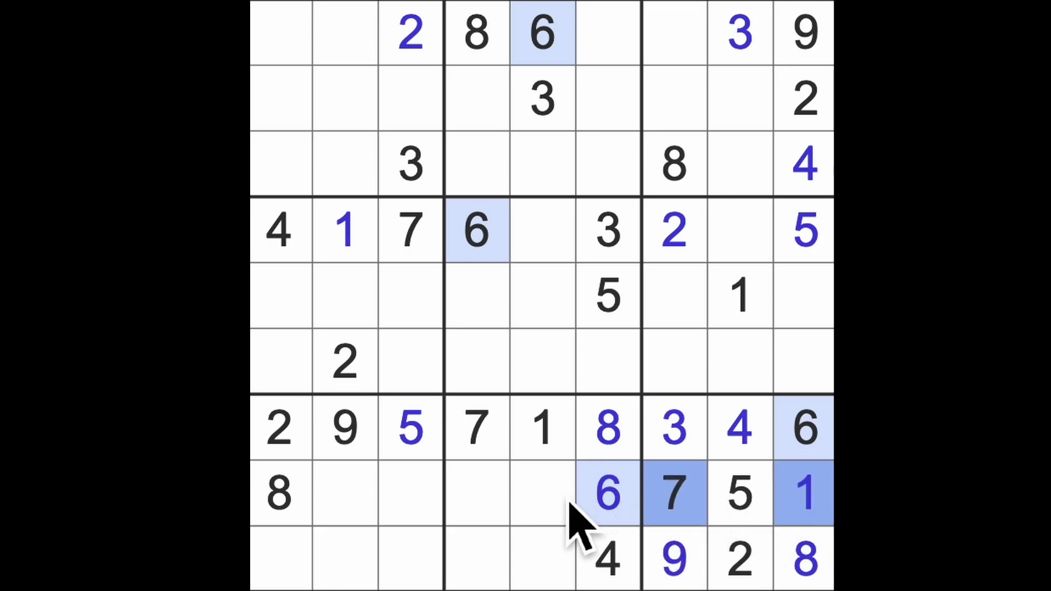
pyautogui.moveTo(607, 493); pyautogui.dragTo(279, 493)
pyautogui.click(283, 562)
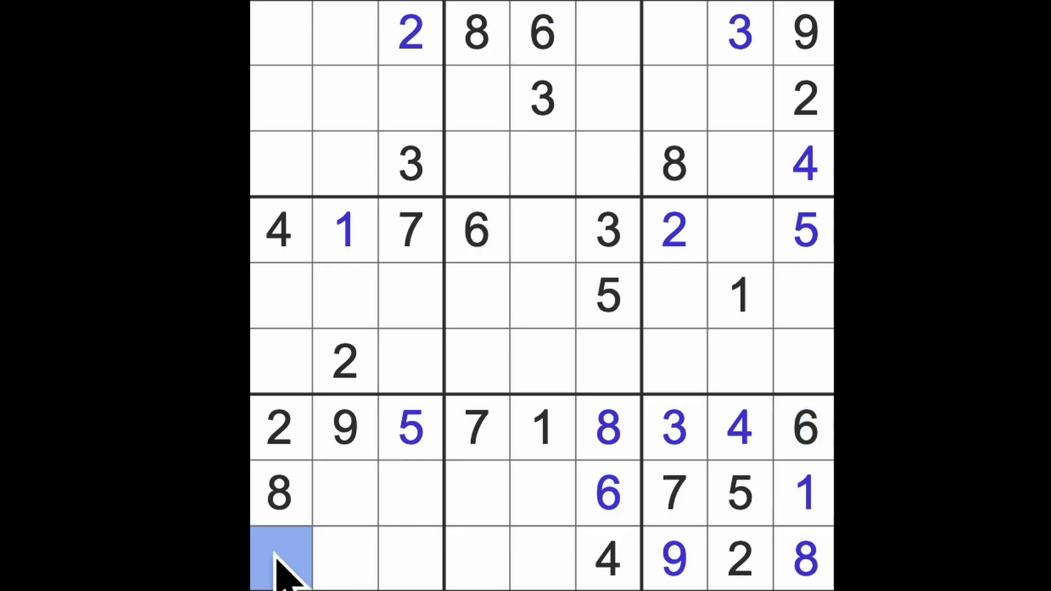
pyautogui.moveTo(283, 563); pyautogui.dragTo(427, 563)
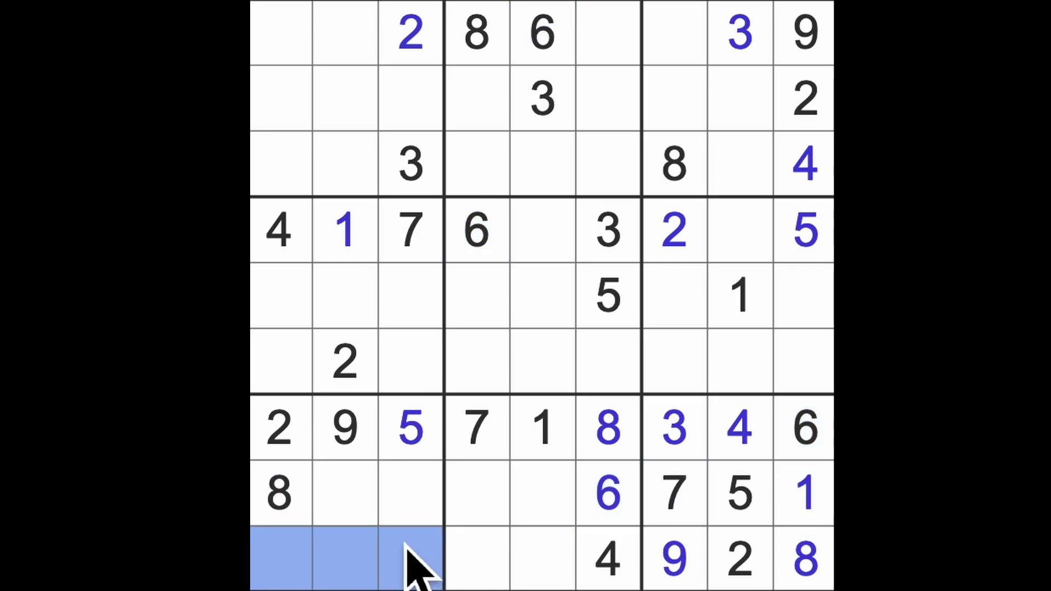
pyautogui.moveTo(373, 510); pyautogui.dragTo(411, 508)
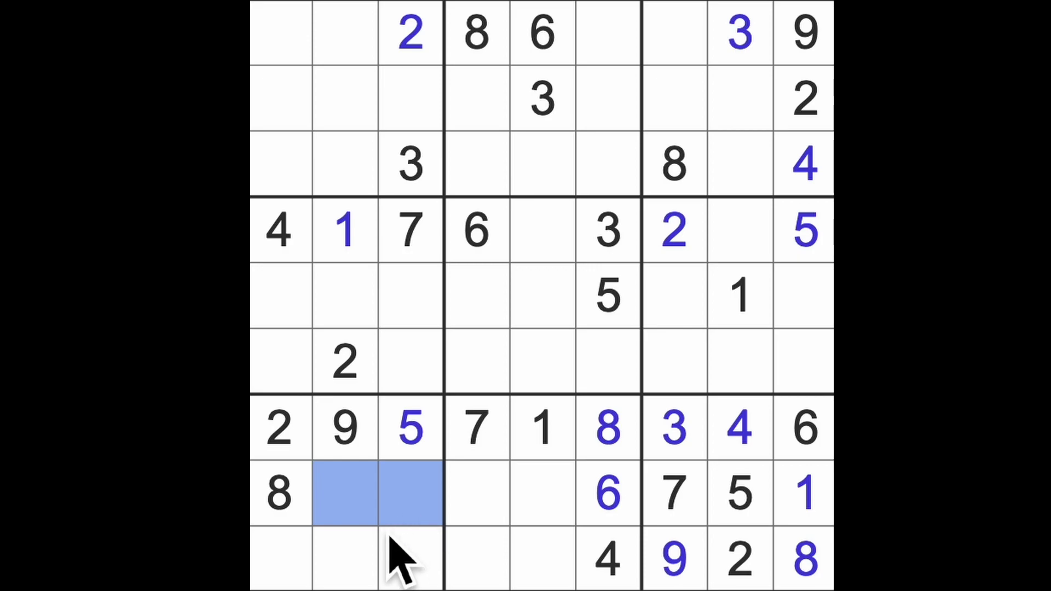
pyautogui.moveTo(415, 164); pyautogui.dragTo(407, 510)
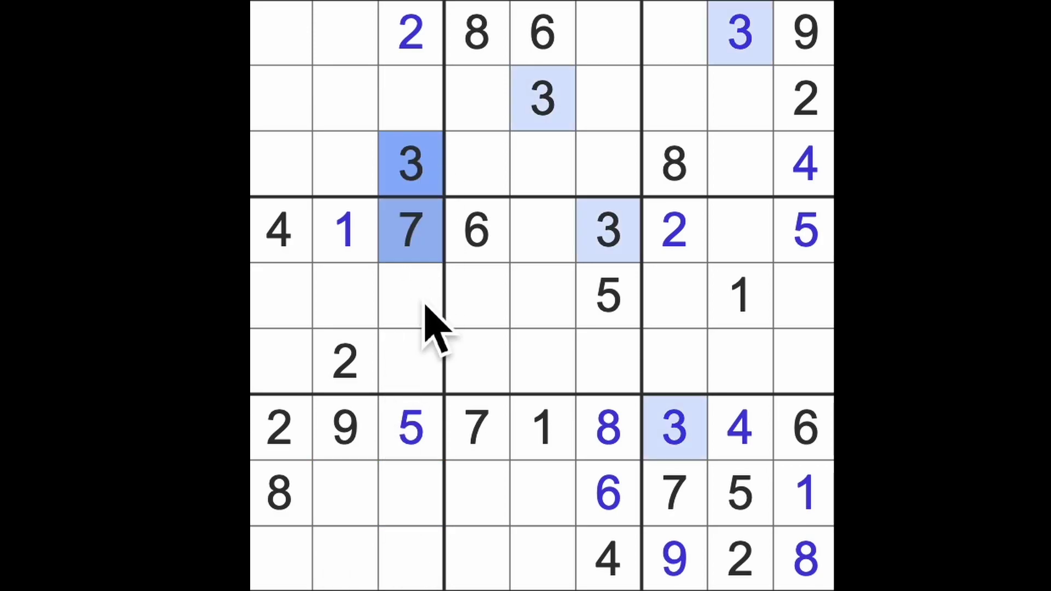
pyautogui.click(369, 497)
pyautogui.write('3')
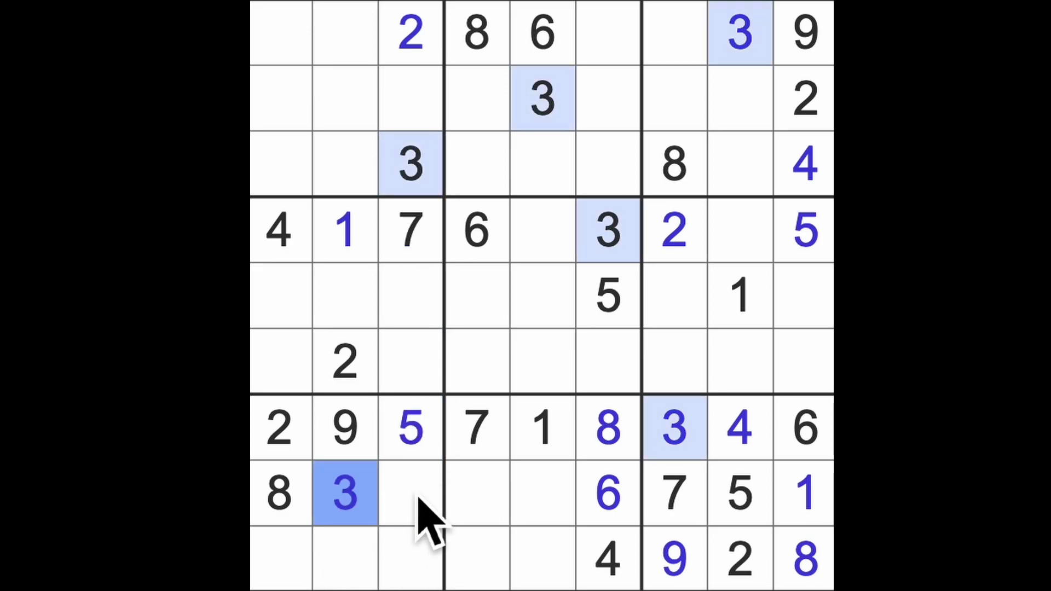
pyautogui.click(412, 493)
pyautogui.write('4')
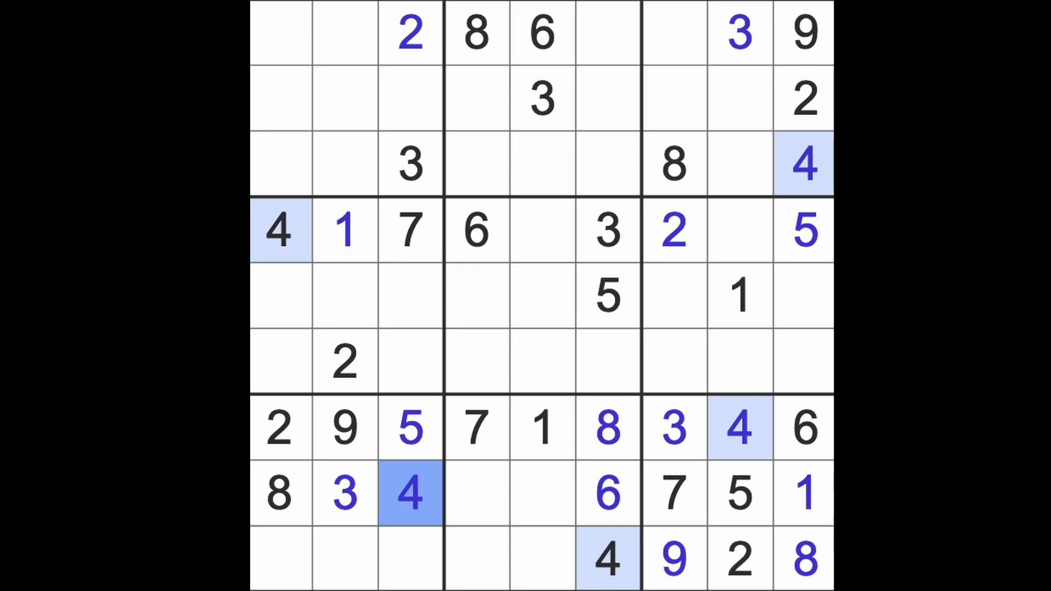
# Check the 1s, 7s and column 5, then enter 3 at row 9 column 4 and 5 at column 5
pyautogui.click(345, 230)
pyautogui.click(411, 230)
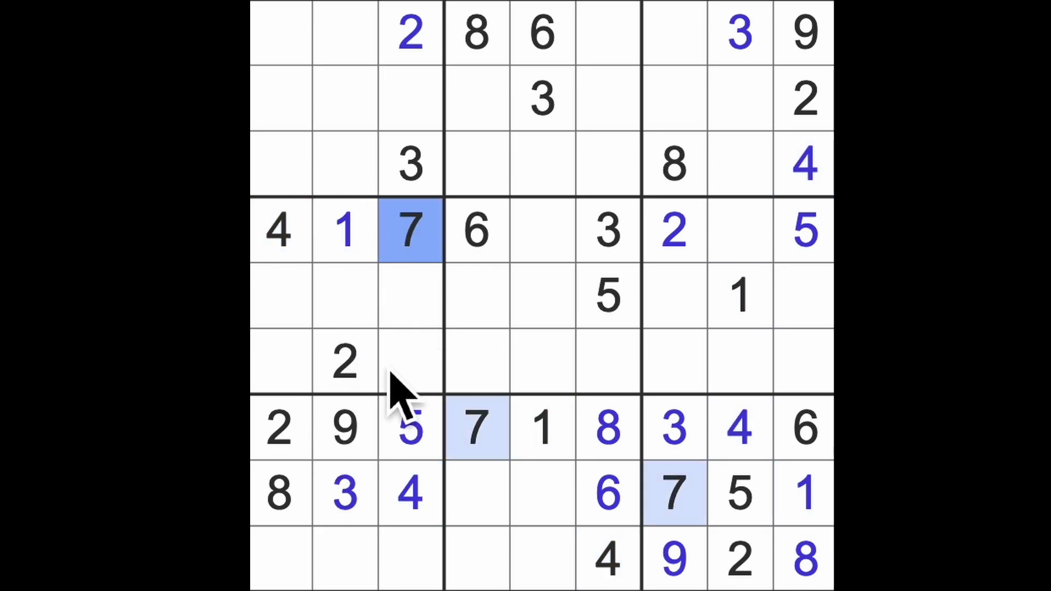
pyautogui.moveTo(411, 567); pyautogui.dragTo(290, 575)
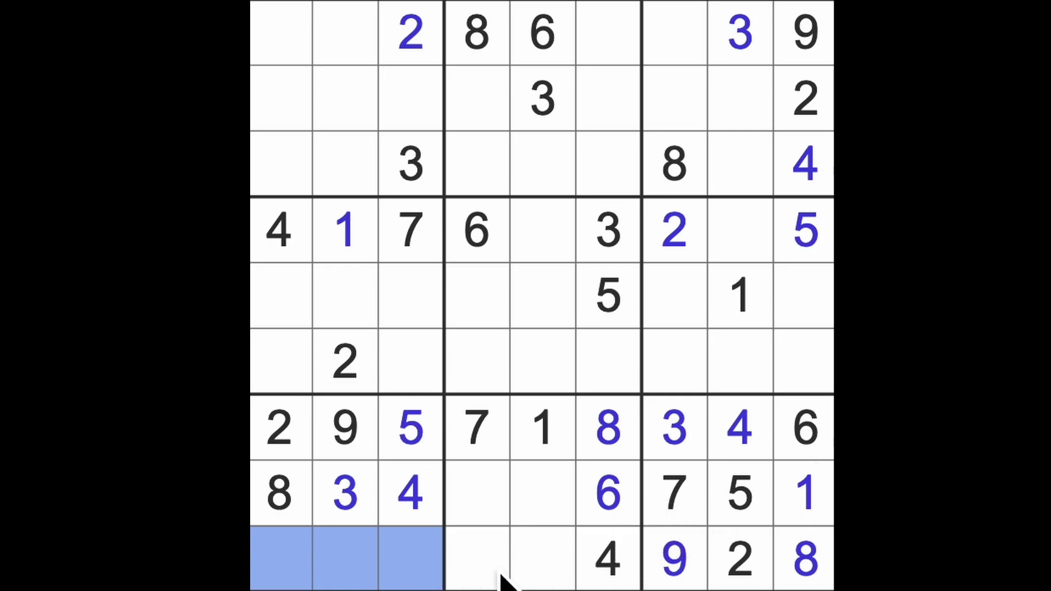
pyautogui.moveTo(481, 567); pyautogui.dragTo(543, 572)
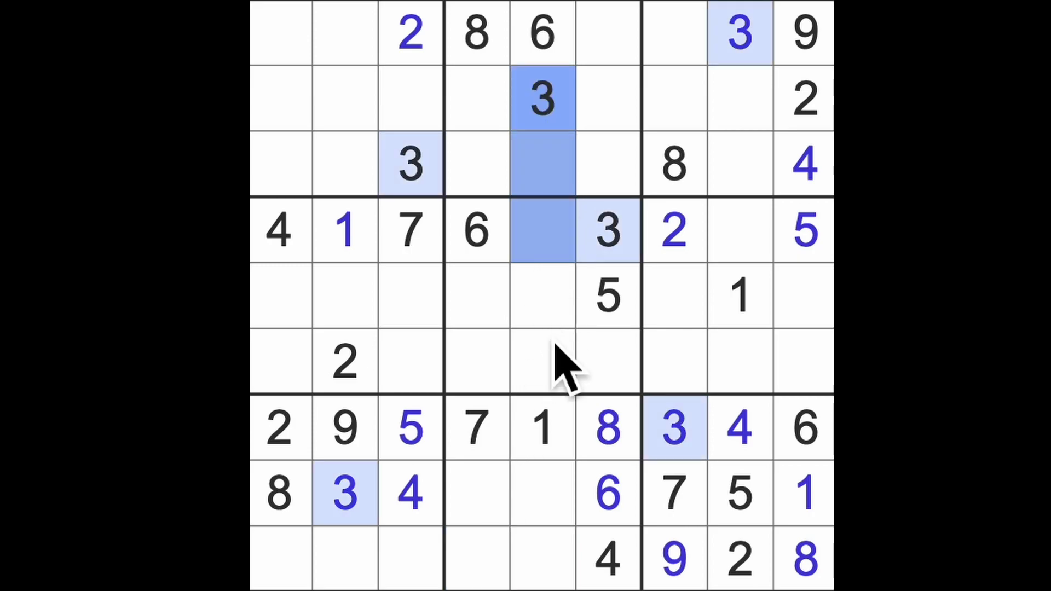
pyautogui.moveTo(542, 99); pyautogui.dragTo(544, 563)
pyautogui.click(494, 567)
pyautogui.write('3')
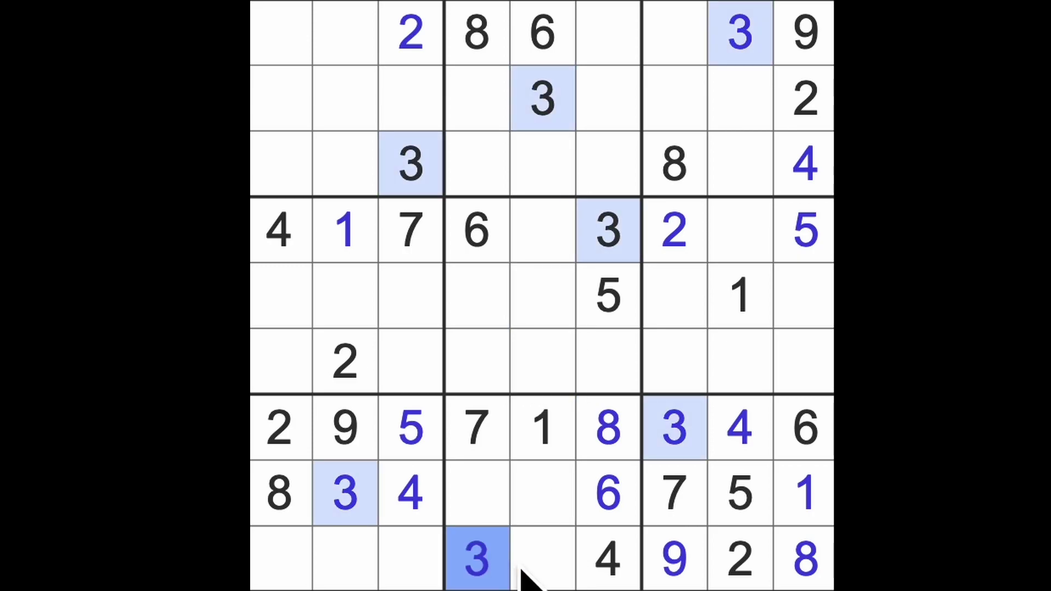
pyautogui.click(545, 563)
pyautogui.write('5')
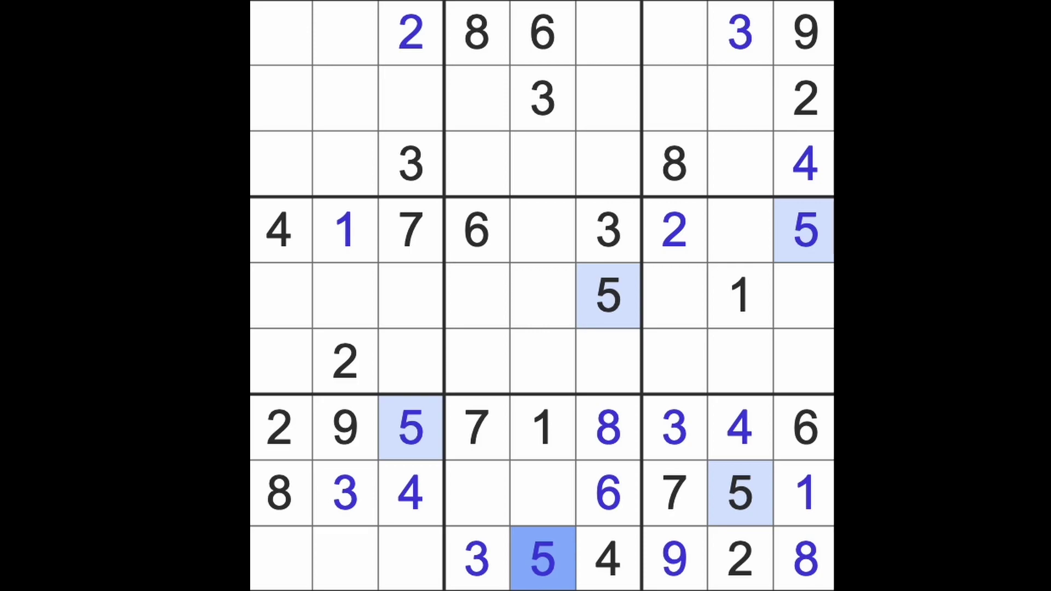
# Trace rows 6 and 2 for the 2s, then enter 2 at row 3, column 6
pyautogui.moveTo(540, 493); pyautogui.dragTo(481, 493)
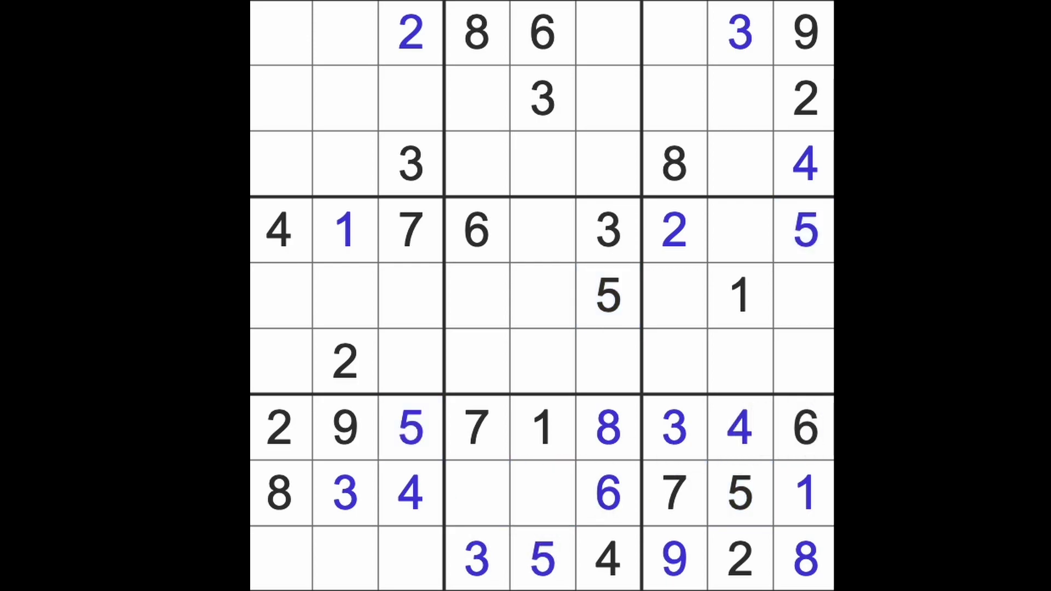
pyautogui.moveTo(361, 370); pyautogui.dragTo(617, 380)
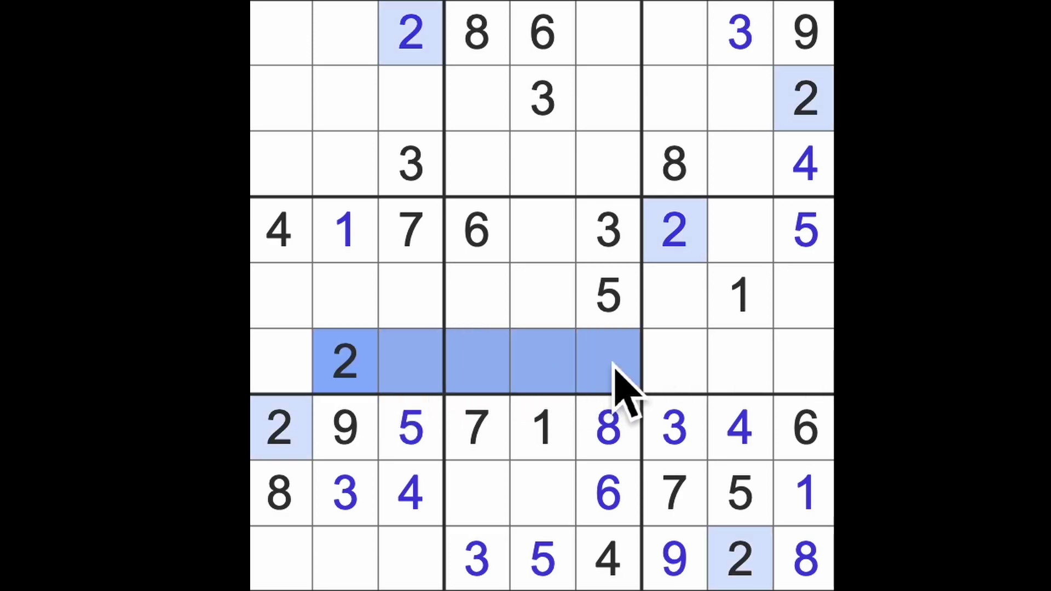
pyautogui.moveTo(805, 99); pyautogui.dragTo(608, 102)
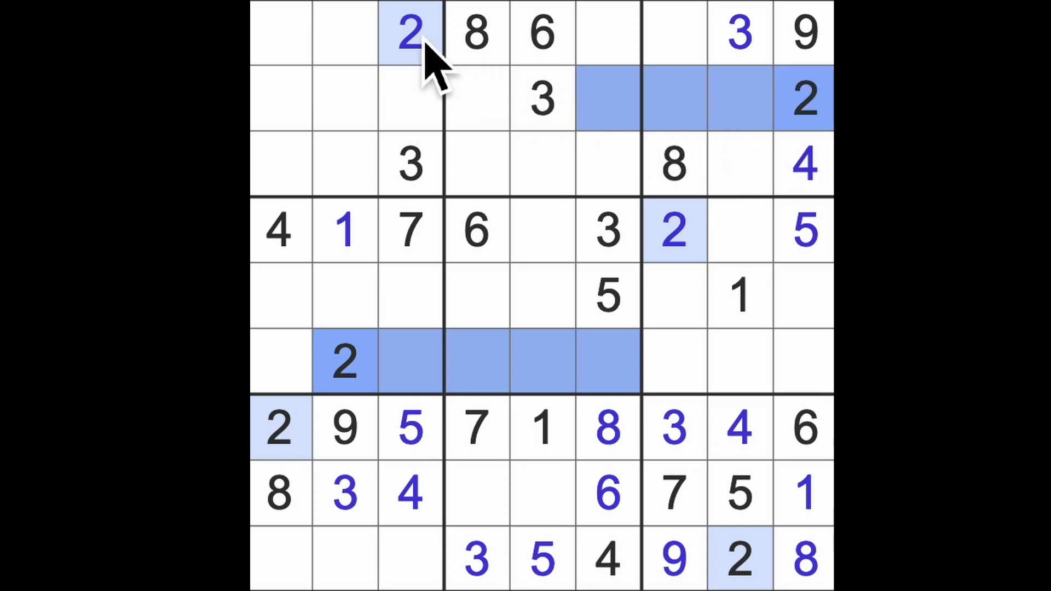
pyautogui.click(608, 164)
pyautogui.write('2')
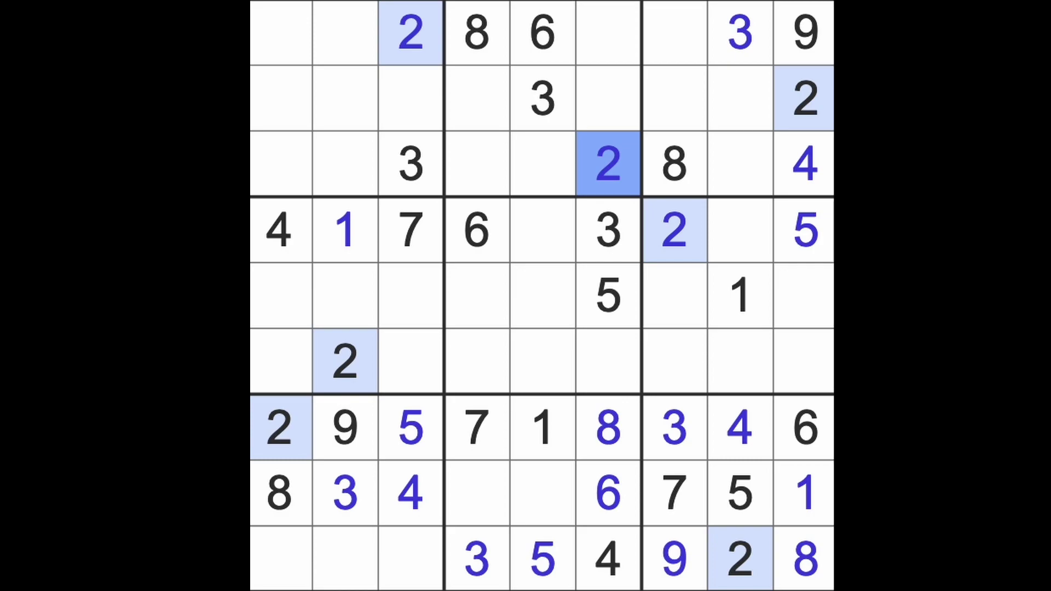
pyautogui.press('Escape')
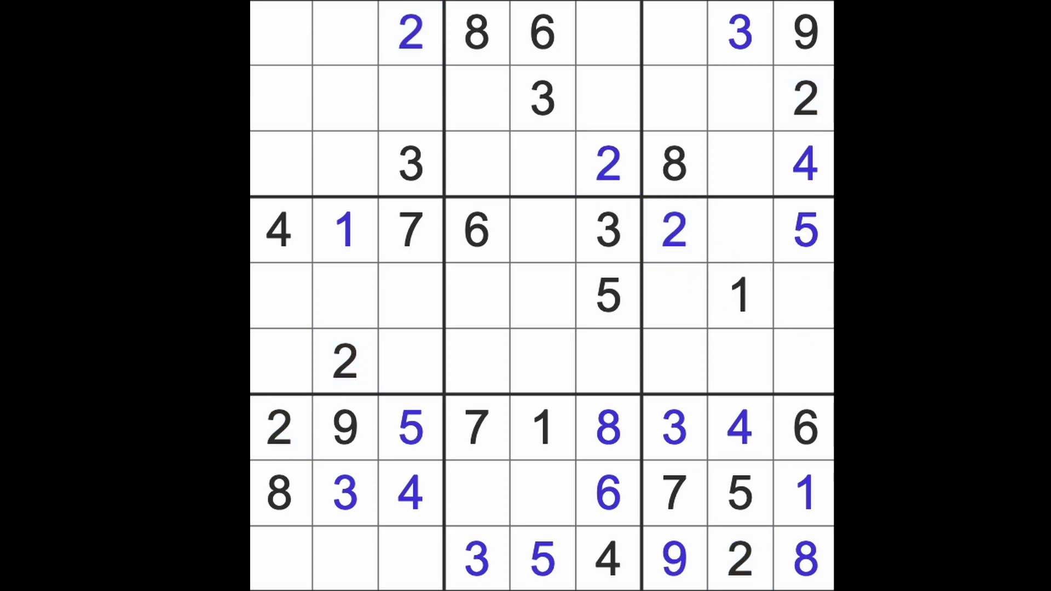
pyautogui.click(740, 296)
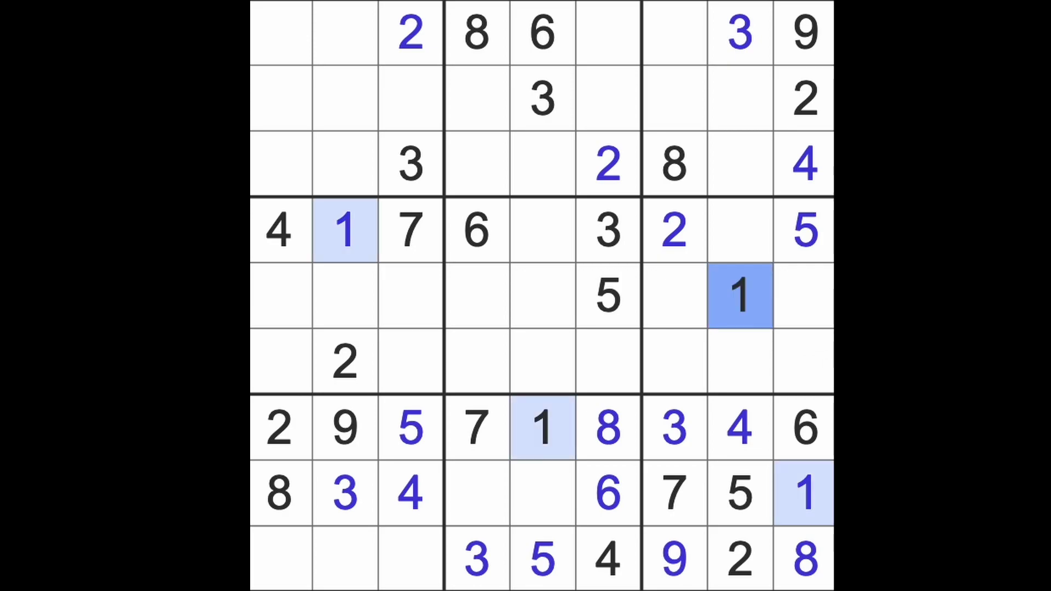
pyautogui.click(608, 230)
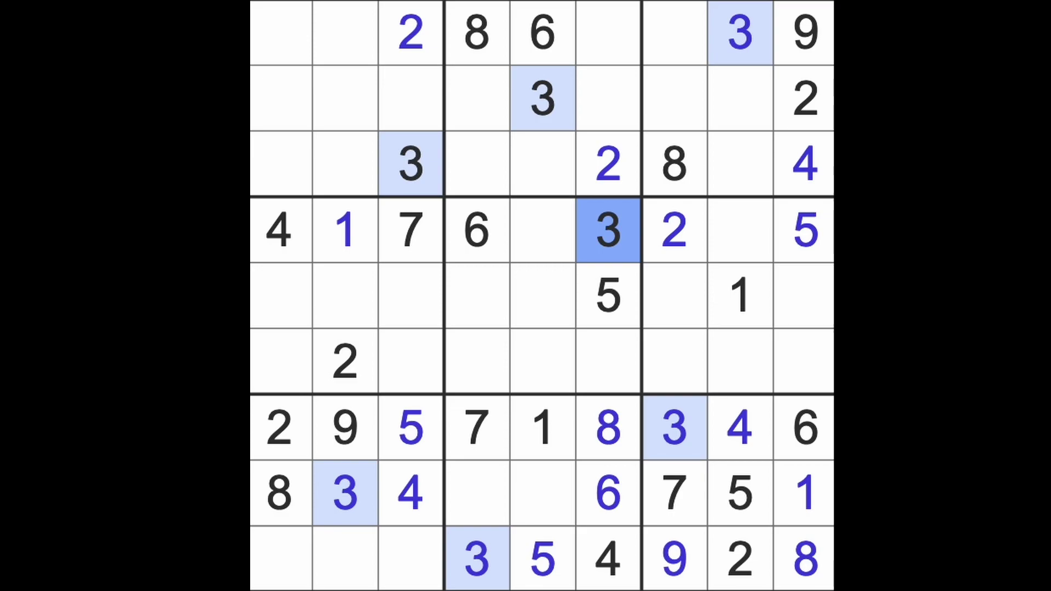
pyautogui.click(803, 164)
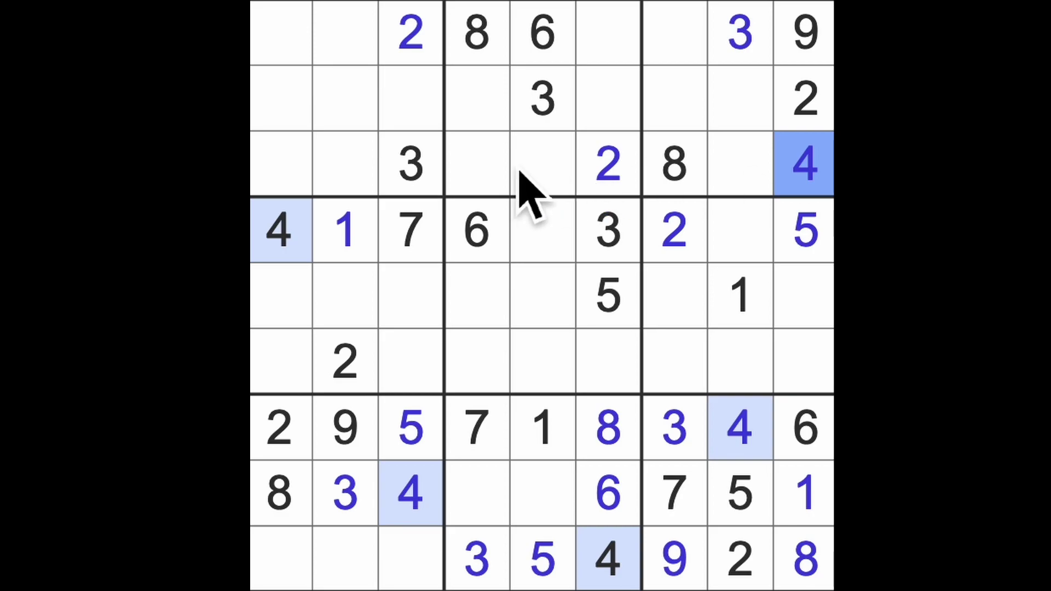
# Scan columns 1, 6 and 7, then put a 4 in row 1, column 2
pyautogui.moveTo(281, 230); pyautogui.dragTo(281, 33)
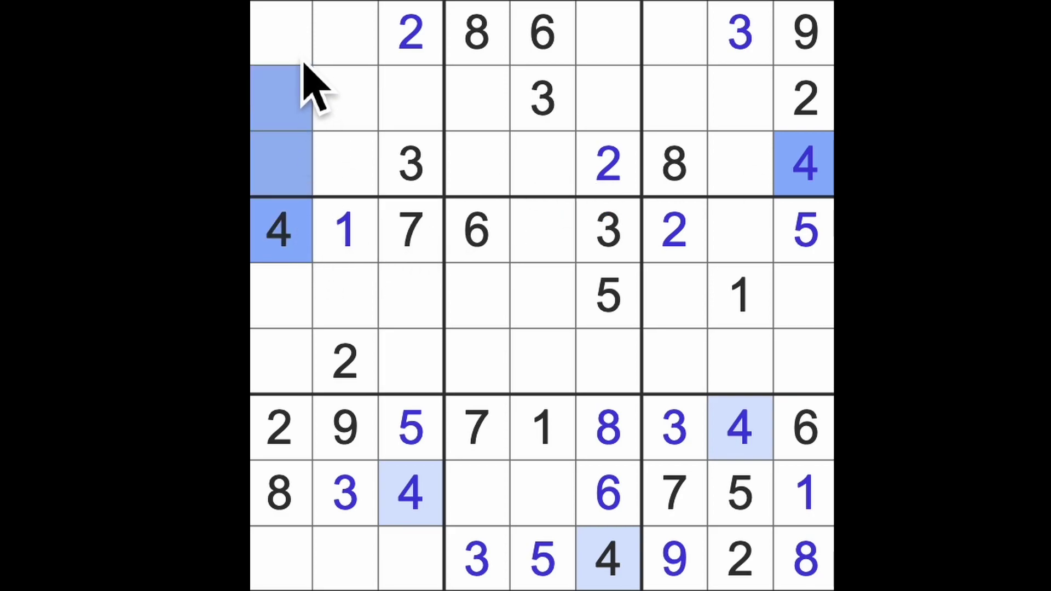
pyautogui.click(806, 164)
pyautogui.click(675, 33)
pyautogui.keyDown('ctrl'); pyautogui.click(608, 560); pyautogui.keyUp('ctrl')
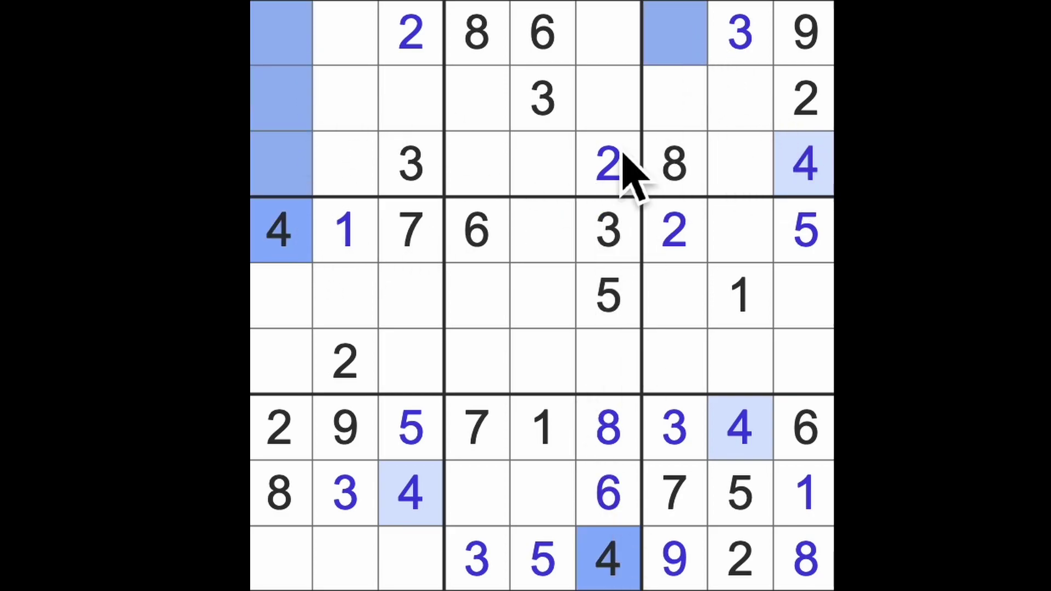
pyautogui.keyDown('ctrl'); pyautogui.click(608, 32); pyautogui.keyUp('ctrl')
pyautogui.click(345, 33)
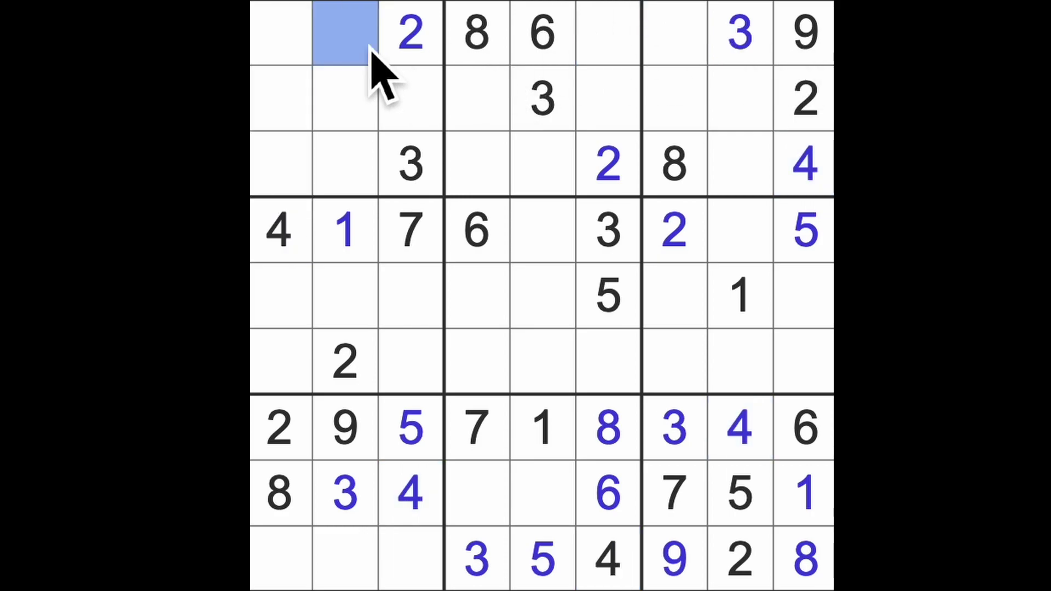
pyautogui.write('4')
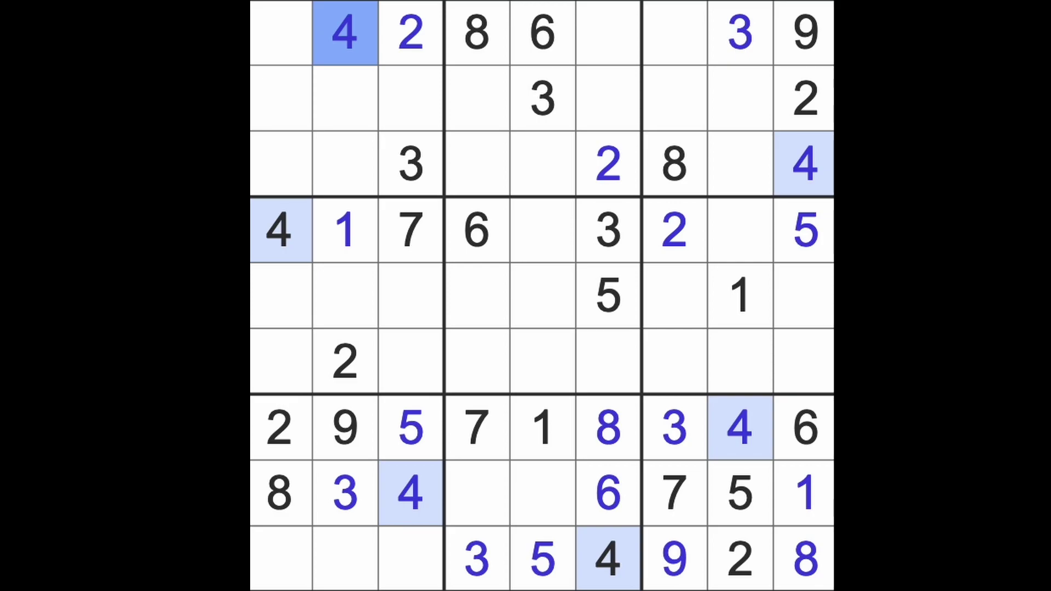
# Check rows 1 and 3 and column 6, then place a 4 in row 2, column 4
pyautogui.moveTo(345, 33); pyautogui.dragTo(674, 33)
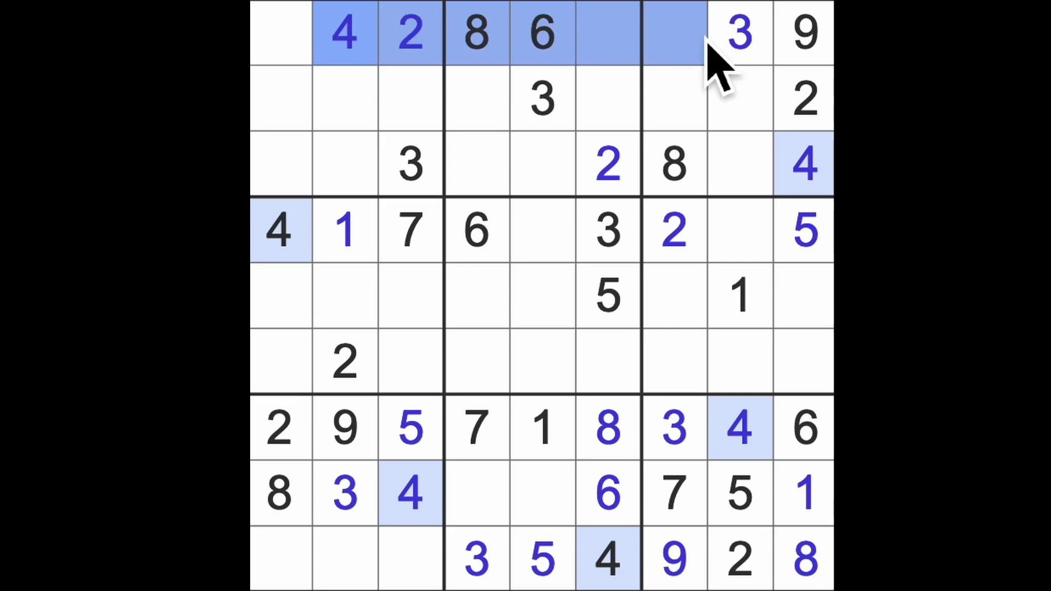
pyautogui.moveTo(805, 165); pyautogui.dragTo(410, 164)
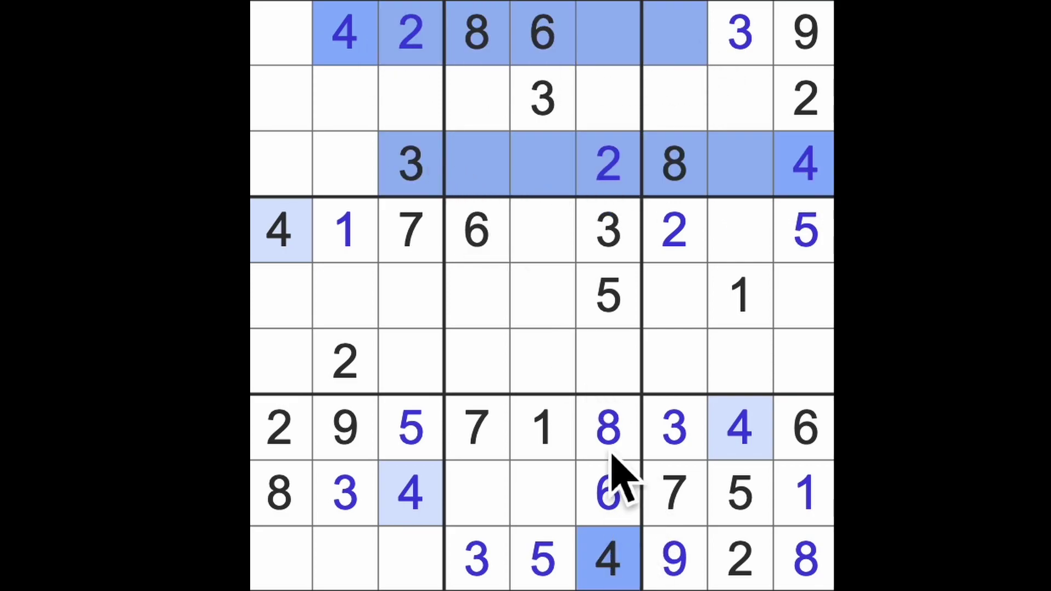
pyautogui.moveTo(608, 558); pyautogui.dragTo(608, 99)
pyautogui.click(479, 99)
pyautogui.write('4')
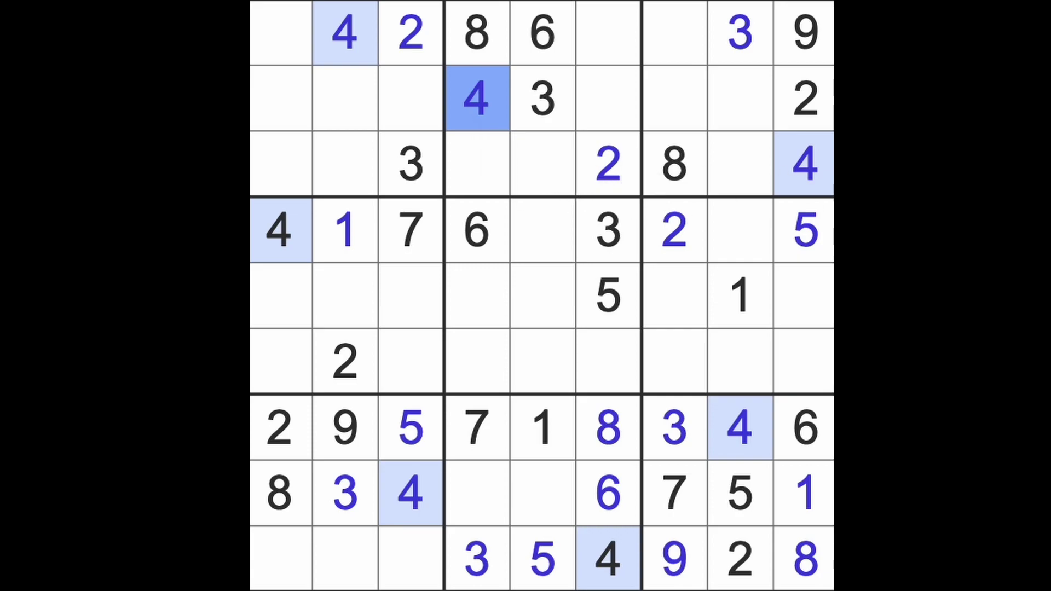
# Highlight the 5s and scan columns 5–6 and row 5, selecting row 3, column 4
pyautogui.click(803, 232)
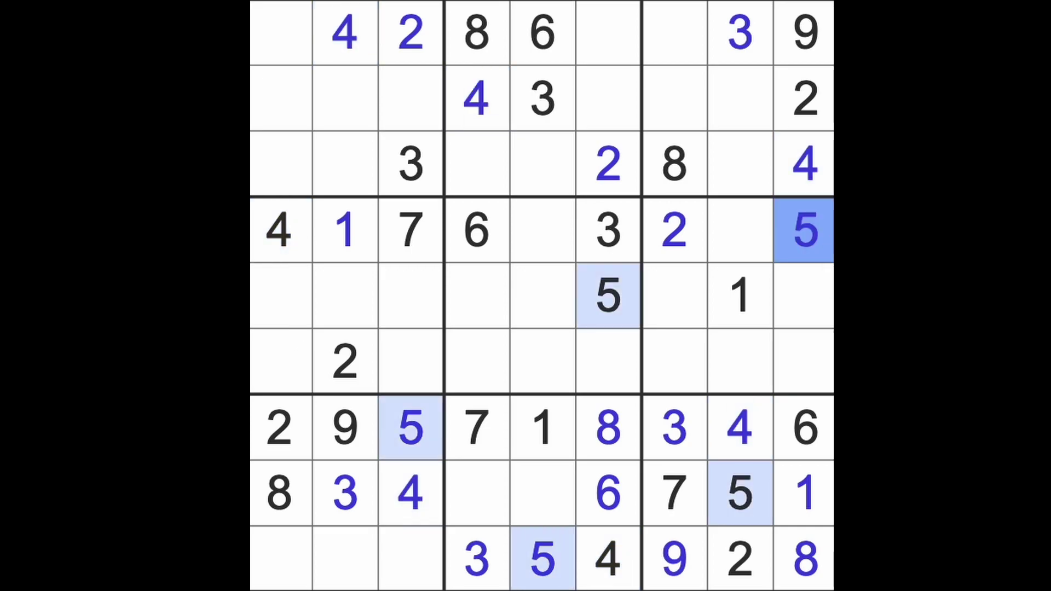
pyautogui.moveTo(609, 295); pyautogui.dragTo(608, 33)
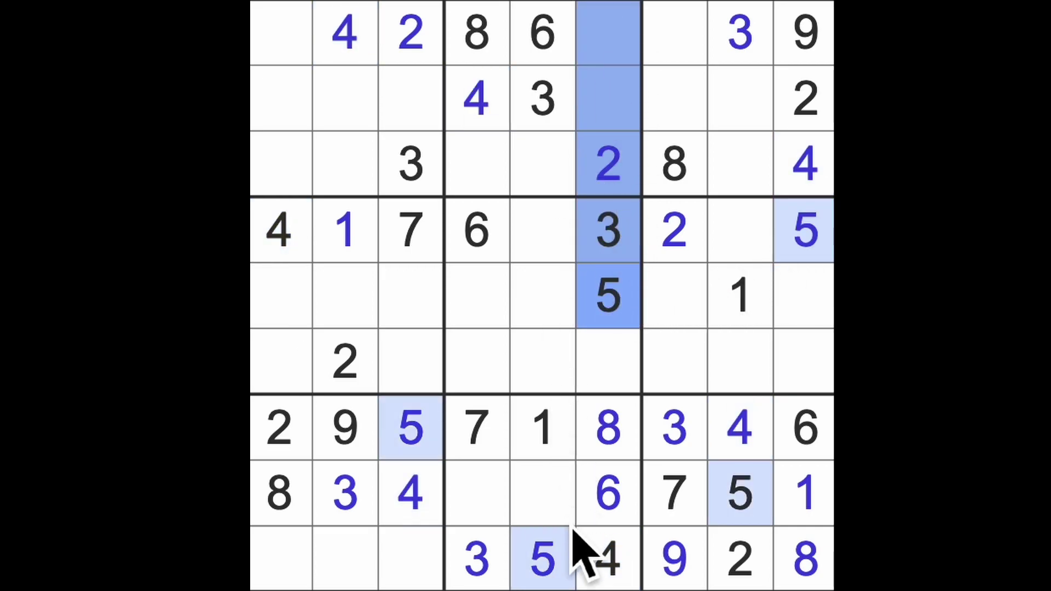
pyautogui.moveTo(543, 558); pyautogui.dragTo(546, 173)
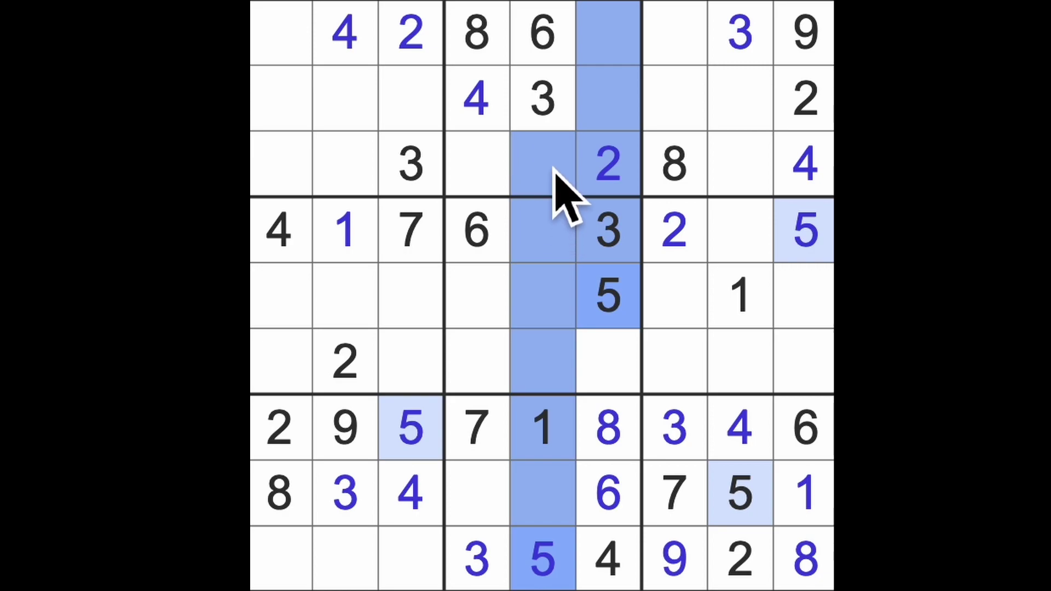
pyautogui.click(484, 173)
pyautogui.write('5')
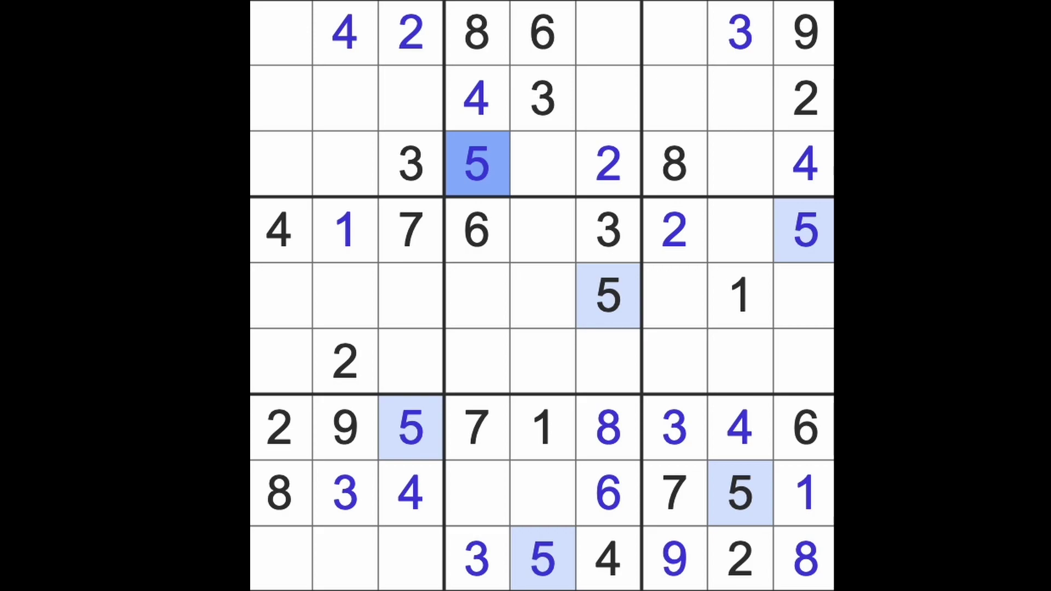
pyautogui.moveTo(608, 296); pyautogui.dragTo(280, 296)
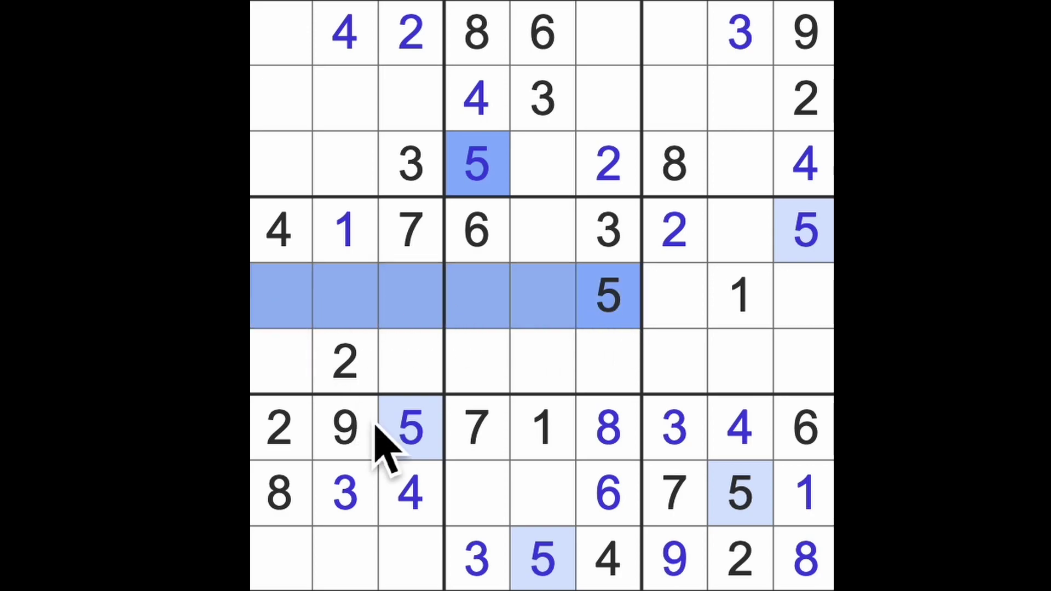
# Place 5s in row 6, column 1 and row 1, column 7
pyautogui.click(411, 427)
pyautogui.click(284, 370)
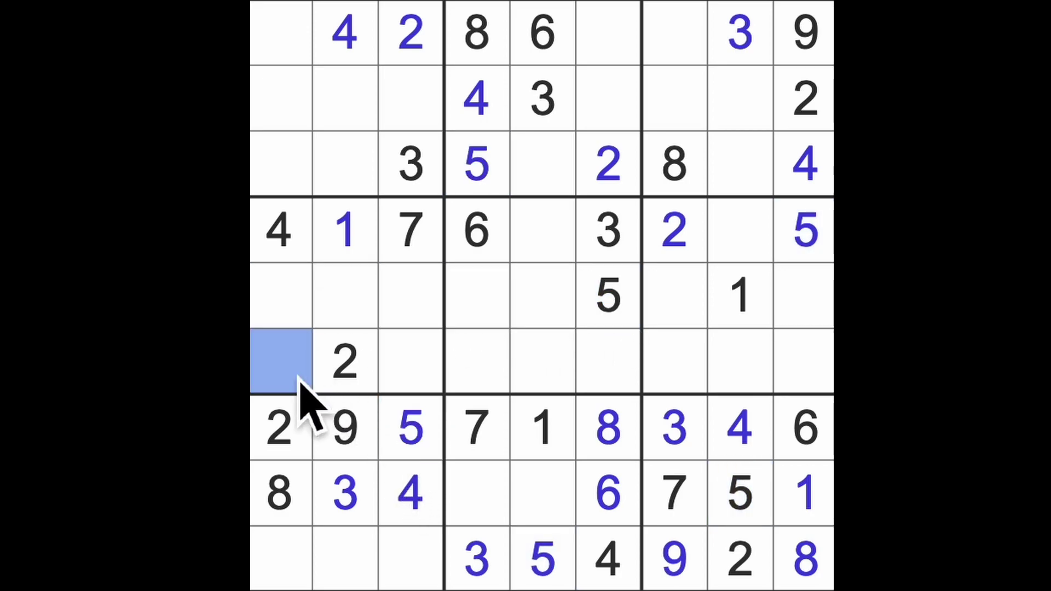
pyautogui.press('5')
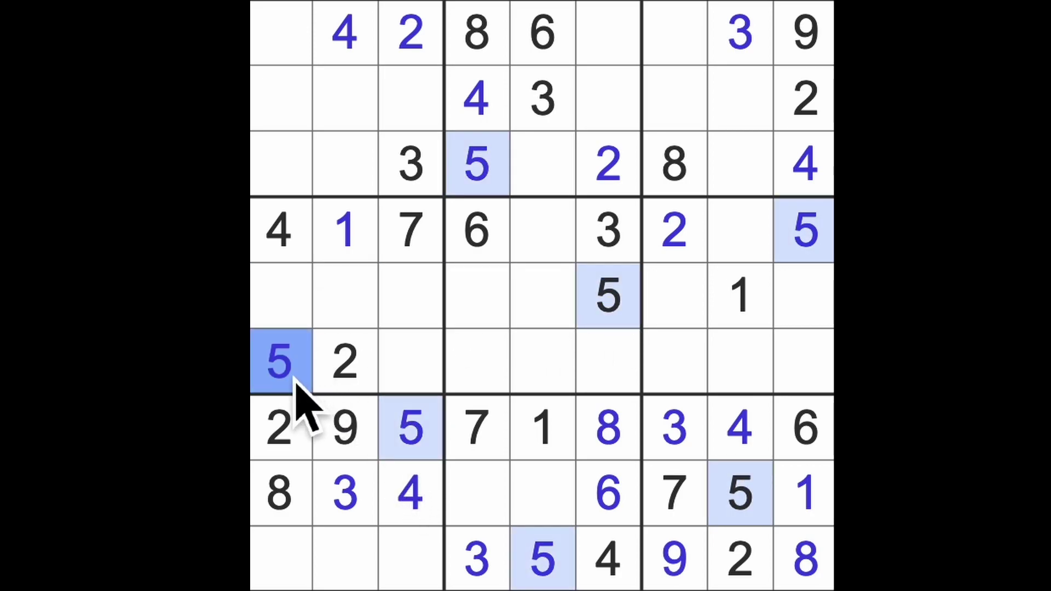
pyautogui.moveTo(279, 361); pyautogui.dragTo(279, 25)
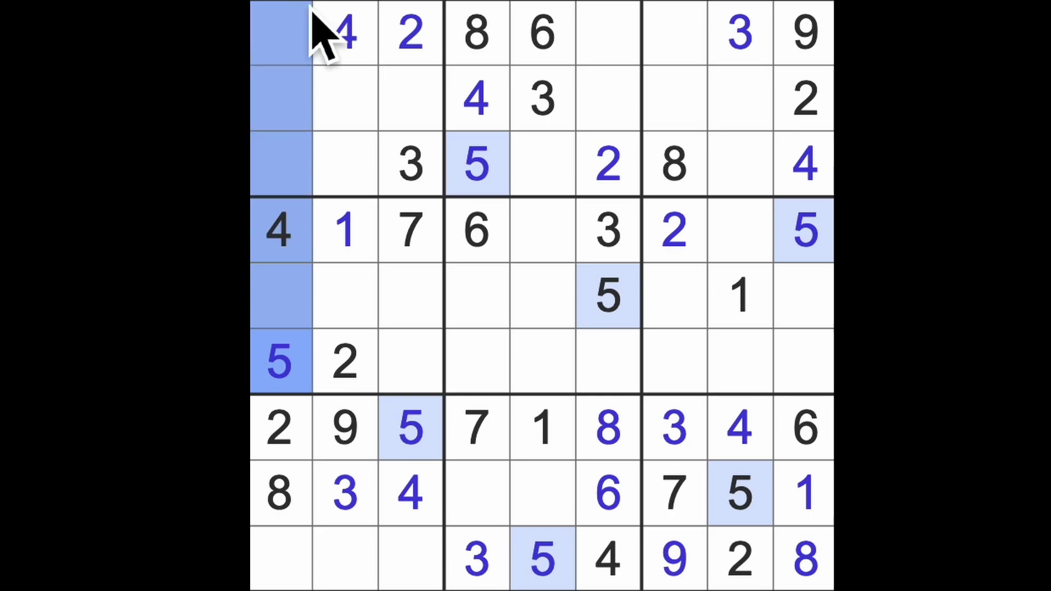
pyautogui.moveTo(612, 300)
pyautogui.mouseDown()
pyautogui.moveTo(625, 70)
pyautogui.moveTo(612, 33)
pyautogui.mouseUp()
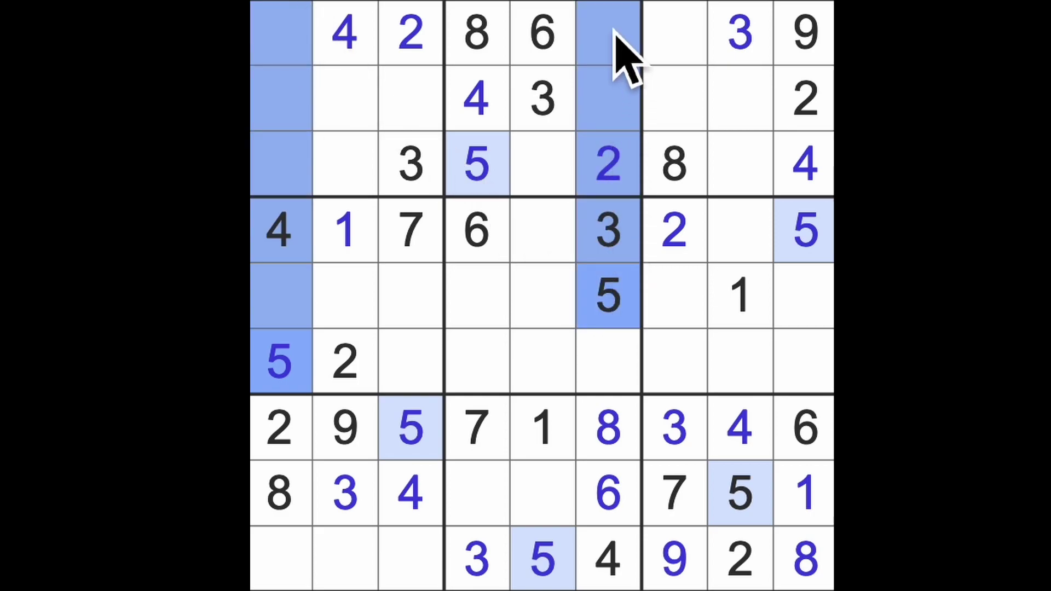
pyautogui.click(678, 45)
pyautogui.write('5')
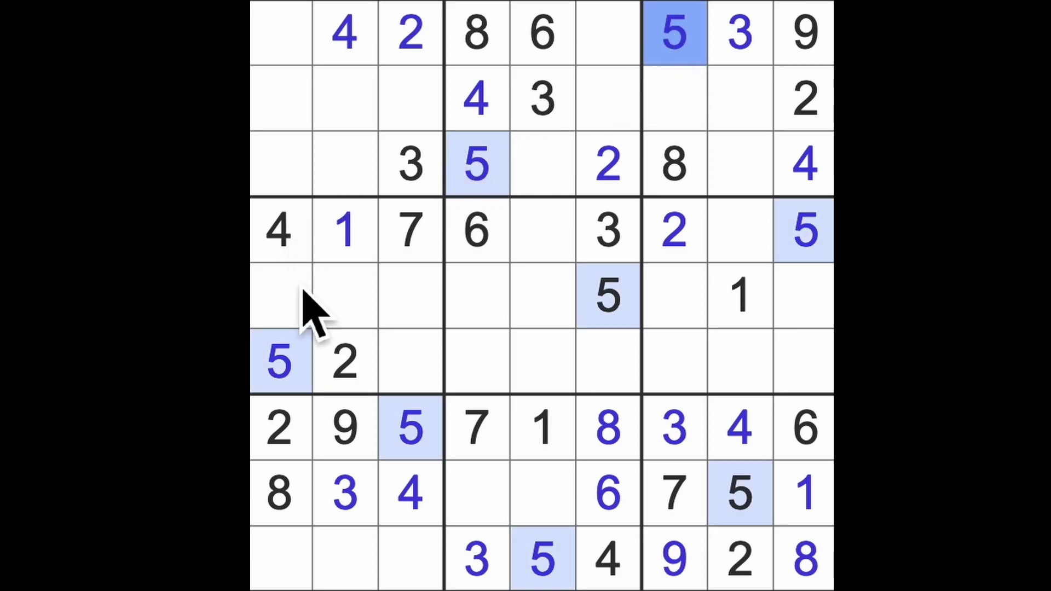
# Check columns 1 and 3, then put a 5 in row 2, column 2
pyautogui.moveTo(280, 371); pyautogui.dragTo(295, 49)
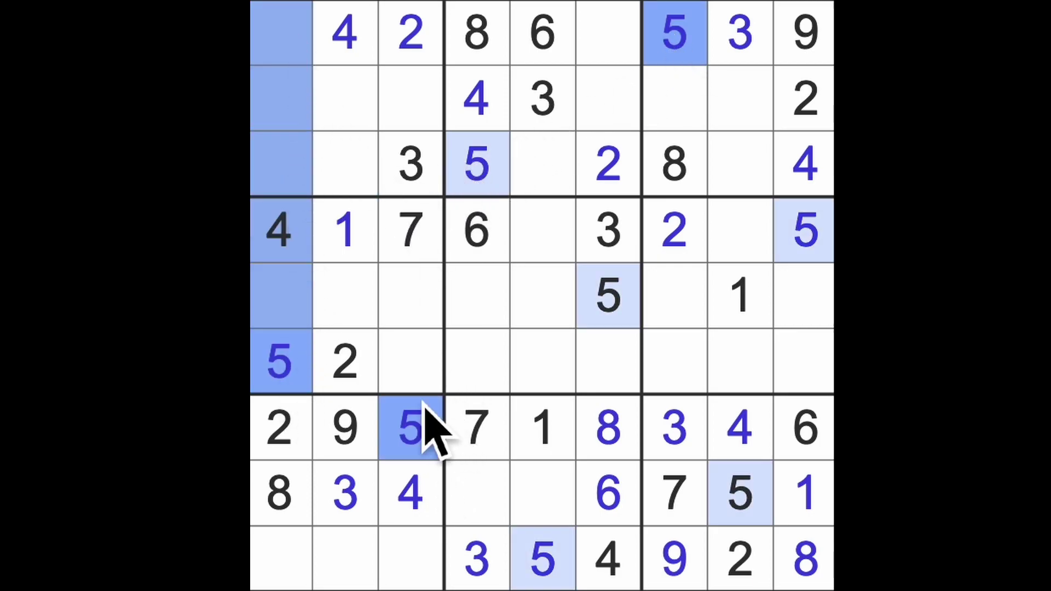
pyautogui.moveTo(411, 427); pyautogui.dragTo(411, 99)
pyautogui.click(354, 160)
pyautogui.click(350, 103)
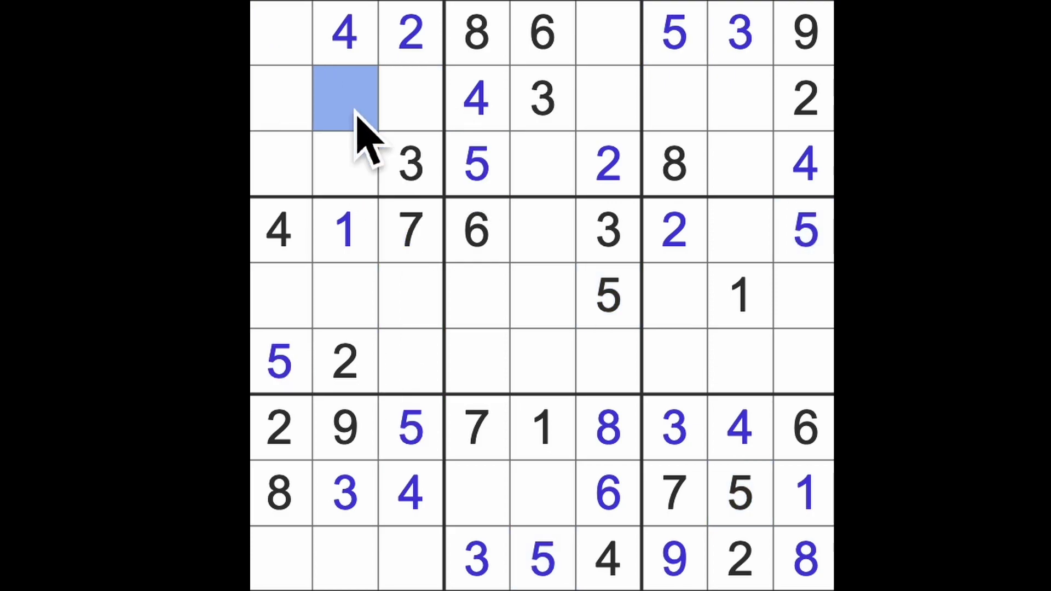
pyautogui.write('5')
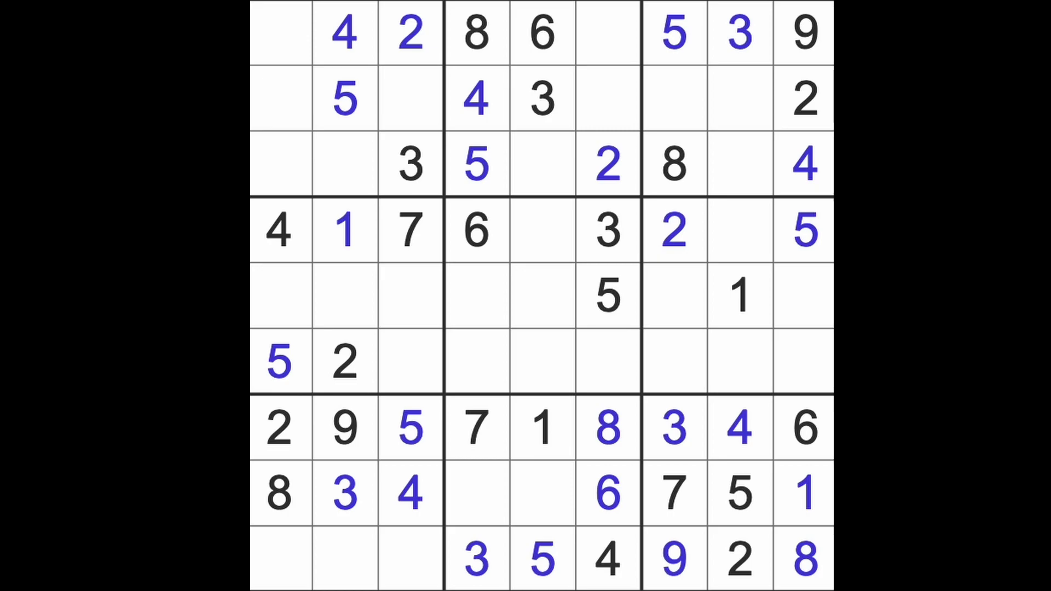
# Put a 1 in row 2, column 7 and scan row 2 for remaining gaps
pyautogui.moveTo(740, 296); pyautogui.dragTo(723, 107)
pyautogui.click(676, 99)
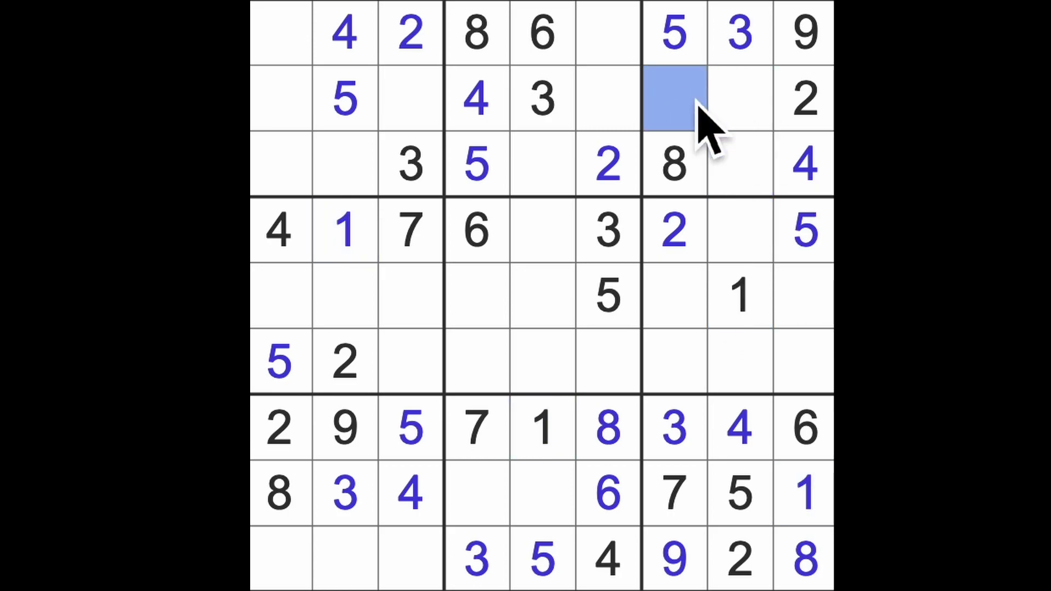
pyautogui.write('1')
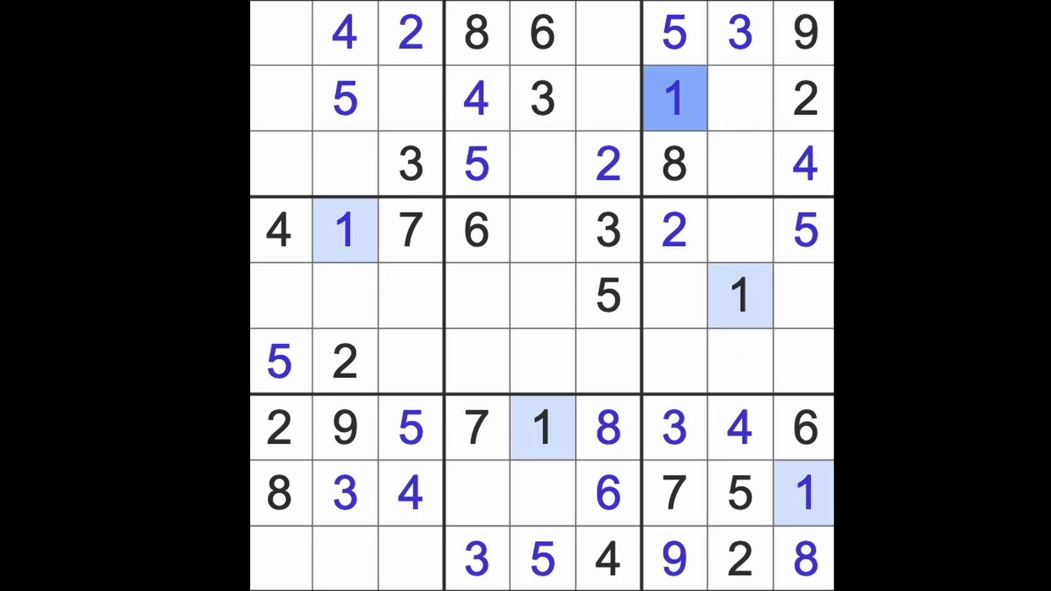
pyautogui.moveTo(707, 108); pyautogui.dragTo(280, 107)
# Scan columns 1 and 2, then enter a 1 in row 9, column 3
pyautogui.moveTo(345, 234); pyautogui.dragTo(345, 164)
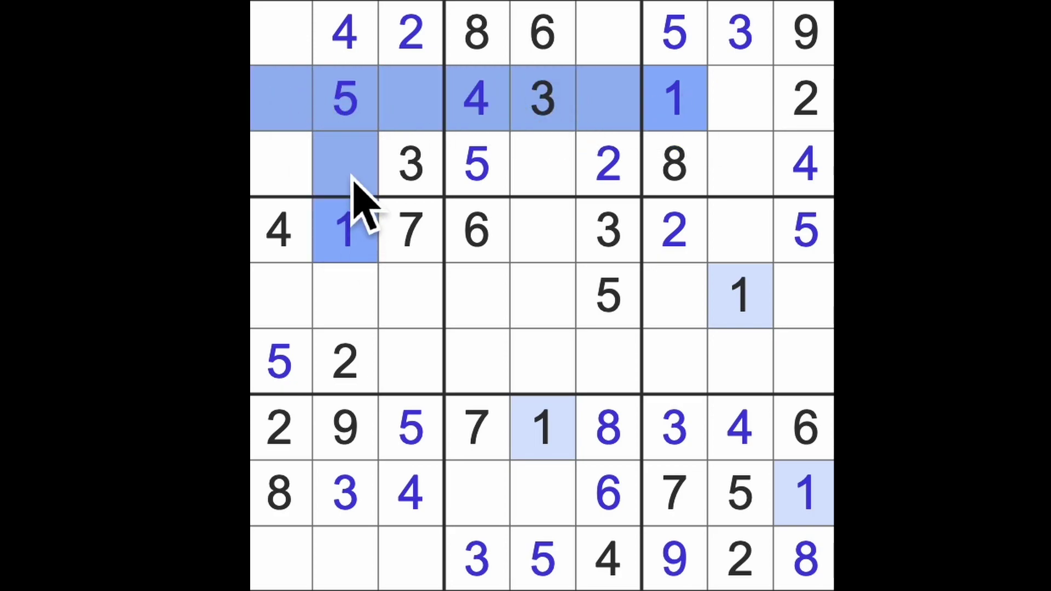
pyautogui.moveTo(280, 33); pyautogui.dragTo(279, 567)
pyautogui.moveTo(345, 230); pyautogui.dragTo(345, 493)
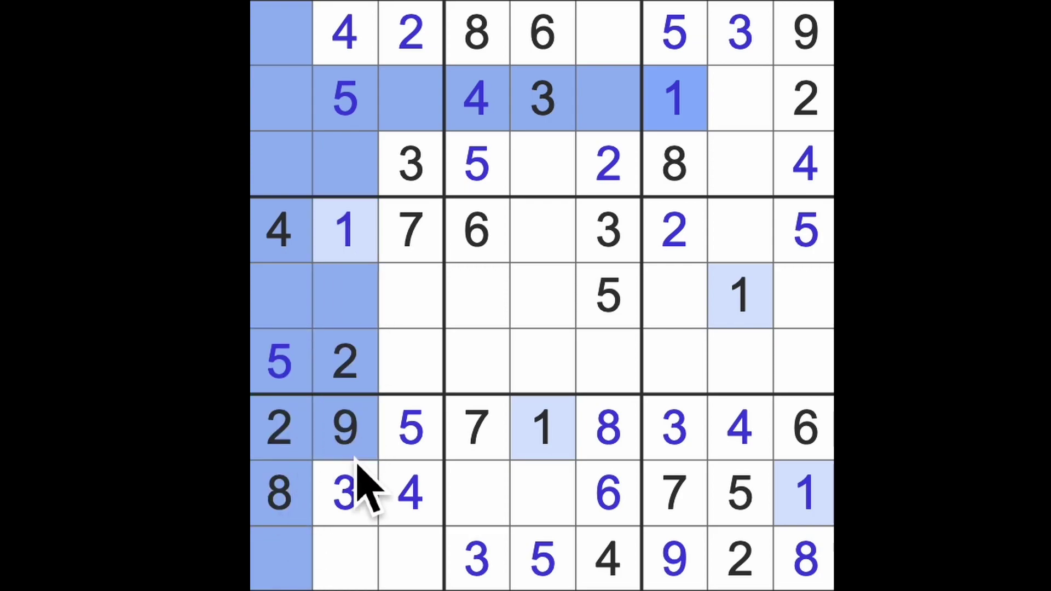
pyautogui.click(419, 571)
pyautogui.press('1')
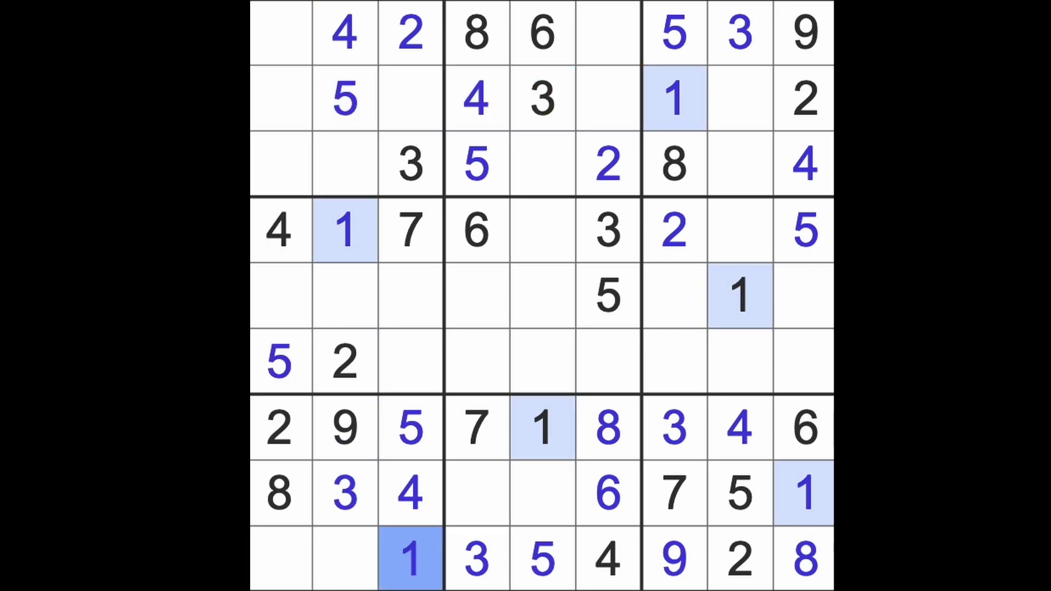
pyautogui.moveTo(345, 568); pyautogui.dragTo(287, 576)
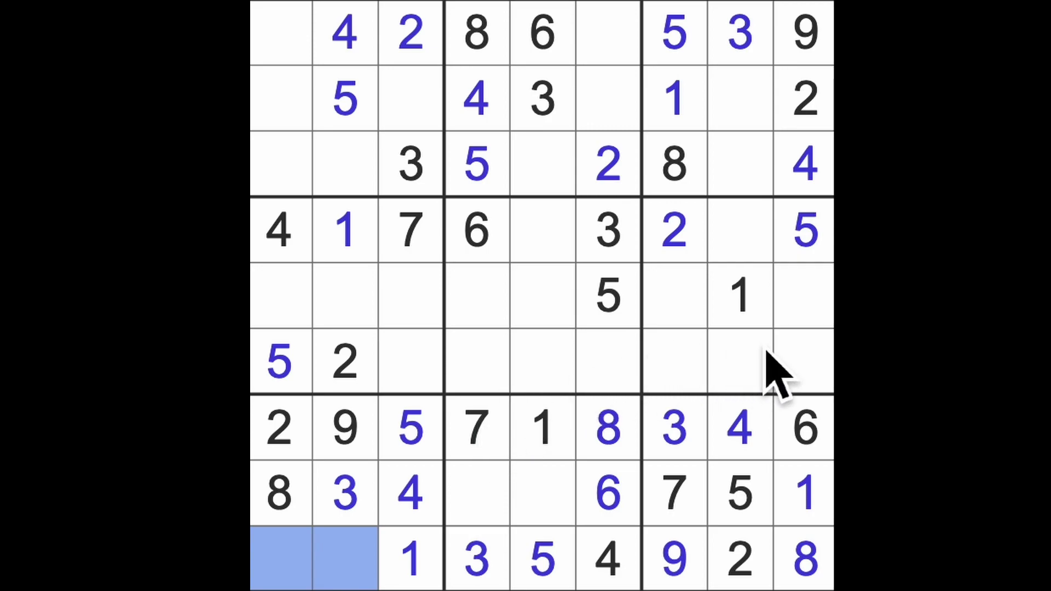
# Put a 1 in row 1, column 6 and a 7 in the top-left corner
pyautogui.click(543, 427)
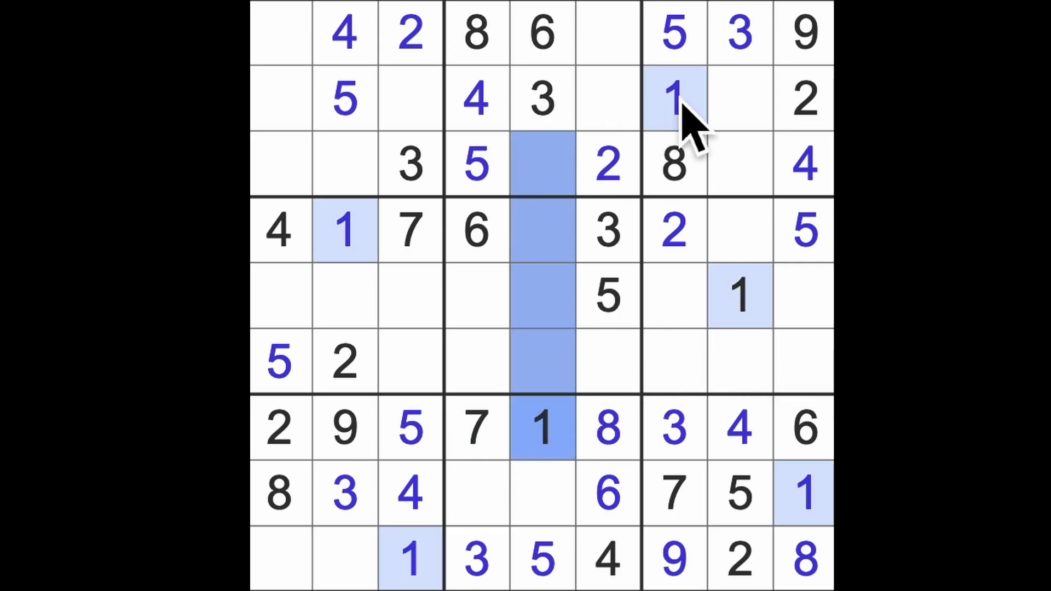
pyautogui.click(608, 41)
pyautogui.write('1')
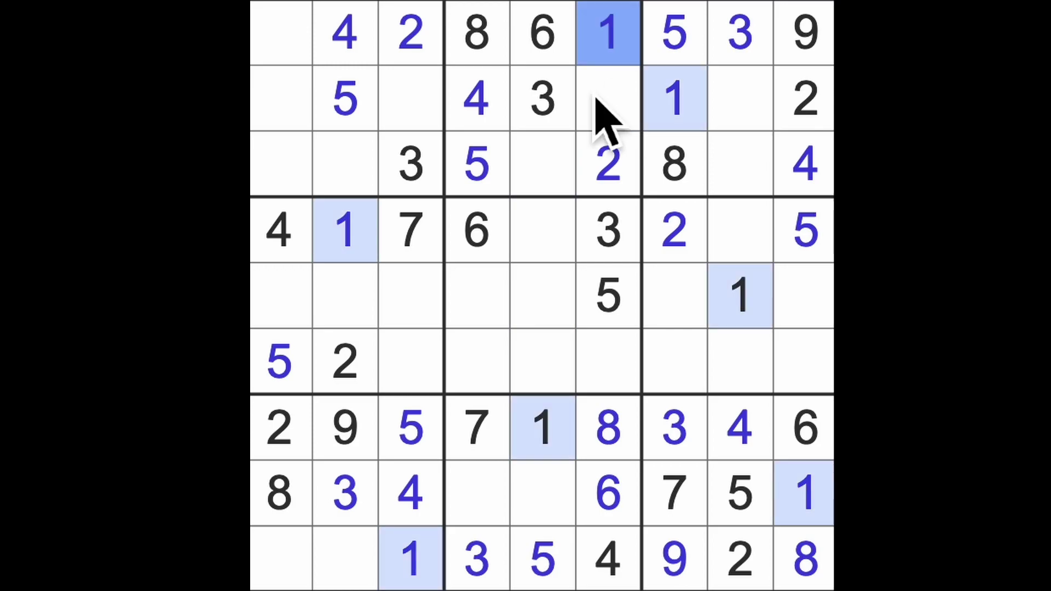
pyautogui.click(281, 33)
pyautogui.write('7')
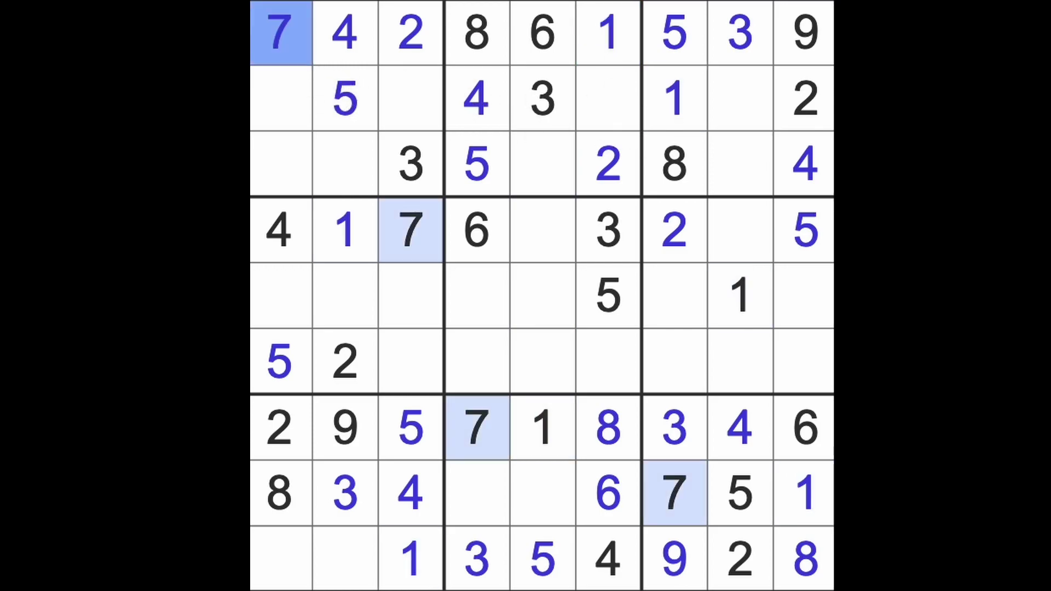
# Start row 9 with a 6 in column 1 and a 7 in column 2
pyautogui.moveTo(281, 34); pyautogui.dragTo(282, 567)
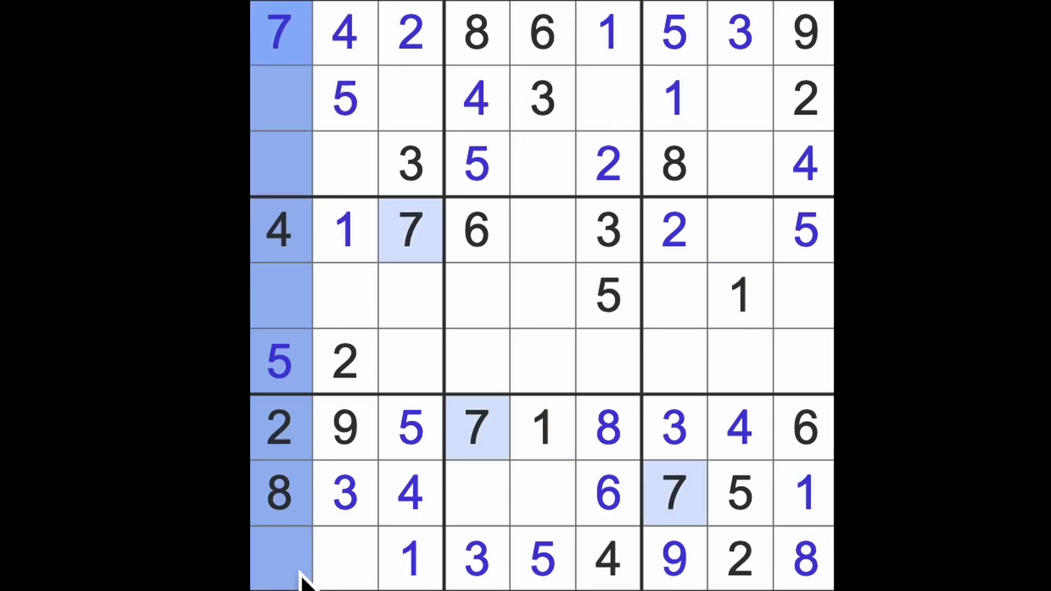
pyautogui.click(345, 572)
pyautogui.write('7')
pyautogui.click(284, 566)
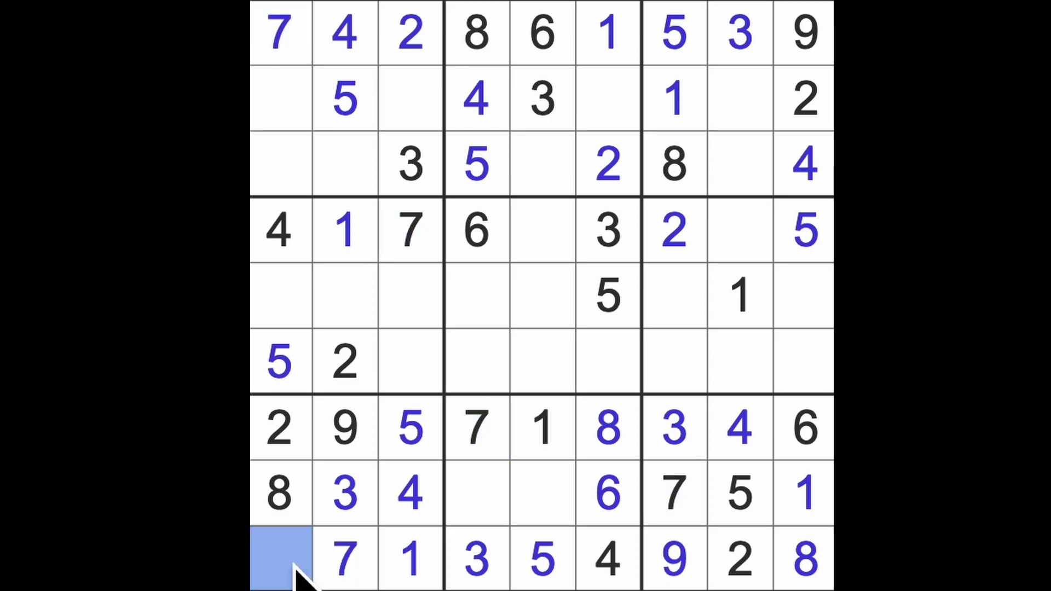
pyautogui.write('6')
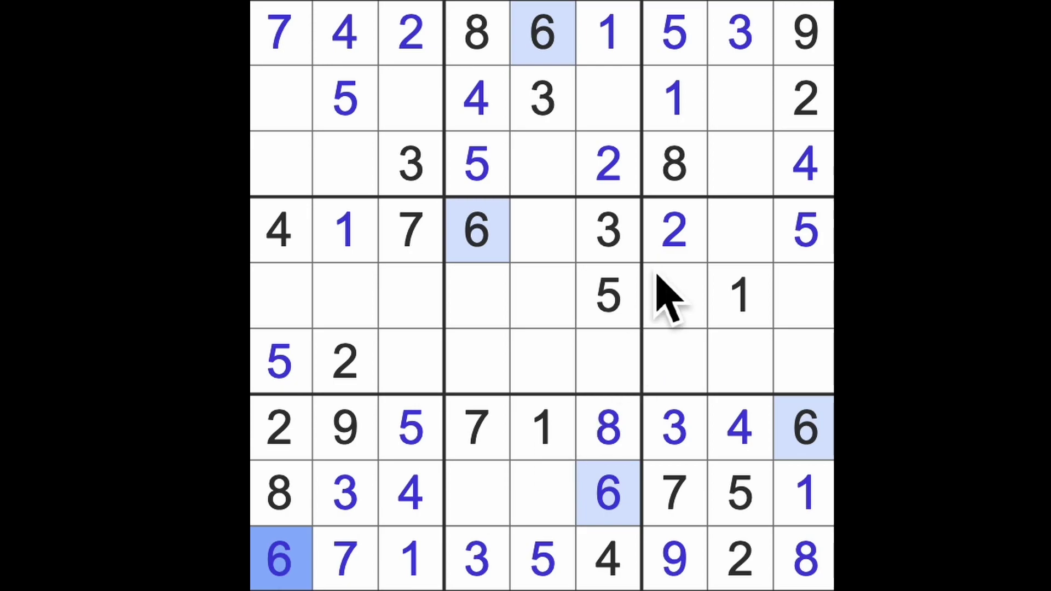
# Fill open cells at r5c2, r3c2, r2c8 and r3c8, checking row 3 for an 8
pyautogui.moveTo(676, 169); pyautogui.dragTo(354, 185)
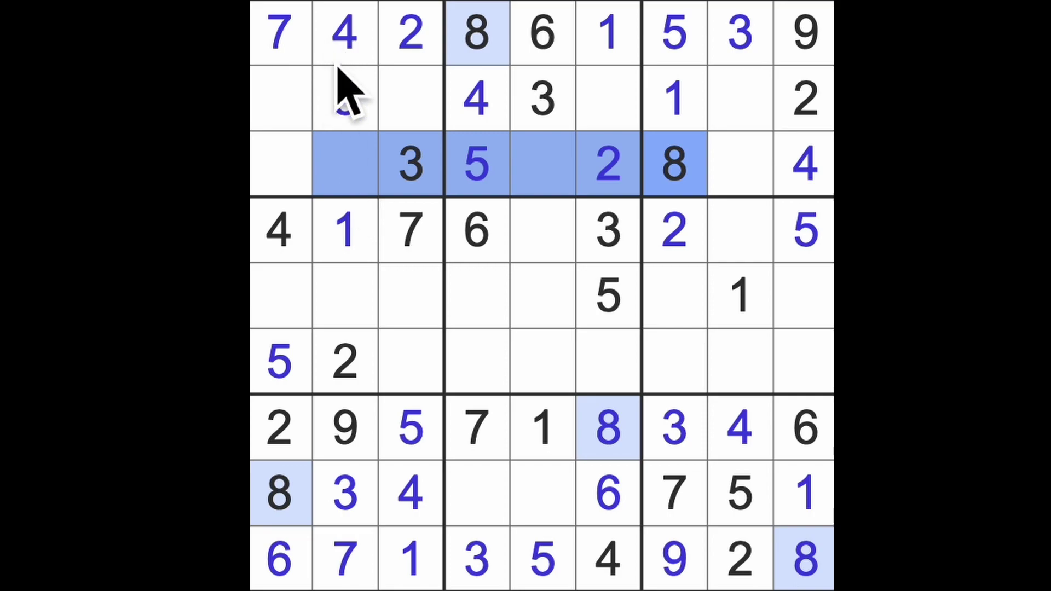
pyautogui.click(354, 300)
pyautogui.write('8')
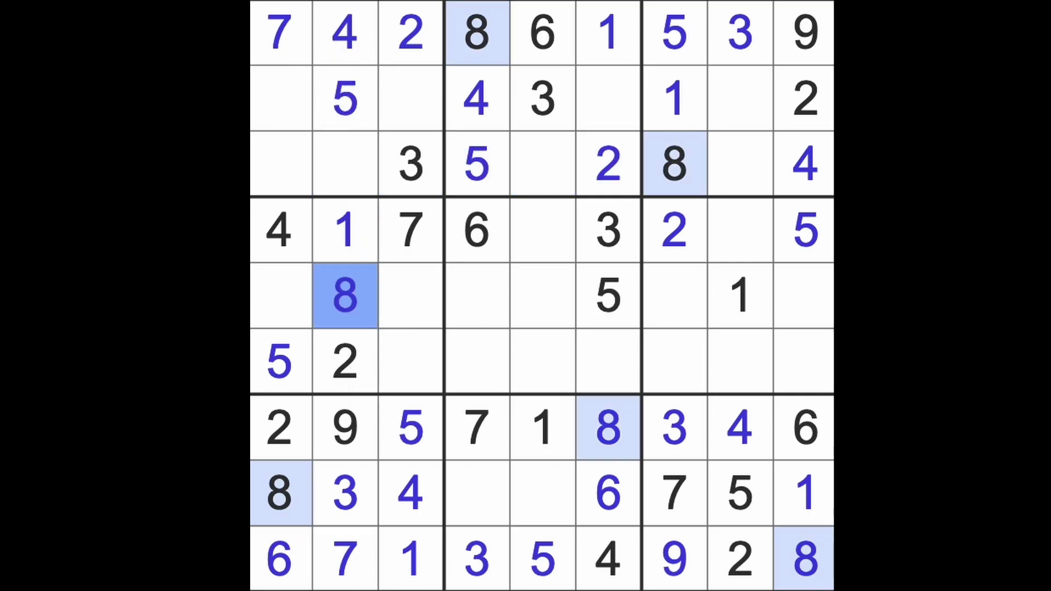
pyautogui.click(362, 177)
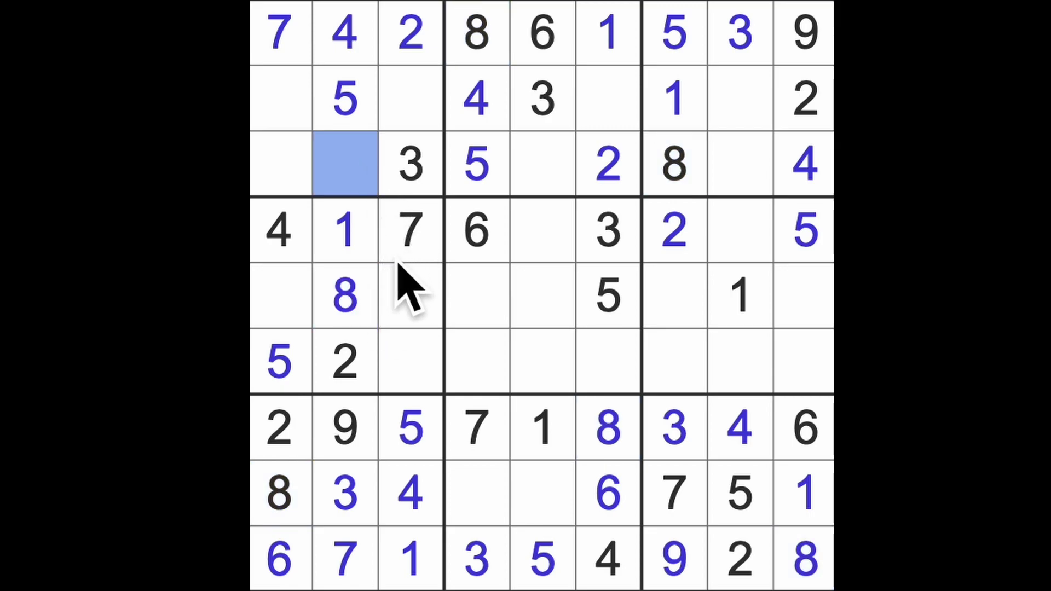
pyautogui.write('6')
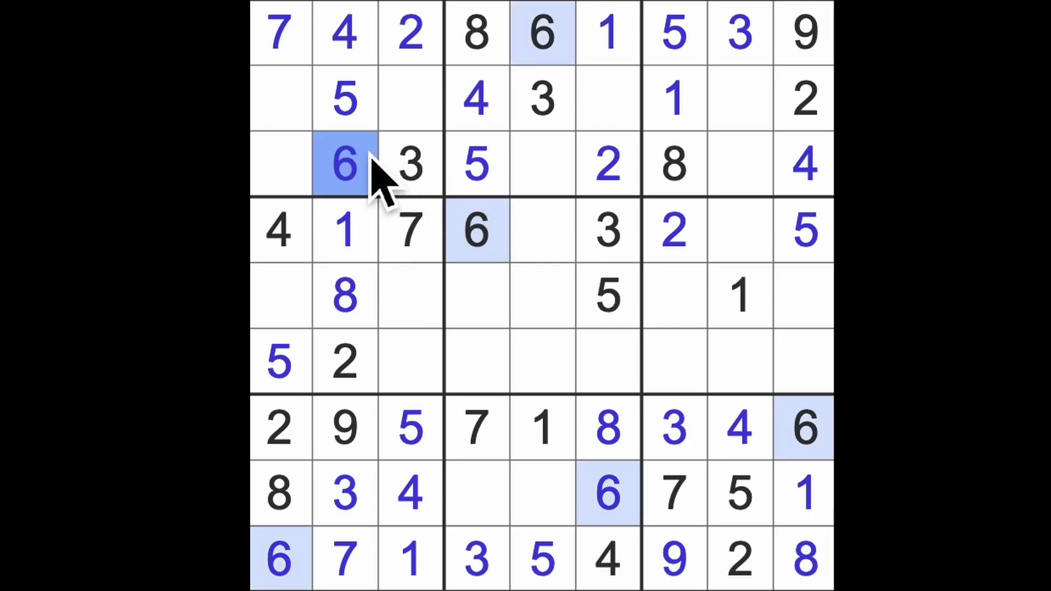
pyautogui.moveTo(345, 165); pyautogui.dragTo(764, 172)
pyautogui.click(741, 98)
pyautogui.write('6')
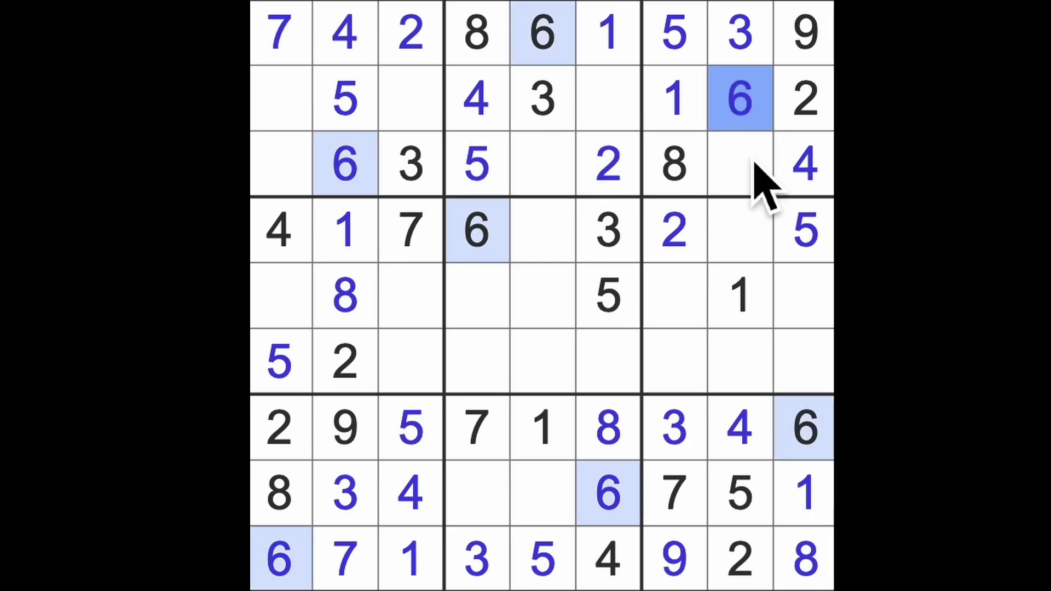
pyautogui.click(741, 164)
pyautogui.write('7')
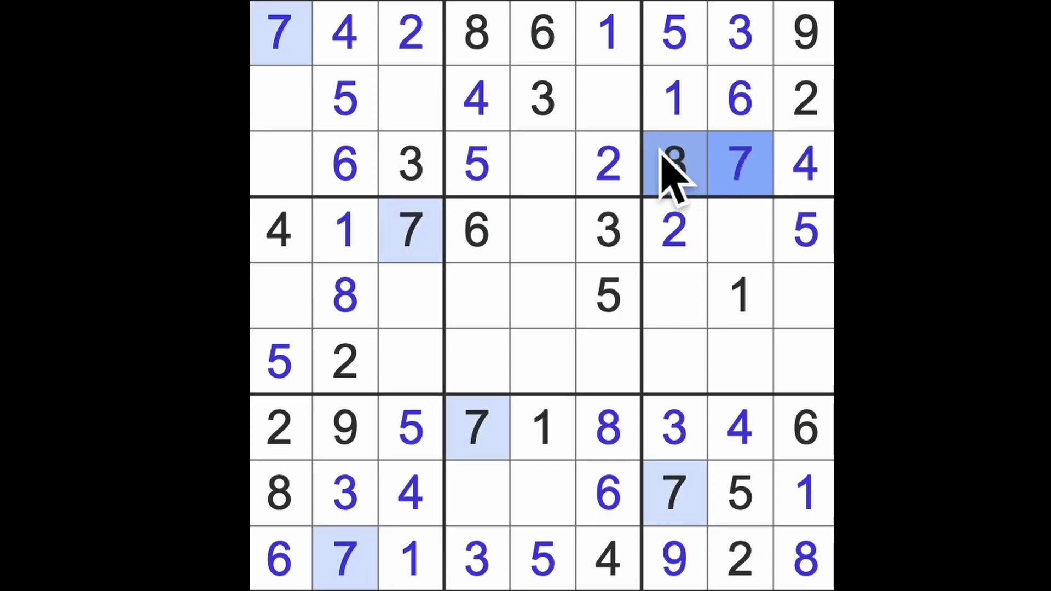
# Fill the open cells at row 2 column 6, row 3 column 5, and row 8 columns 4–5
pyautogui.moveTo(674, 165); pyautogui.dragTo(608, 165)
pyautogui.click(609, 99)
pyautogui.write('7')
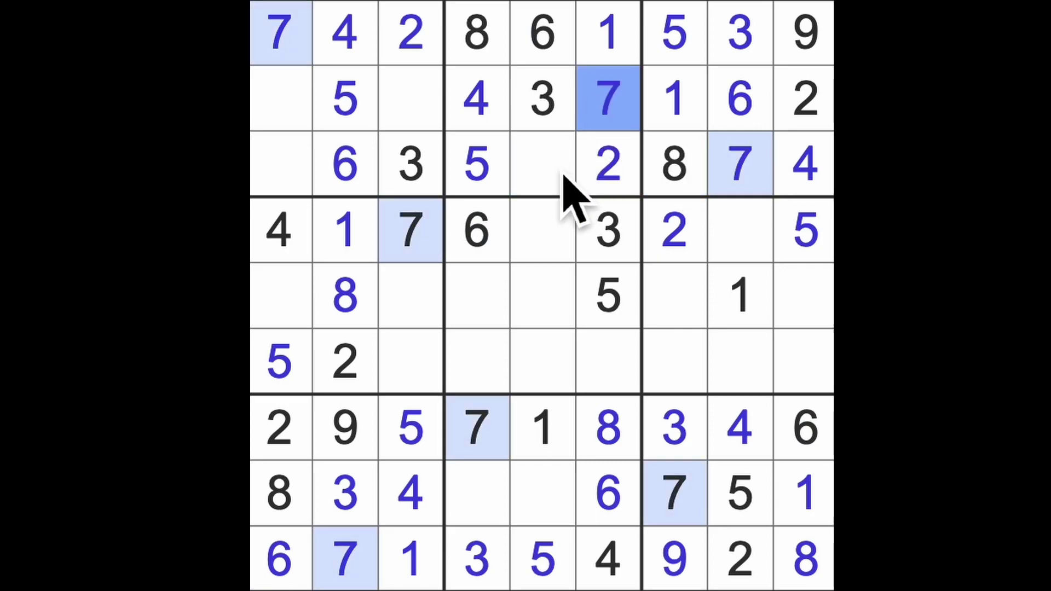
pyautogui.click(544, 169)
pyautogui.write('9')
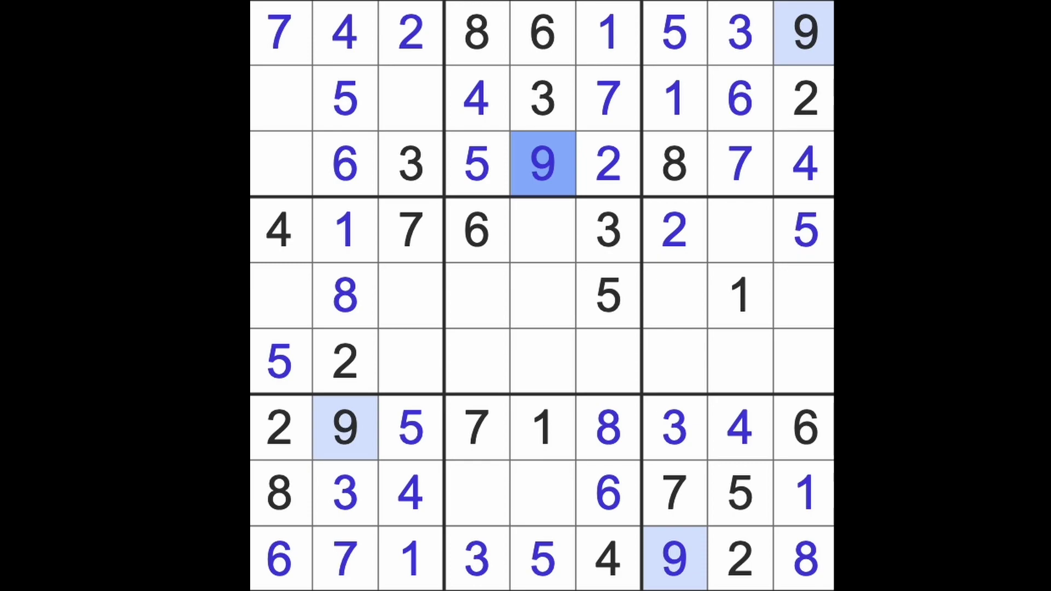
pyautogui.click(478, 493)
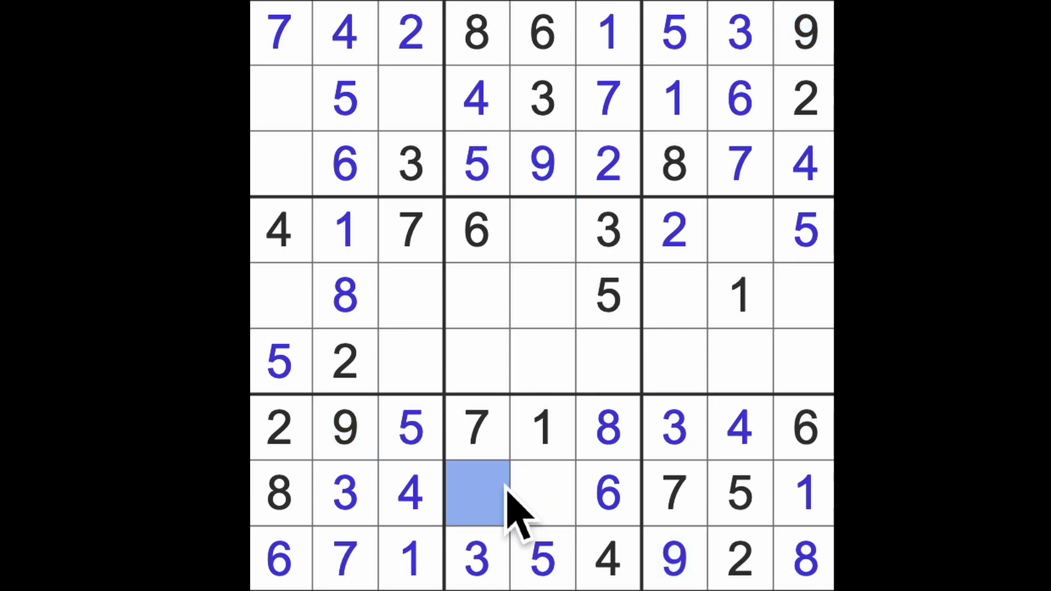
pyautogui.write('9')
pyautogui.click(542, 494)
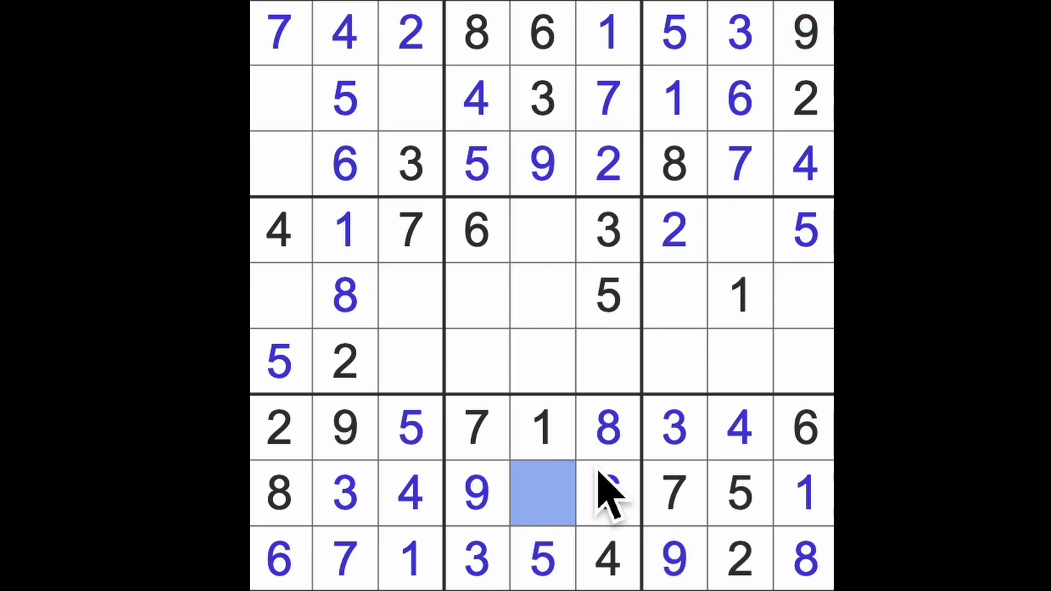
pyautogui.write('8')
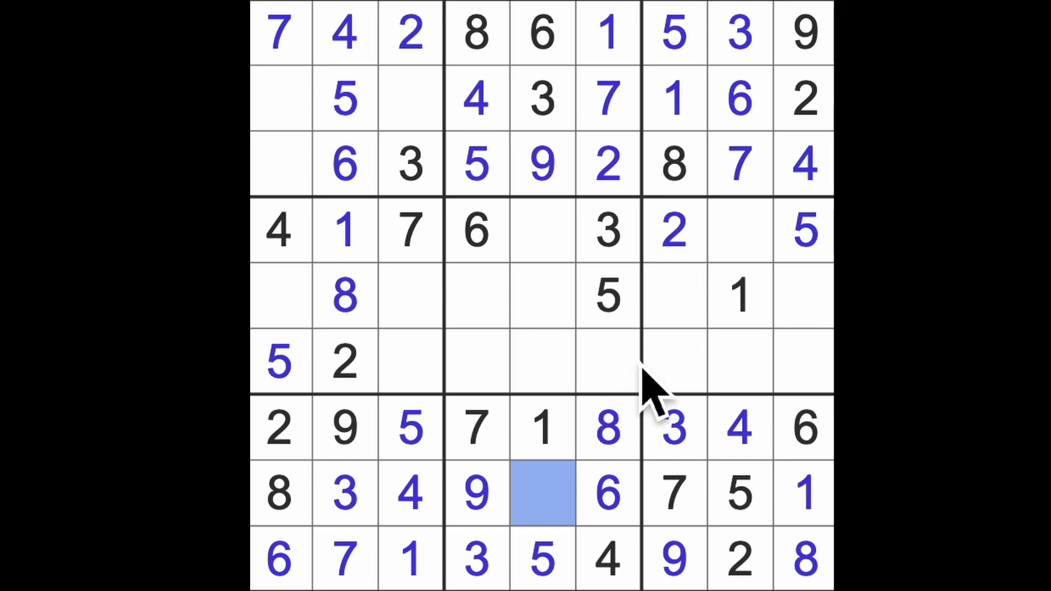
pyautogui.write('2')
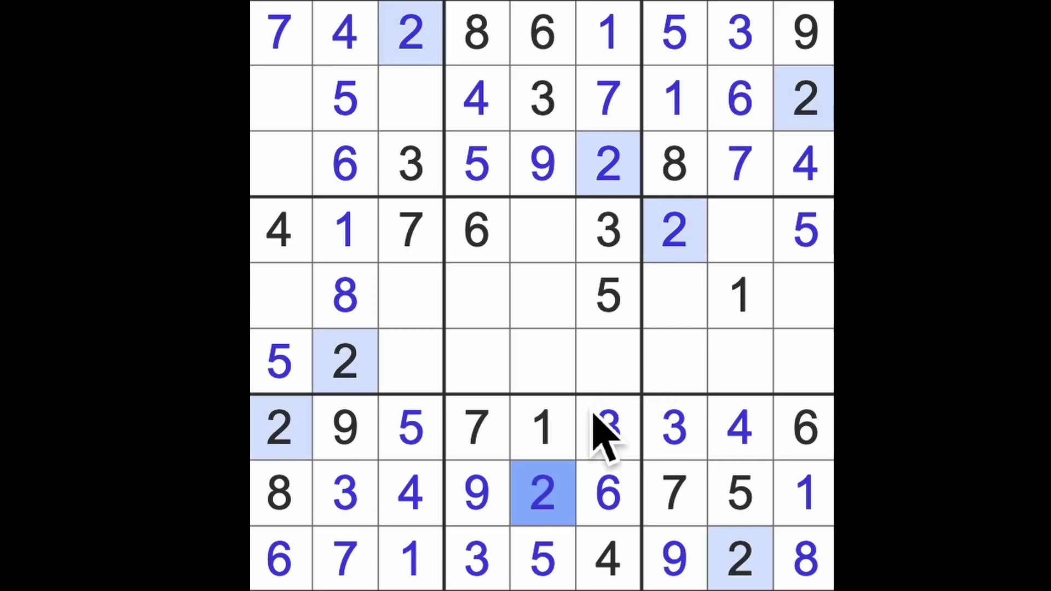
# Add a 2 and a 1 in the centre box's column 4, then a 1 at row 3, column 1
pyautogui.moveTo(542, 493); pyautogui.dragTo(543, 234)
pyautogui.moveTo(362, 362); pyautogui.dragTo(640, 362)
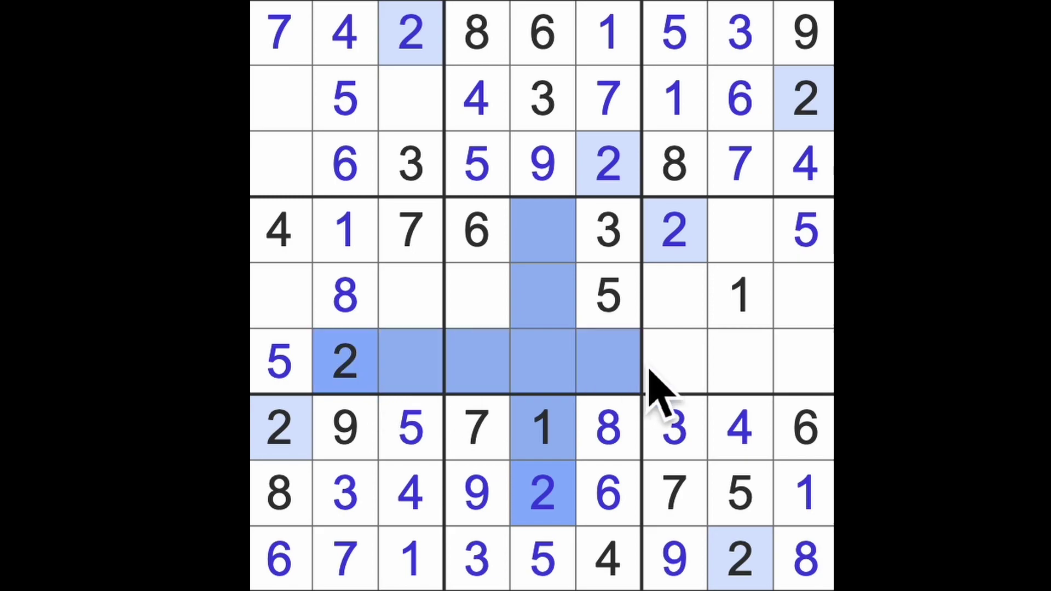
pyautogui.click(477, 297)
pyautogui.write('2')
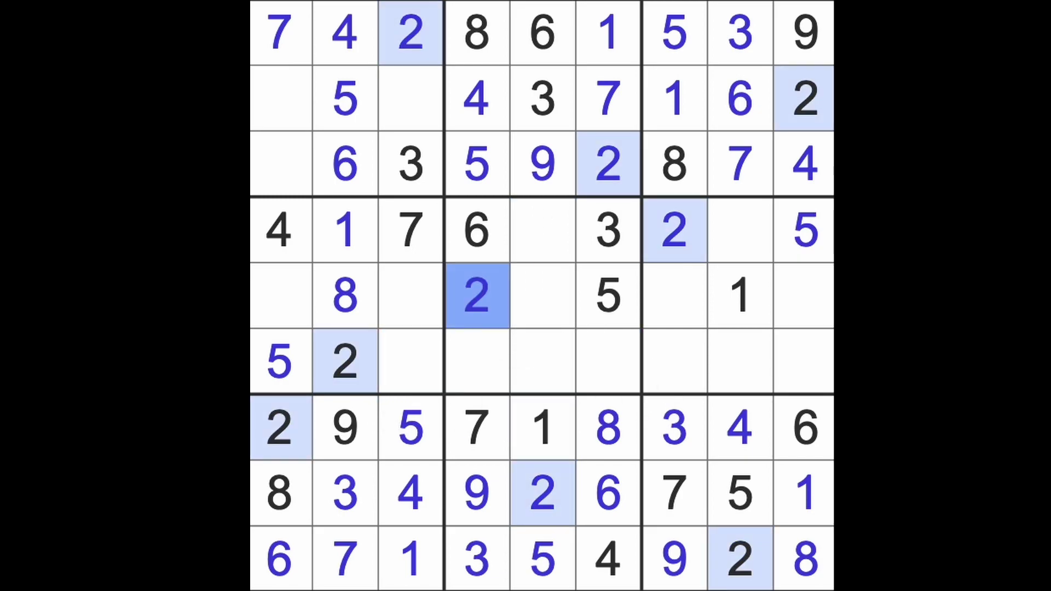
pyautogui.click(477, 362)
pyautogui.write('1')
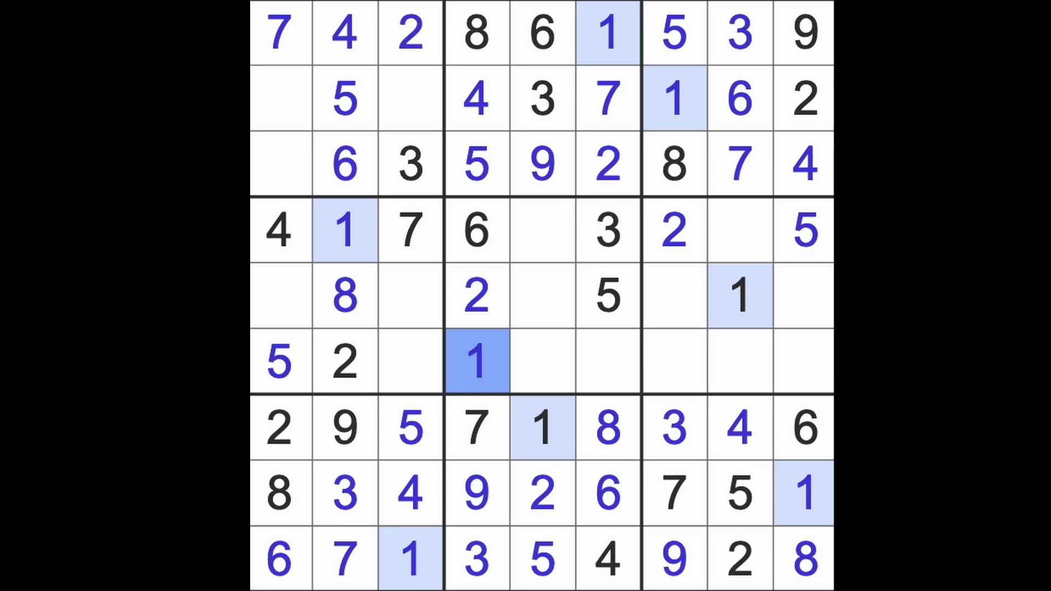
pyautogui.moveTo(698, 115); pyautogui.dragTo(296, 124)
pyautogui.click(297, 173)
pyautogui.write('1')
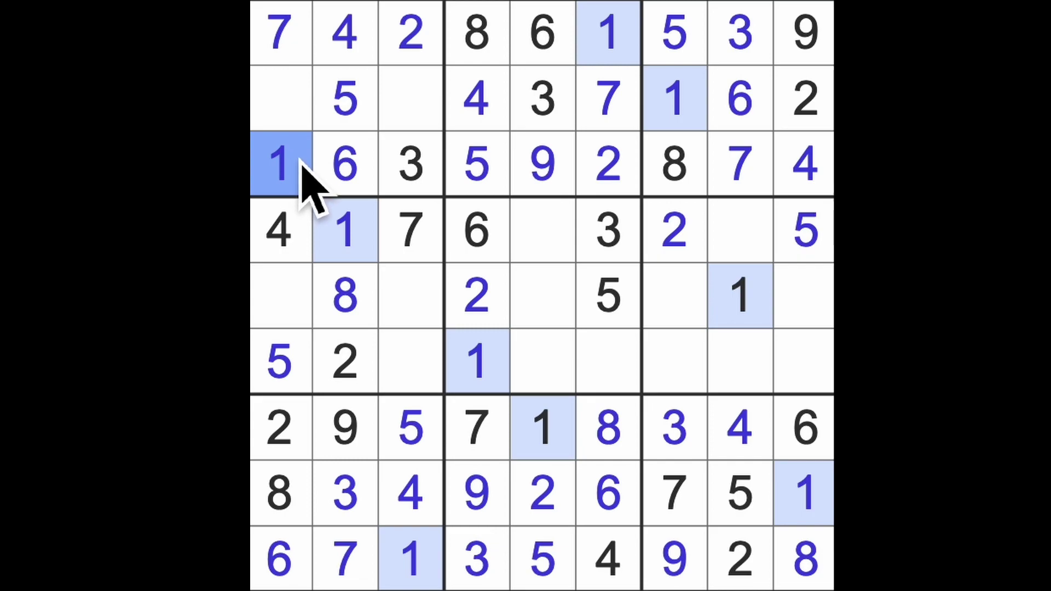
# Fill row 2's gaps with an 8 in column 3 and a 9 in column 1
pyautogui.moveTo(279, 506); pyautogui.dragTo(283, 164)
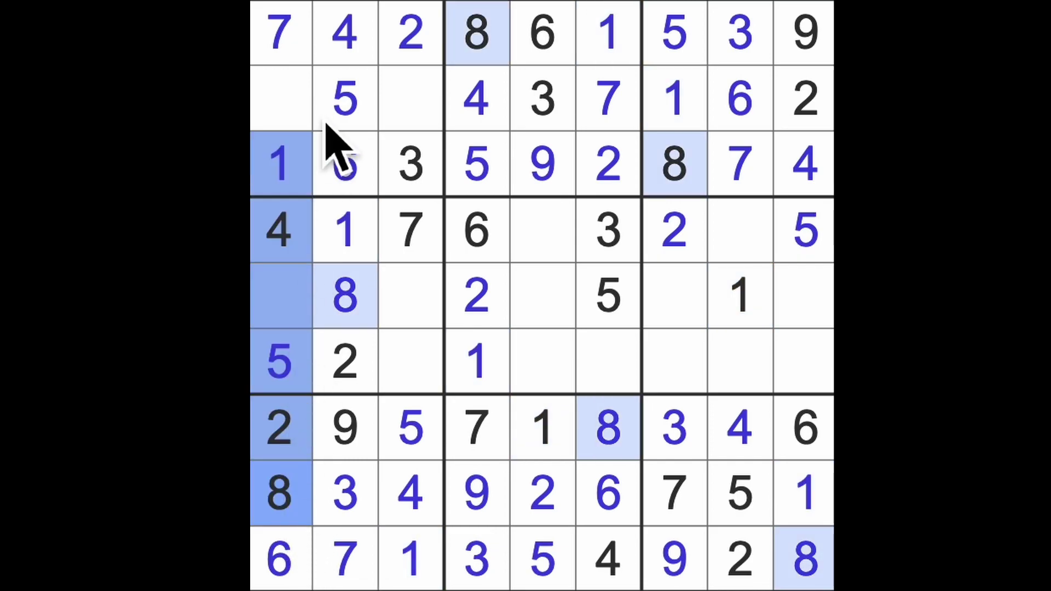
pyautogui.click(421, 122)
pyautogui.write('8')
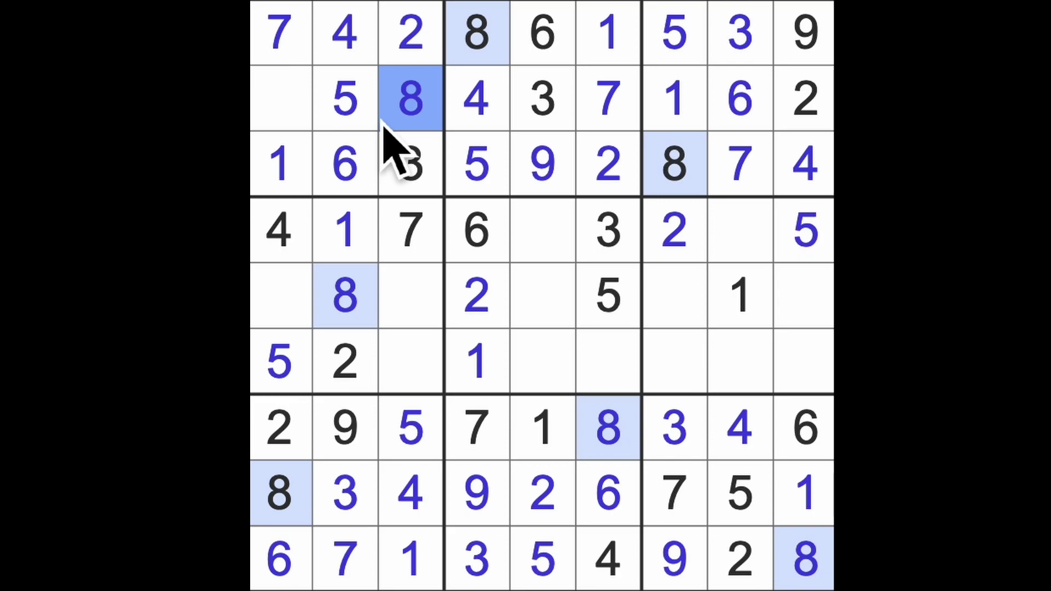
pyautogui.click(283, 102)
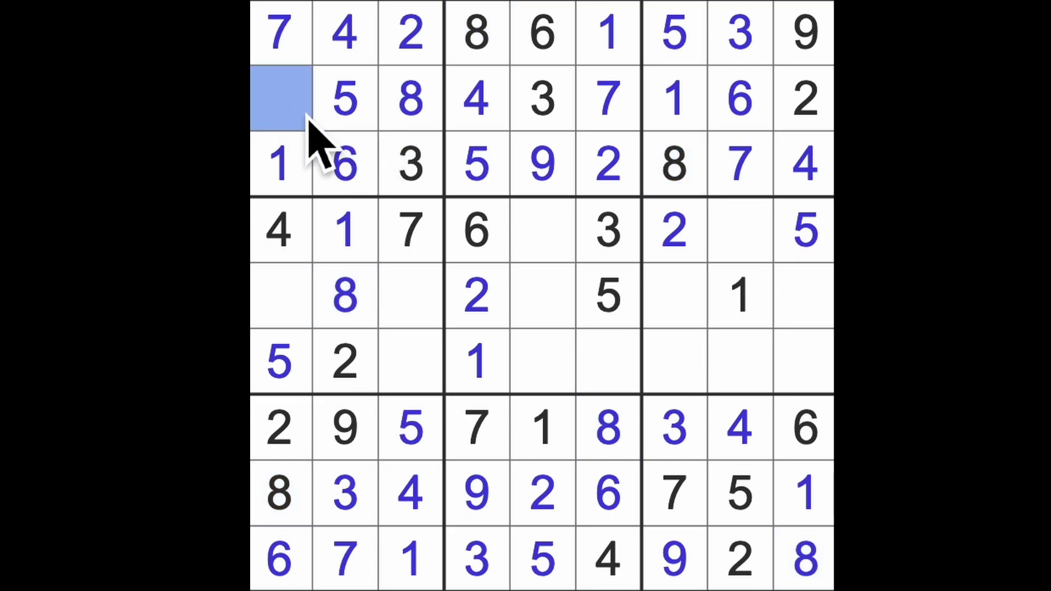
pyautogui.write('9')
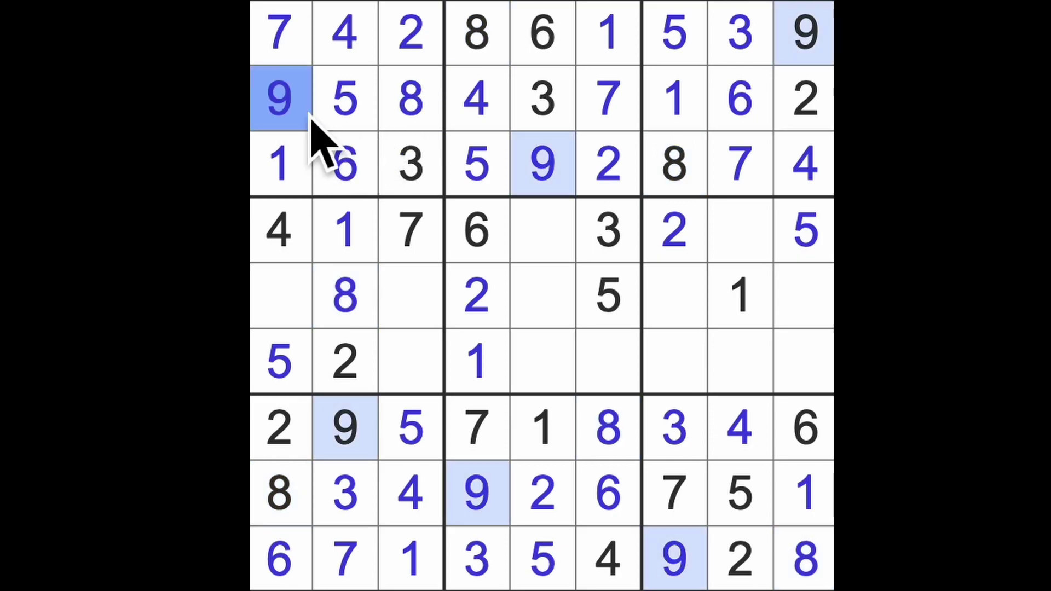
# Locate the existing 9s and put a 9 in row 6, column 6
pyautogui.click(542, 163)
pyautogui.click(610, 361)
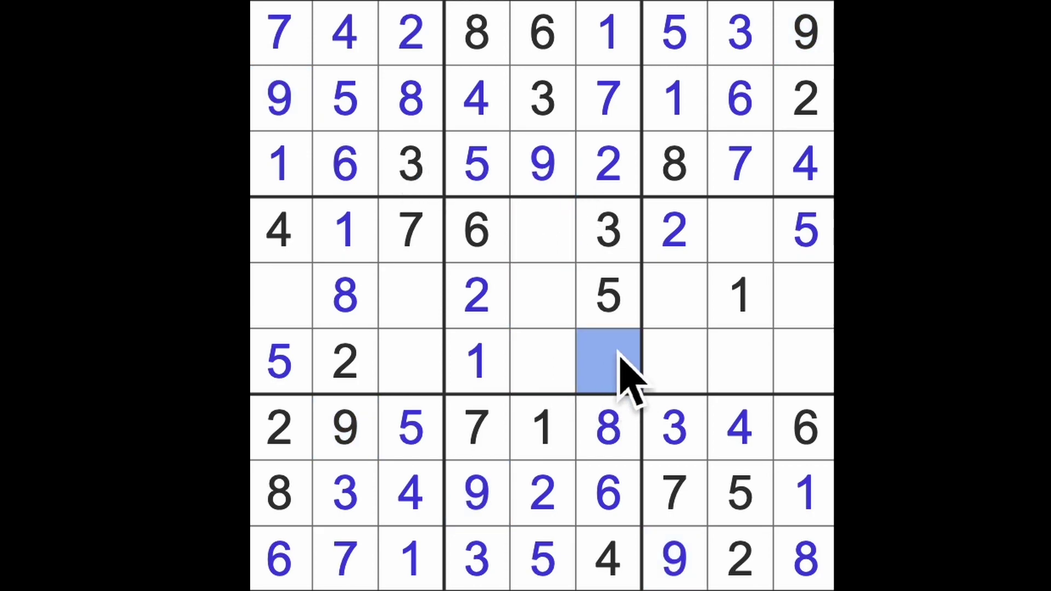
pyautogui.write('9')
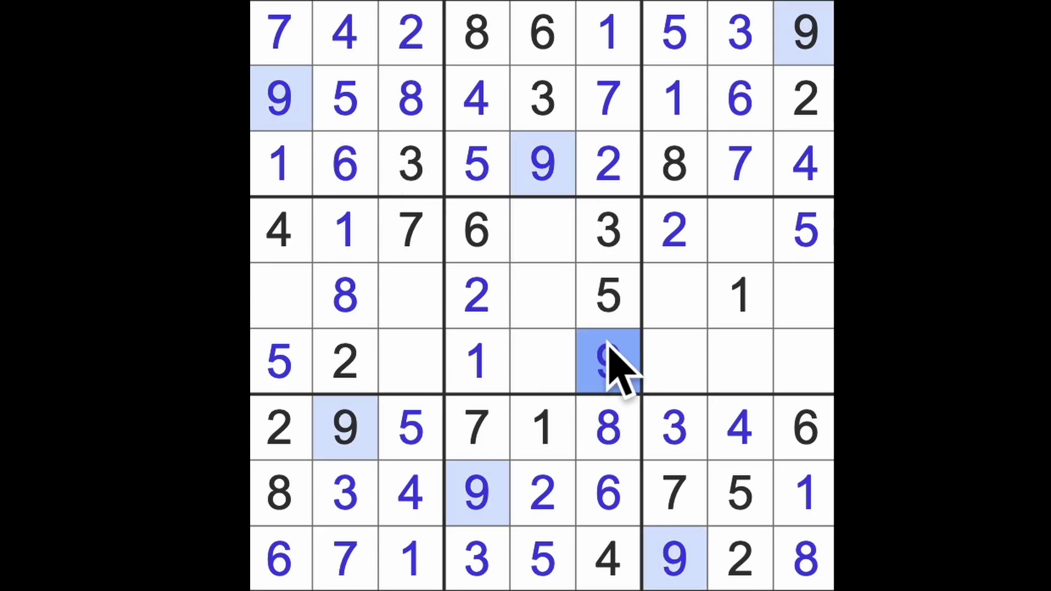
pyautogui.moveTo(610, 362); pyautogui.dragTo(821, 374)
# Scan columns 7 and 9, then put a 9 in row 4, column 8
pyautogui.moveTo(805, 33); pyautogui.dragTo(806, 345)
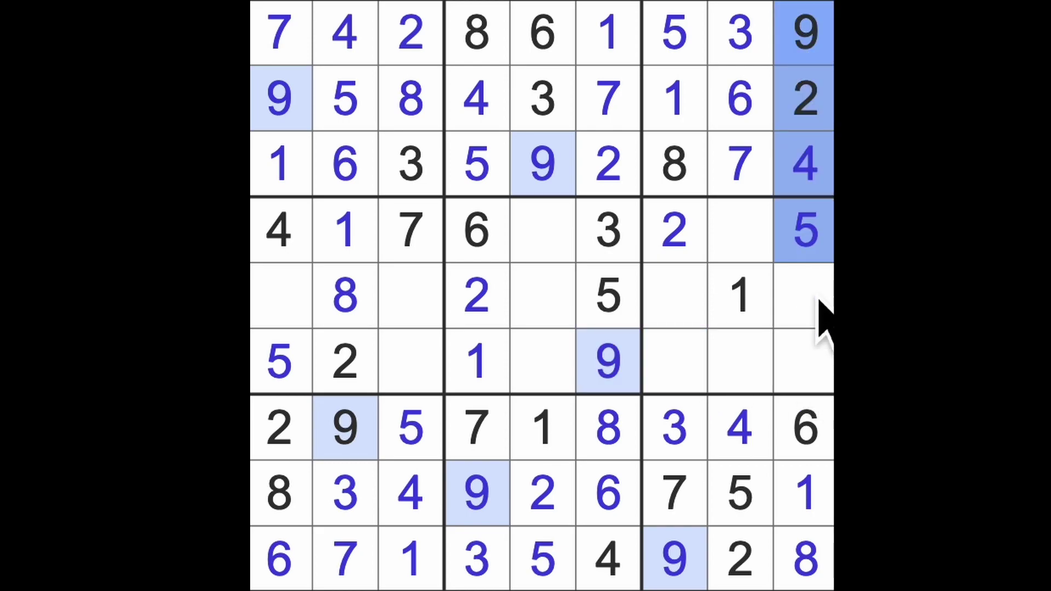
pyautogui.moveTo(673, 361); pyautogui.dragTo(805, 361)
pyautogui.moveTo(675, 567); pyautogui.dragTo(675, 304)
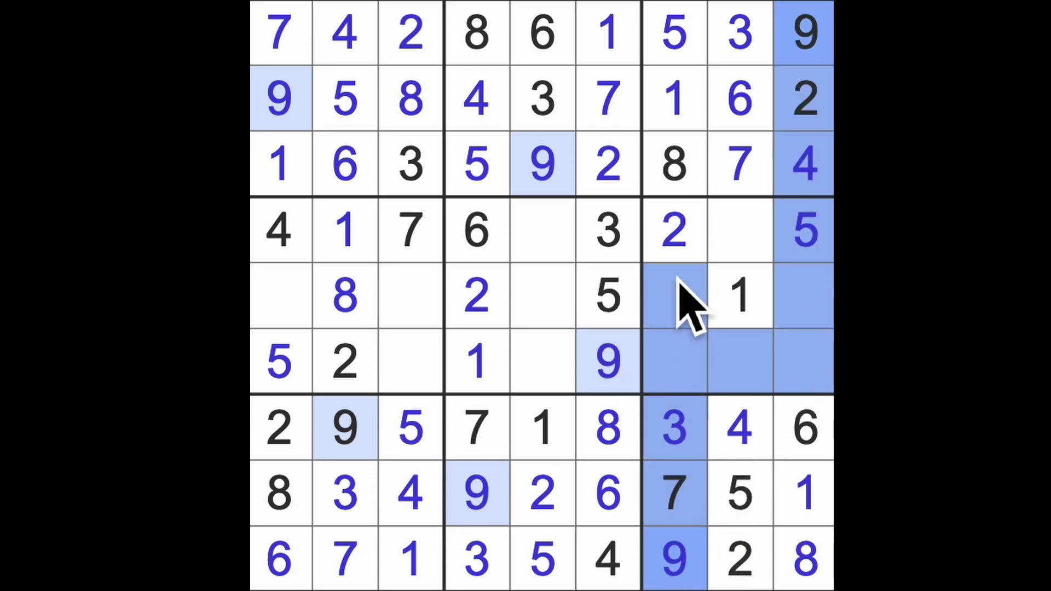
pyautogui.click(739, 239)
pyautogui.write('9')
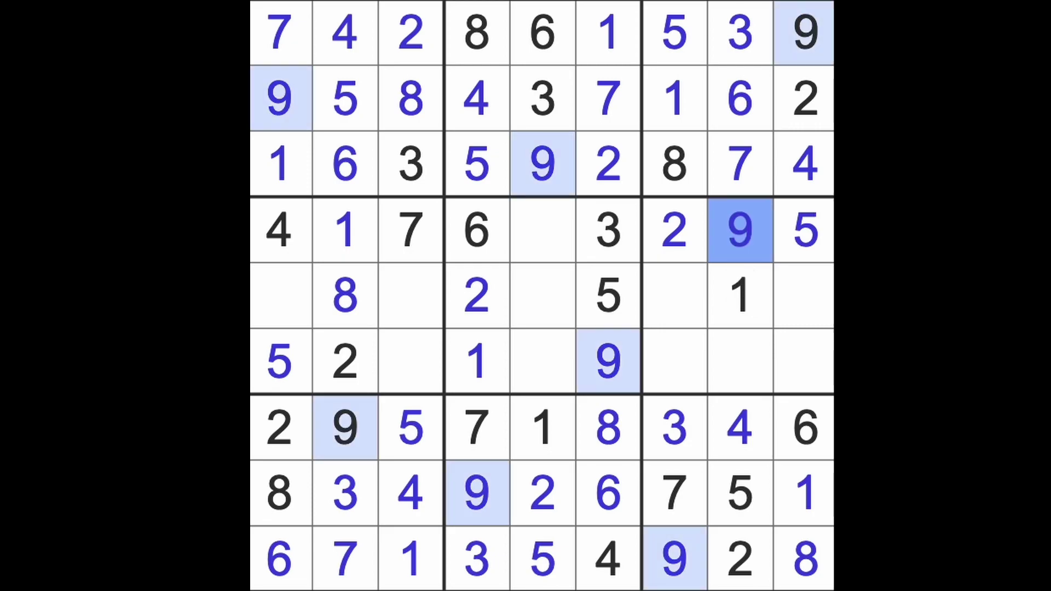
pyautogui.click(544, 232)
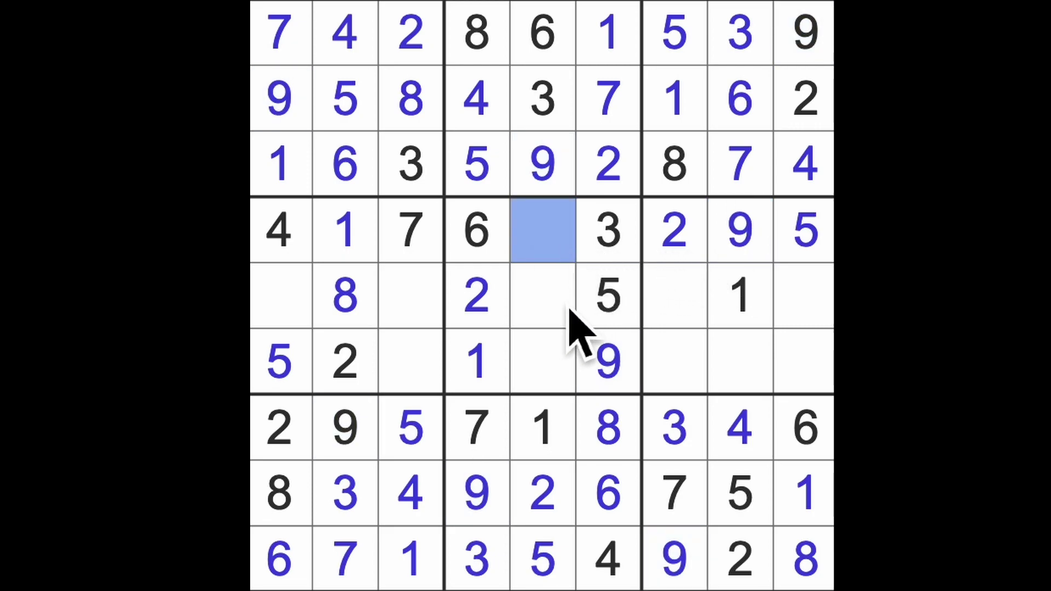
pyautogui.press('4')
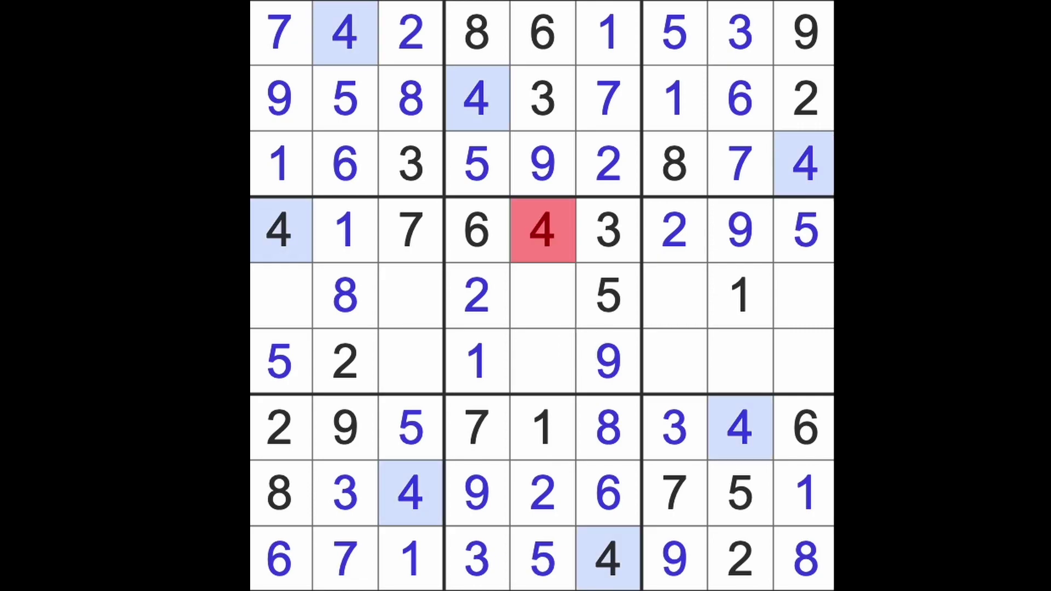
pyautogui.press('BackSpace')
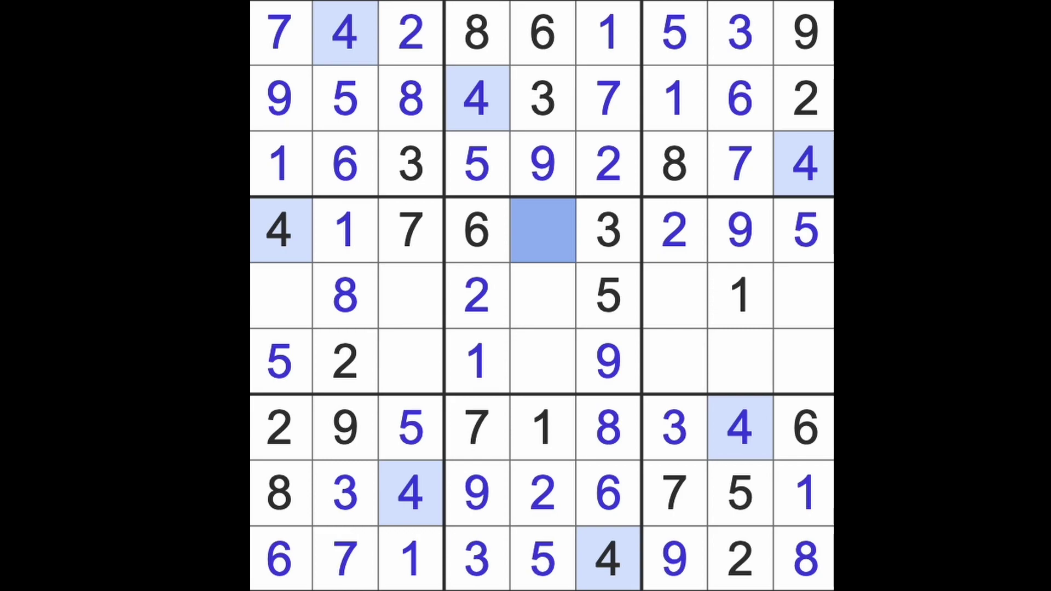
# Enter 8s in row 4, column 5 and row 6, column 8
pyautogui.press('8')
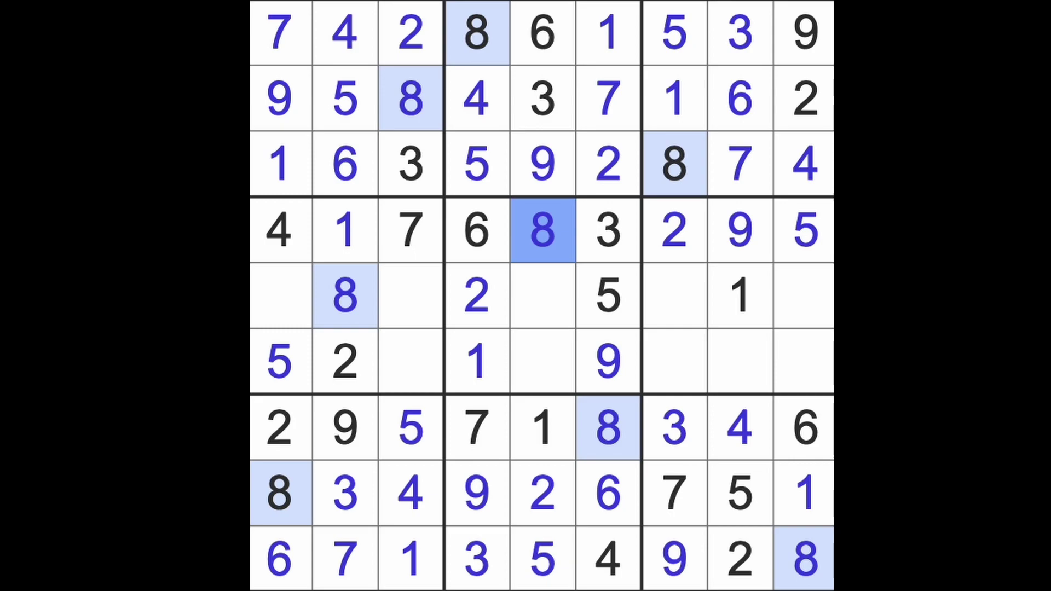
pyautogui.moveTo(673, 168); pyautogui.dragTo(694, 374)
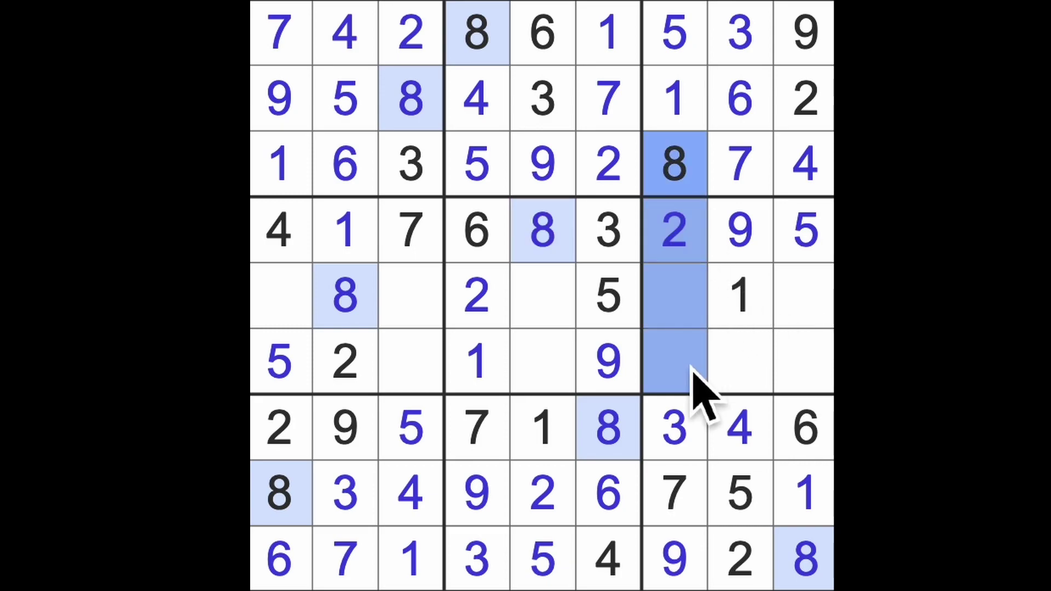
pyautogui.keyDown('ctrl'); pyautogui.moveTo(805, 567); pyautogui.dragTo(805, 230); pyautogui.keyUp('ctrl')
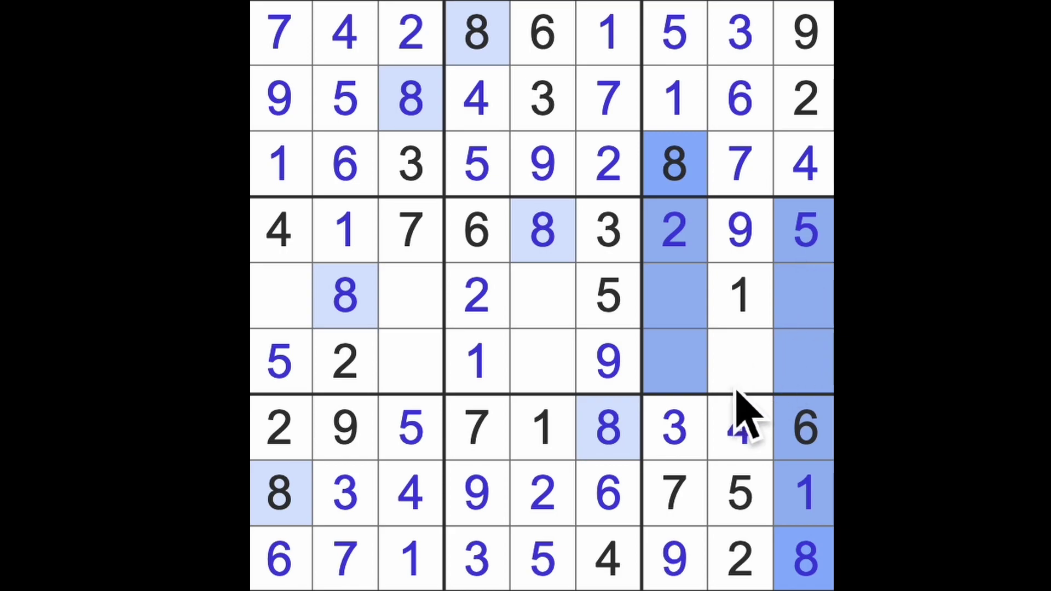
pyautogui.click(740, 361)
pyautogui.press('8')
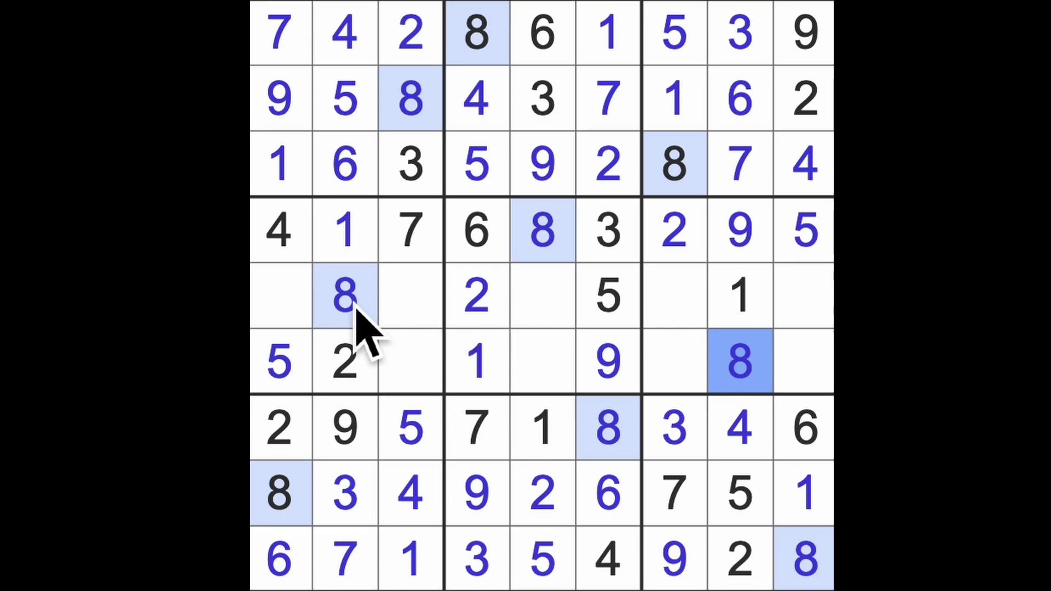
# Enter 3s in row 5, column 1 and row 6, column 9
pyautogui.click(282, 296)
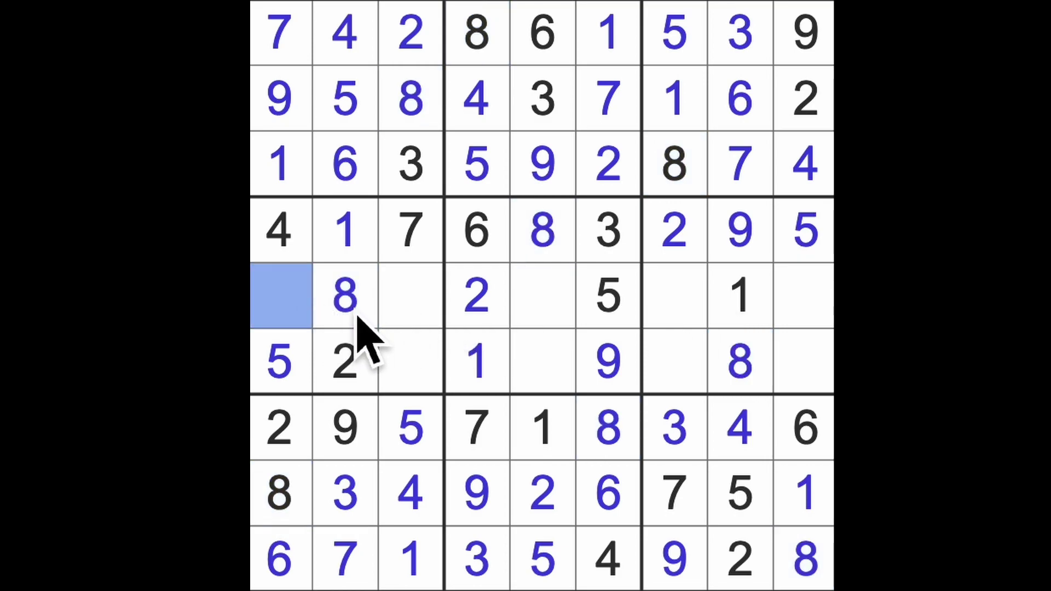
pyautogui.press('3')
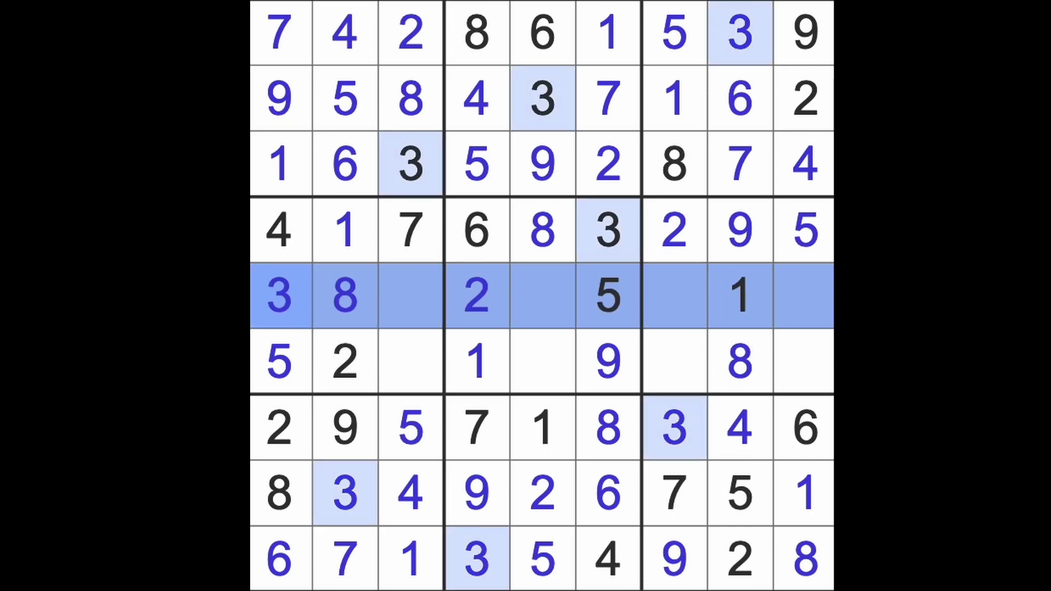
pyautogui.click(805, 362)
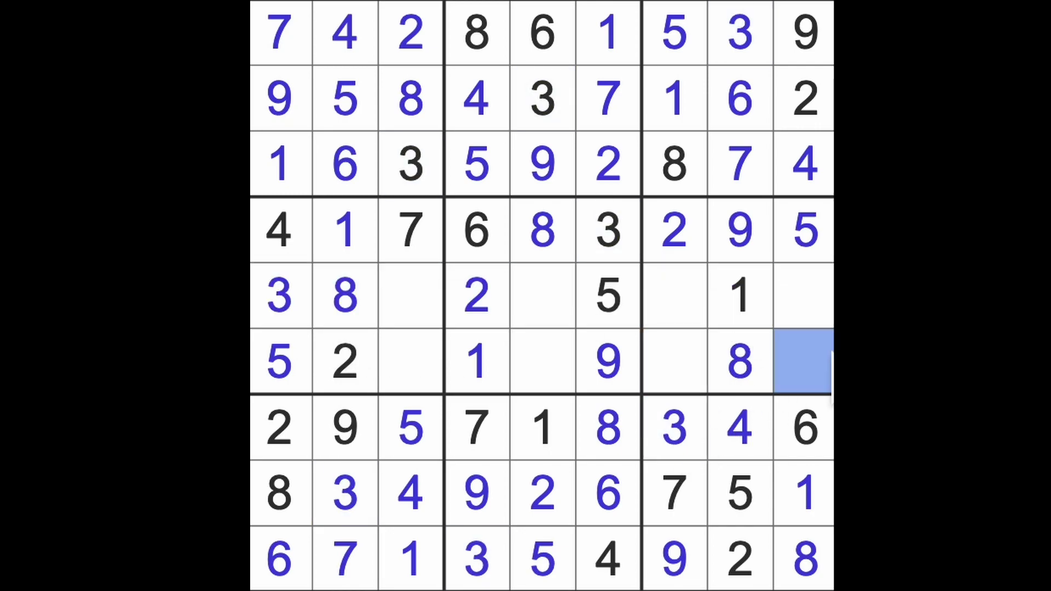
pyautogui.press('3')
pyautogui.click(810, 296)
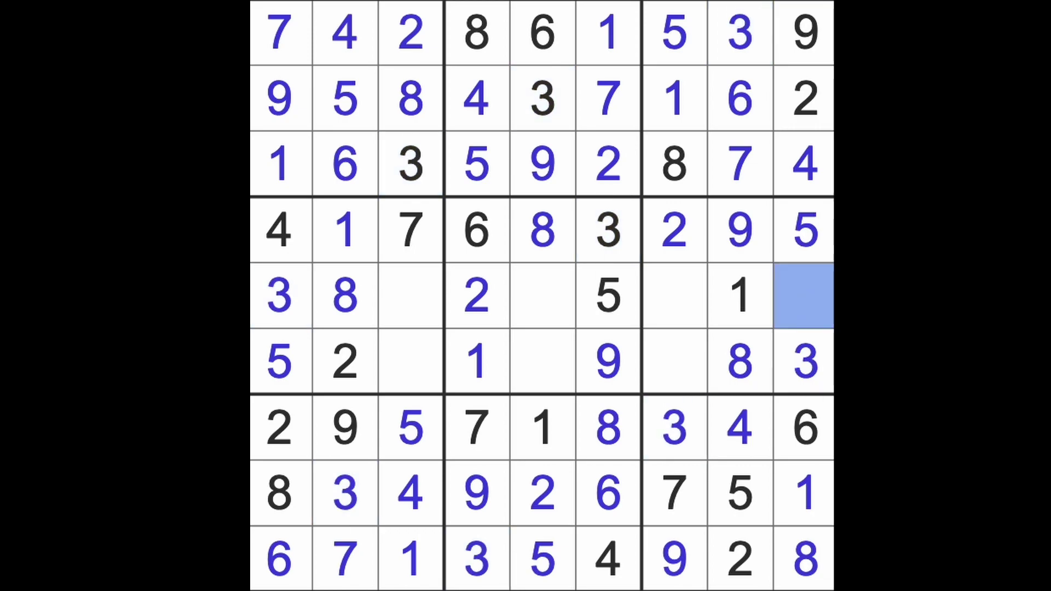
# Enter 7s at the end of row 5 and in row 6, column 5, plus a 4 at the board's centre
pyautogui.press('7')
pyautogui.click(543, 361)
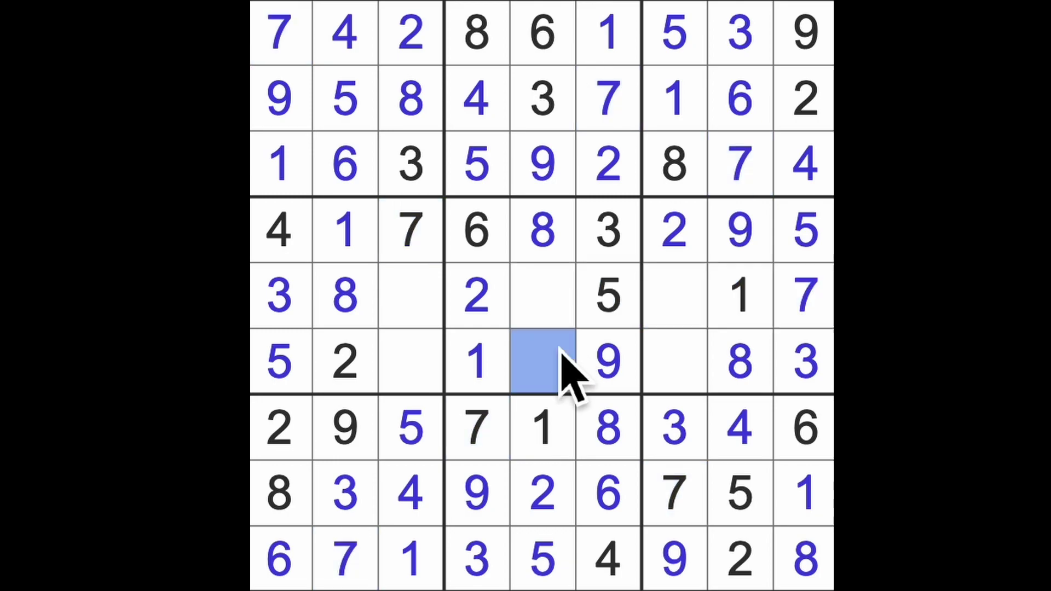
pyautogui.press('7')
pyautogui.click(543, 296)
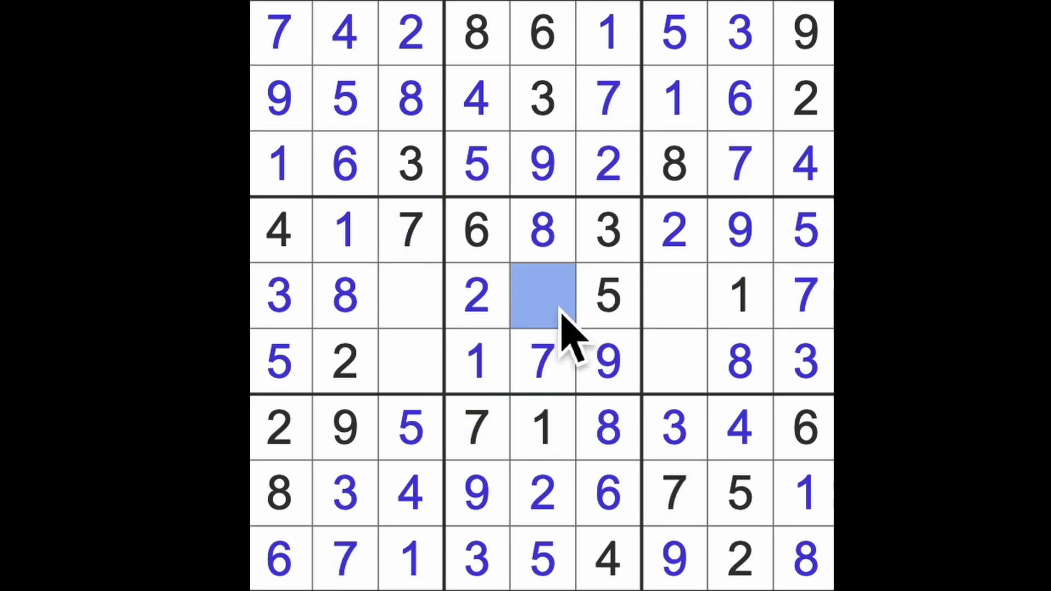
pyautogui.press('4')
# Put a 4 in row 6, column 7 and a 6 in row 5, column 7
pyautogui.click(609, 296)
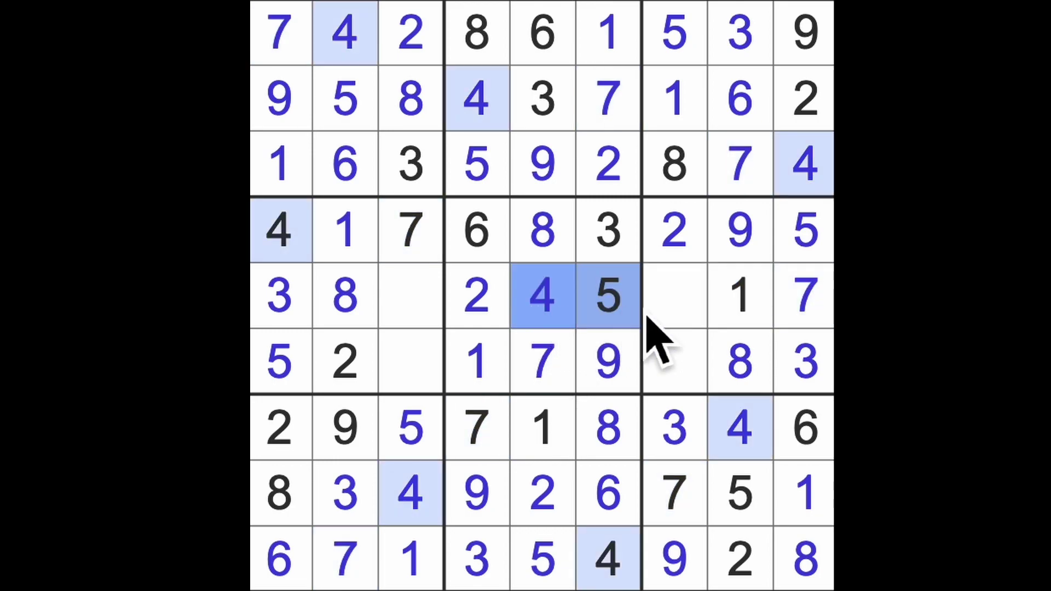
pyautogui.click(674, 296)
pyautogui.click(674, 362)
pyautogui.press('4')
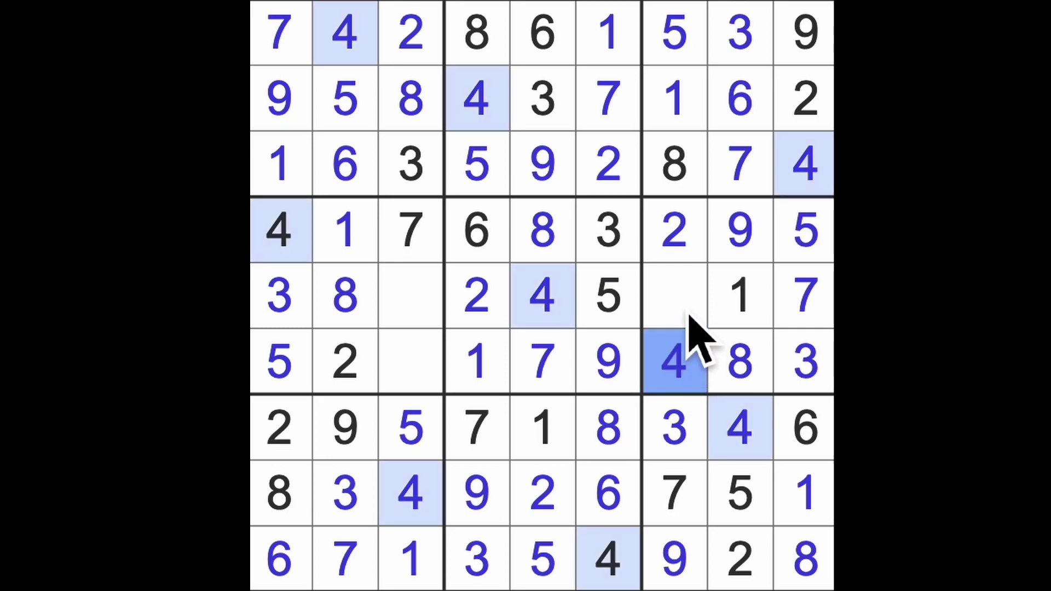
pyautogui.click(682, 312)
pyautogui.press('6')
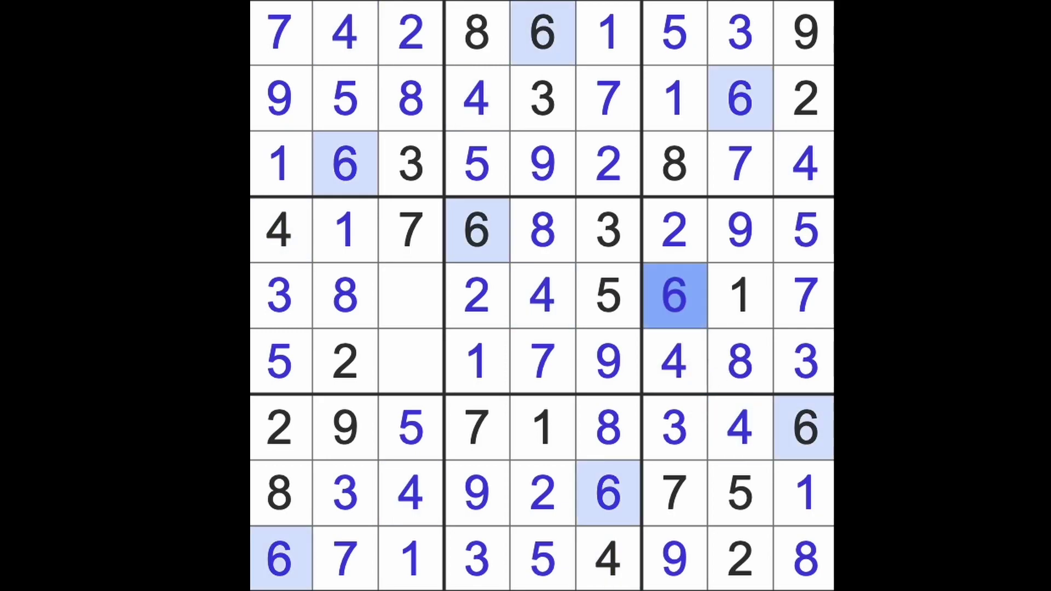
# Put a 6 in row 6, column 3, removing the conflicting 6 tried in row 5, column 3
pyautogui.click(542, 297)
pyautogui.click(477, 296)
pyautogui.click(411, 296)
pyautogui.press('6')
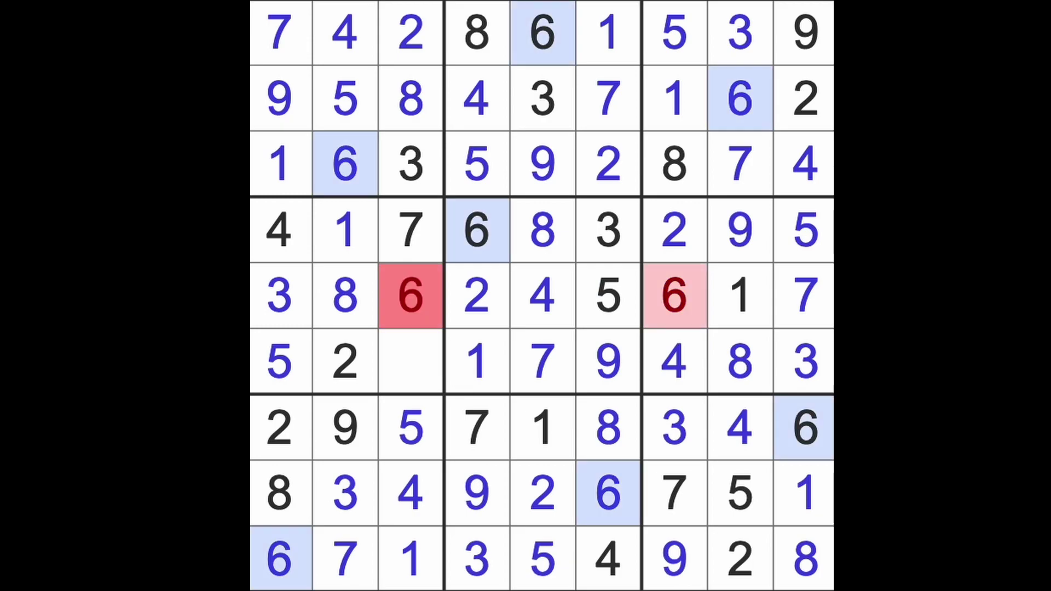
pyautogui.click(435, 353)
pyautogui.press('6')
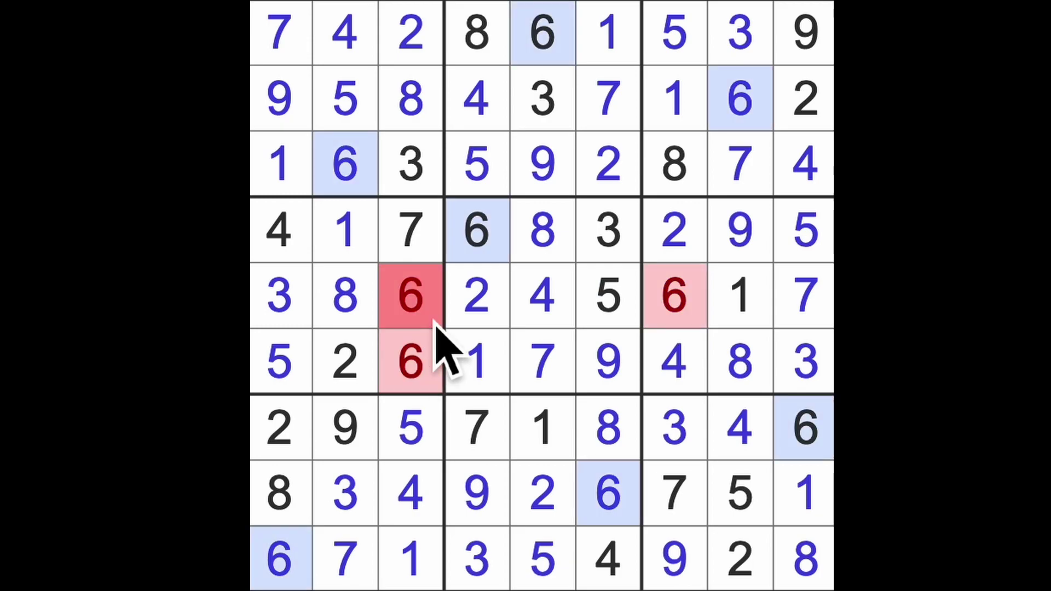
pyautogui.click(439, 325)
pyautogui.press('Delete')
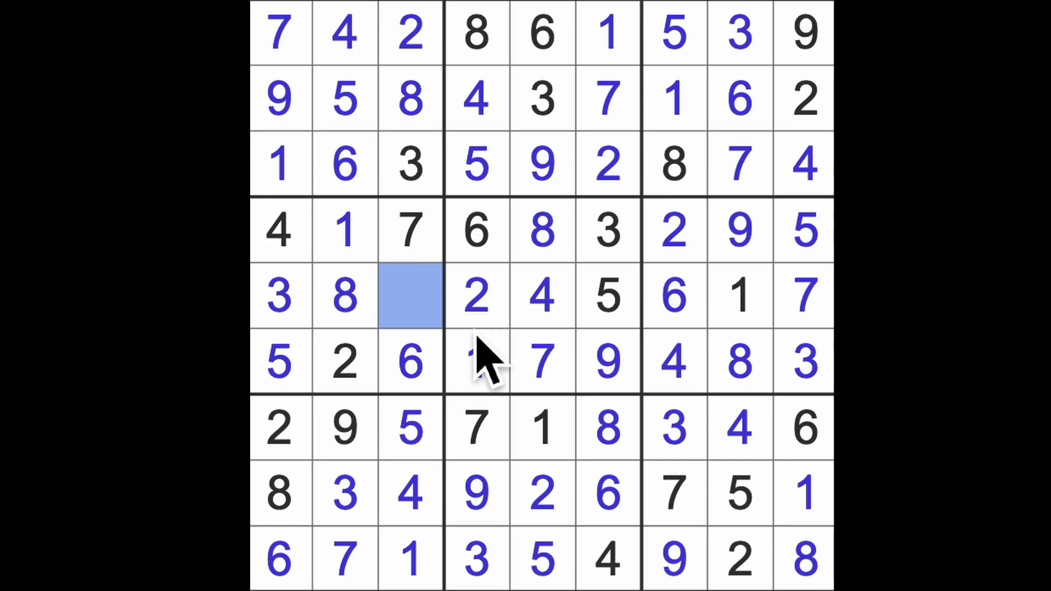
# Type the final 9 into row 5, column 3 to solve the expert puzzle
pyautogui.press('9')
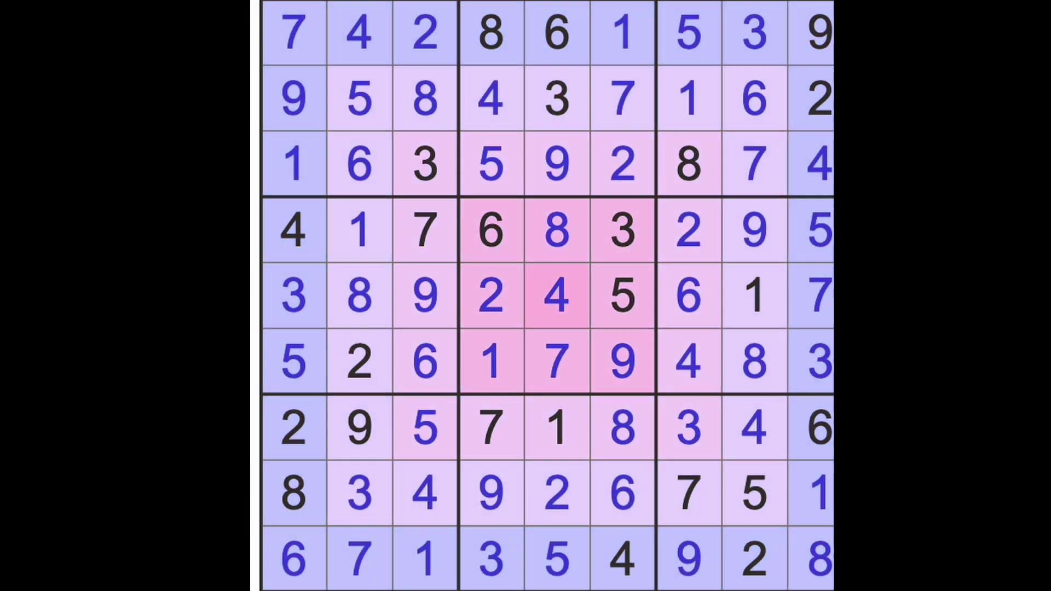